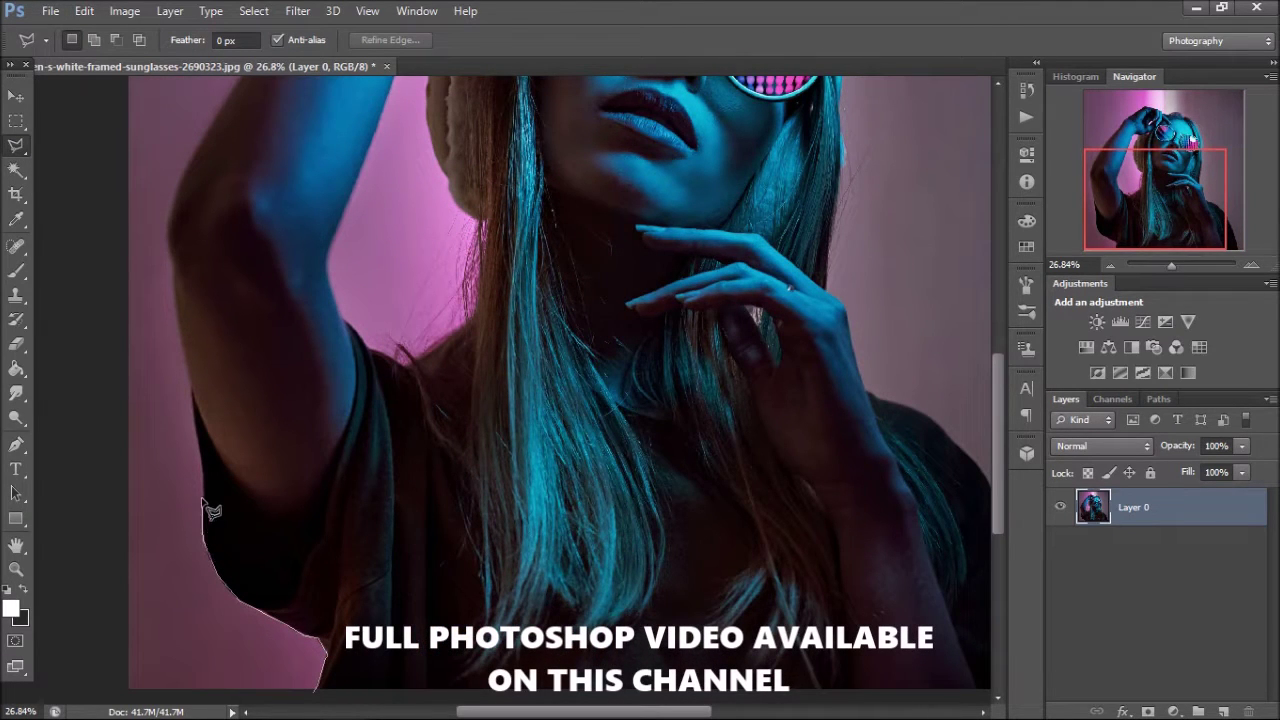
- Outline the left pink background along the arm and delete it
left_click(194, 410)
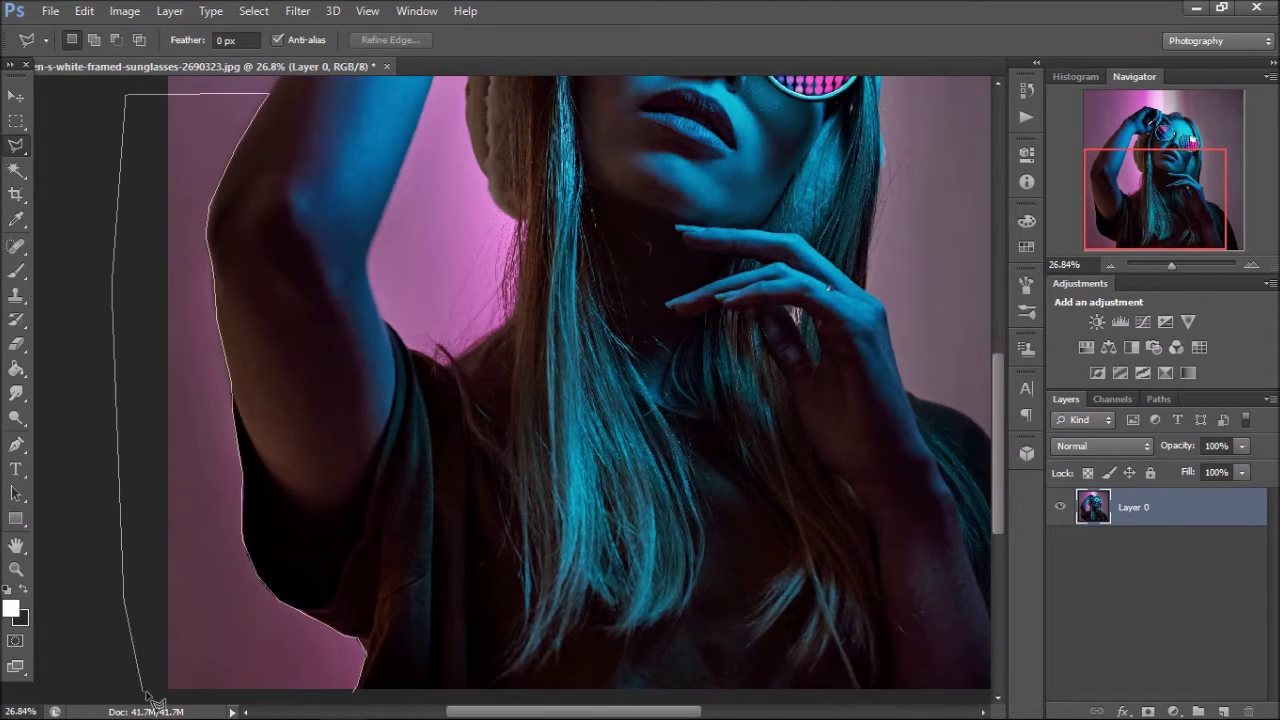
double_click(218, 538)
key("Delete")
- Outline and clear the remaining right background, then deselect
scroll(130, 545, "up", 8)
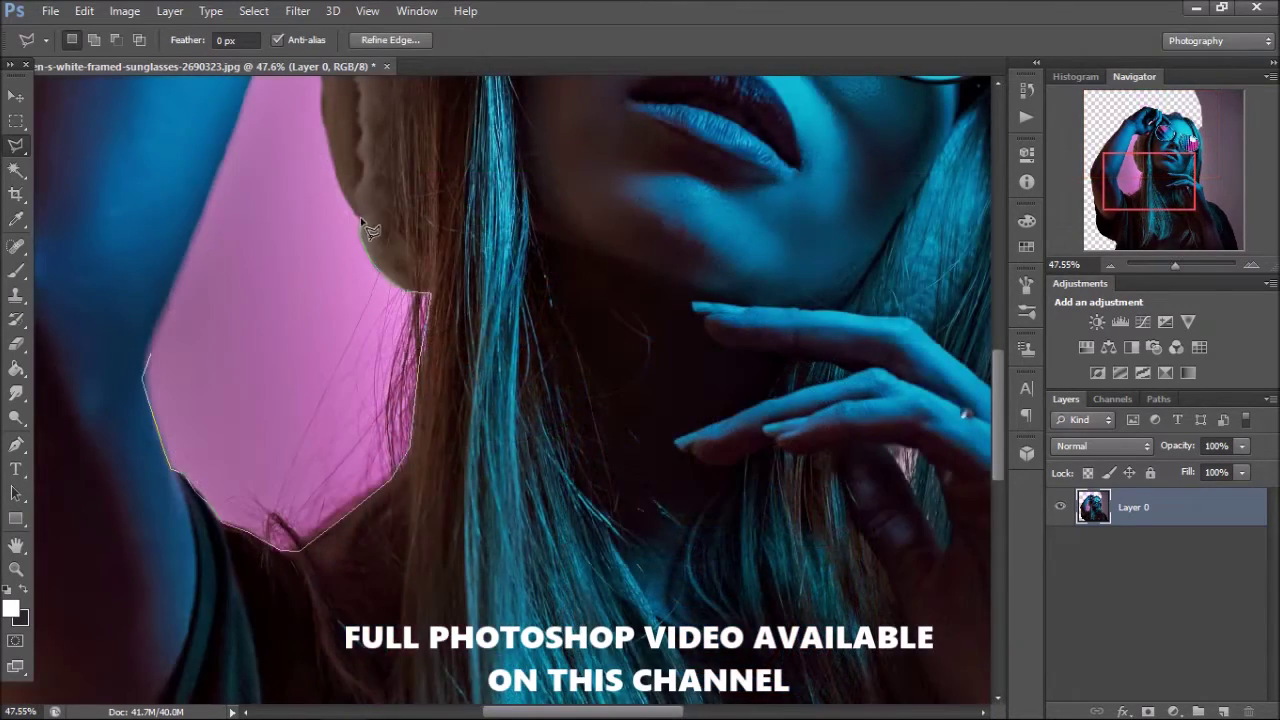
scroll(339, 413, "up", 5)
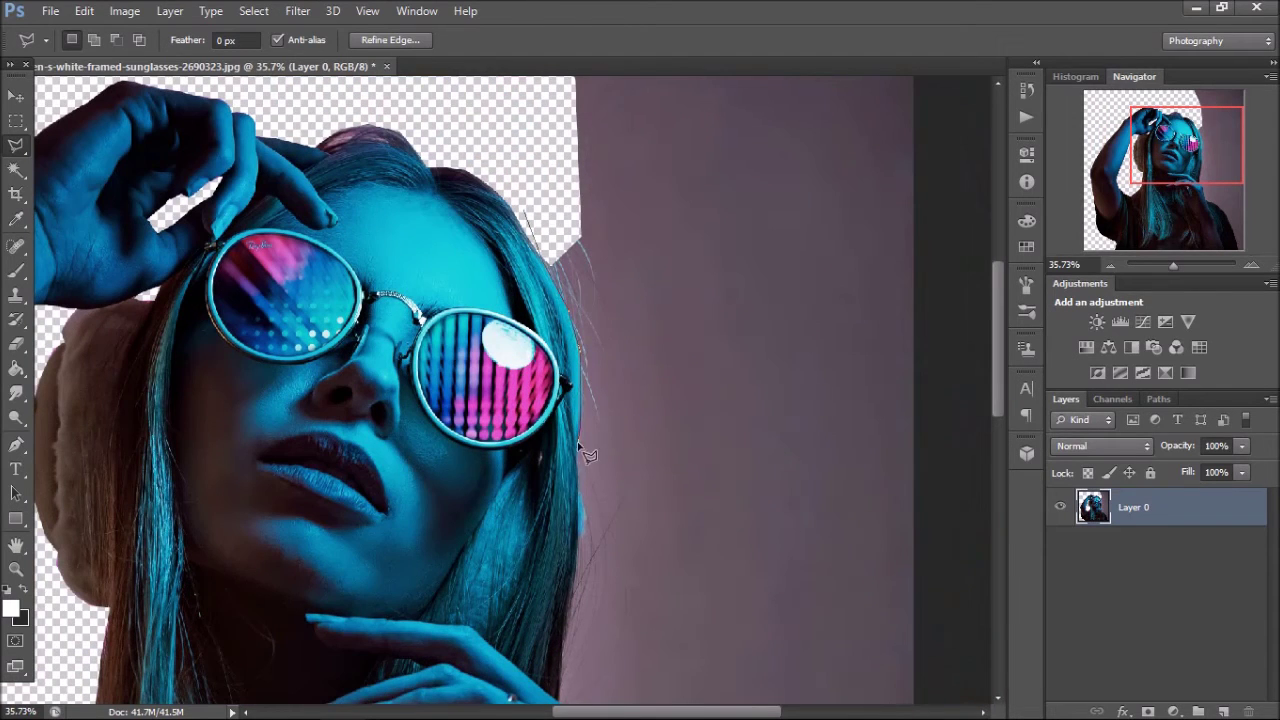
scroll(577, 614, "down", 5)
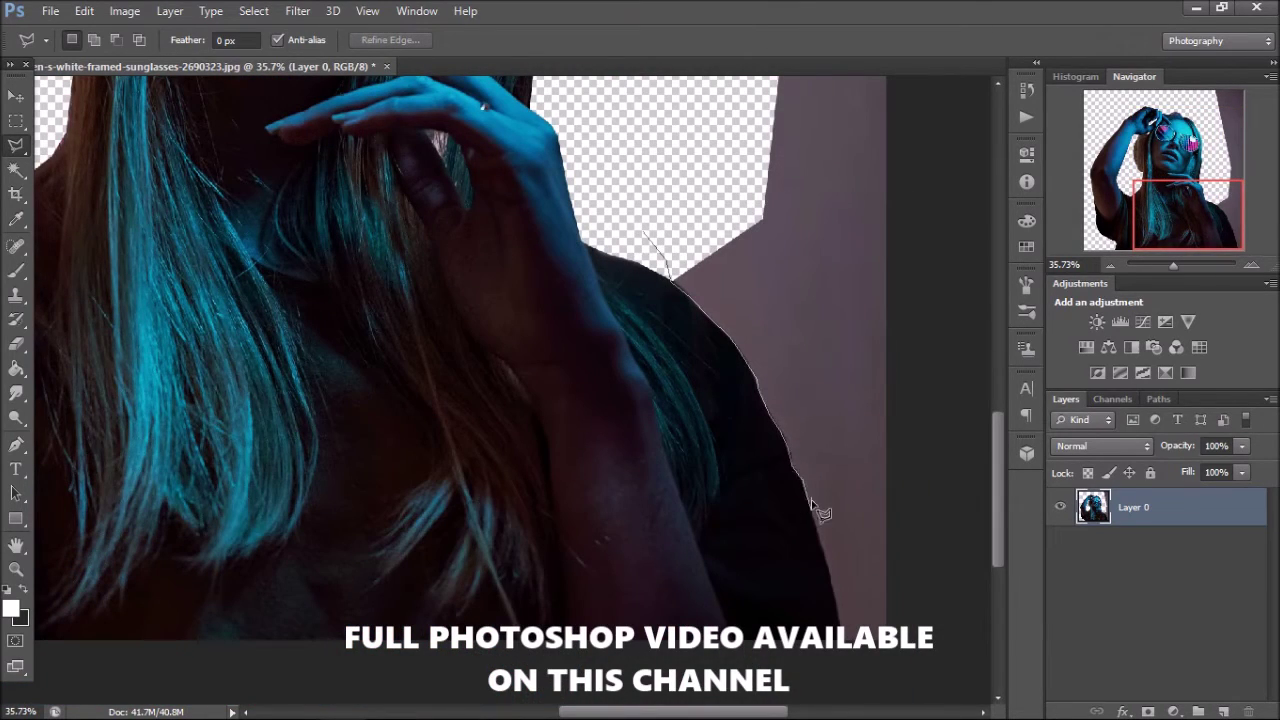
scroll(648, 235, "up", 10)
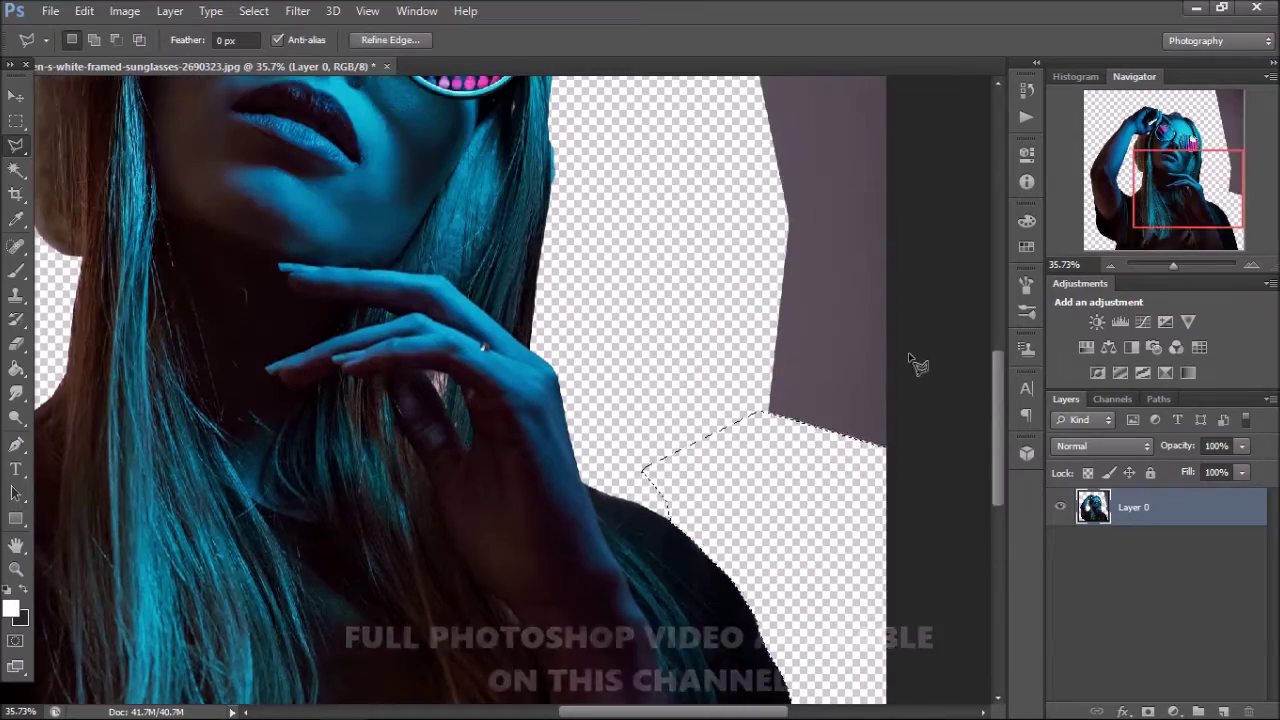
left_click(673, 105)
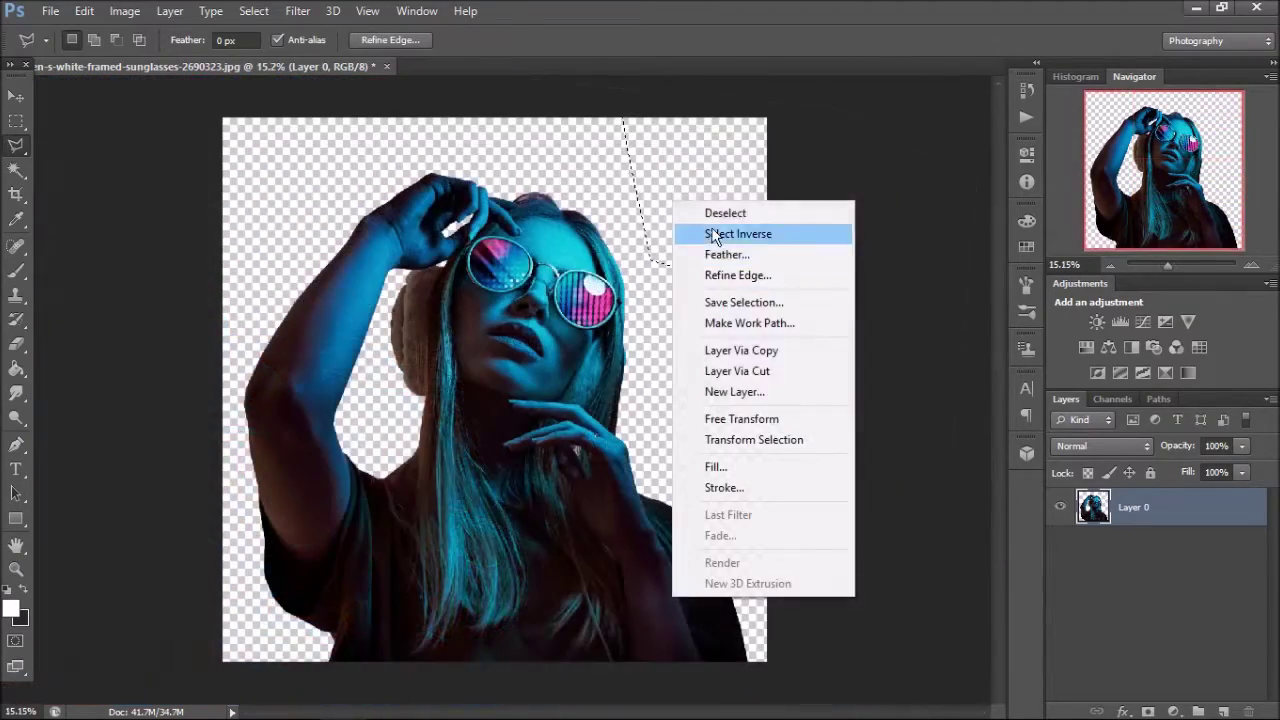
left_click(714, 235)
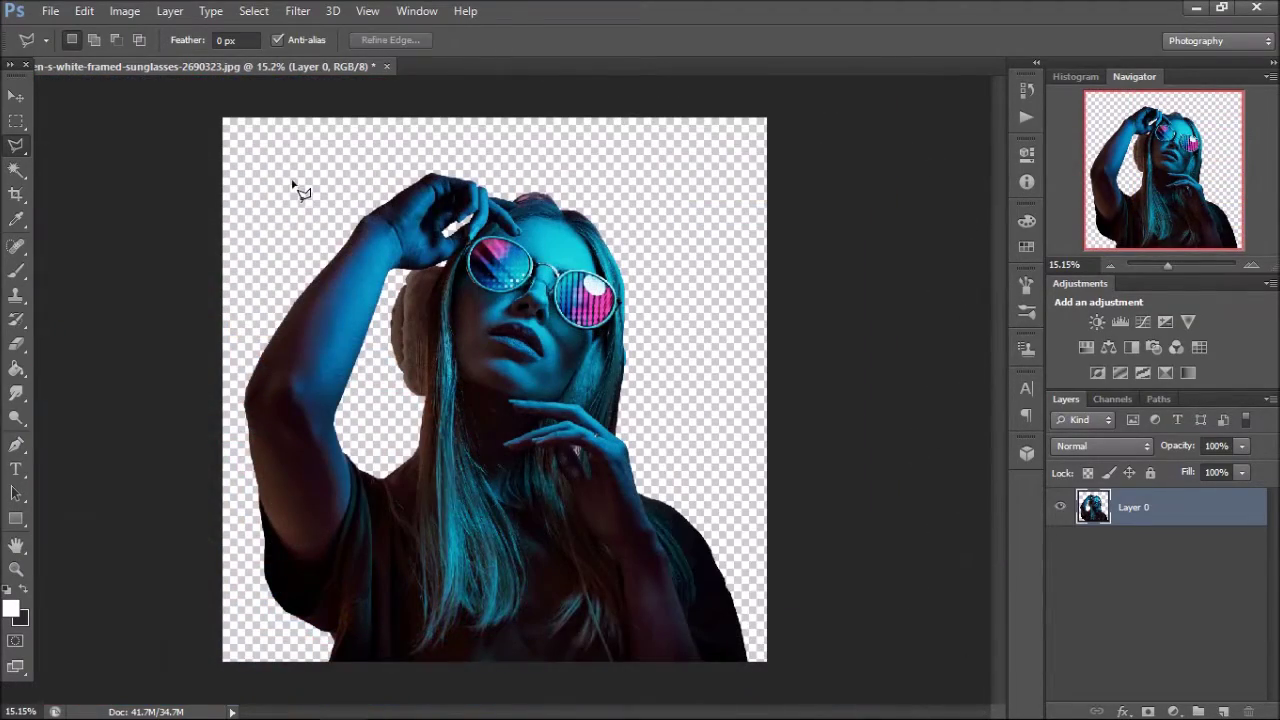
- Save As WomanTrim in PNG format to the Drop folder, accepting the PNG Options
left_click(15, 96)
left_click(50, 10)
left_click(134, 180)
double_click(622, 288)
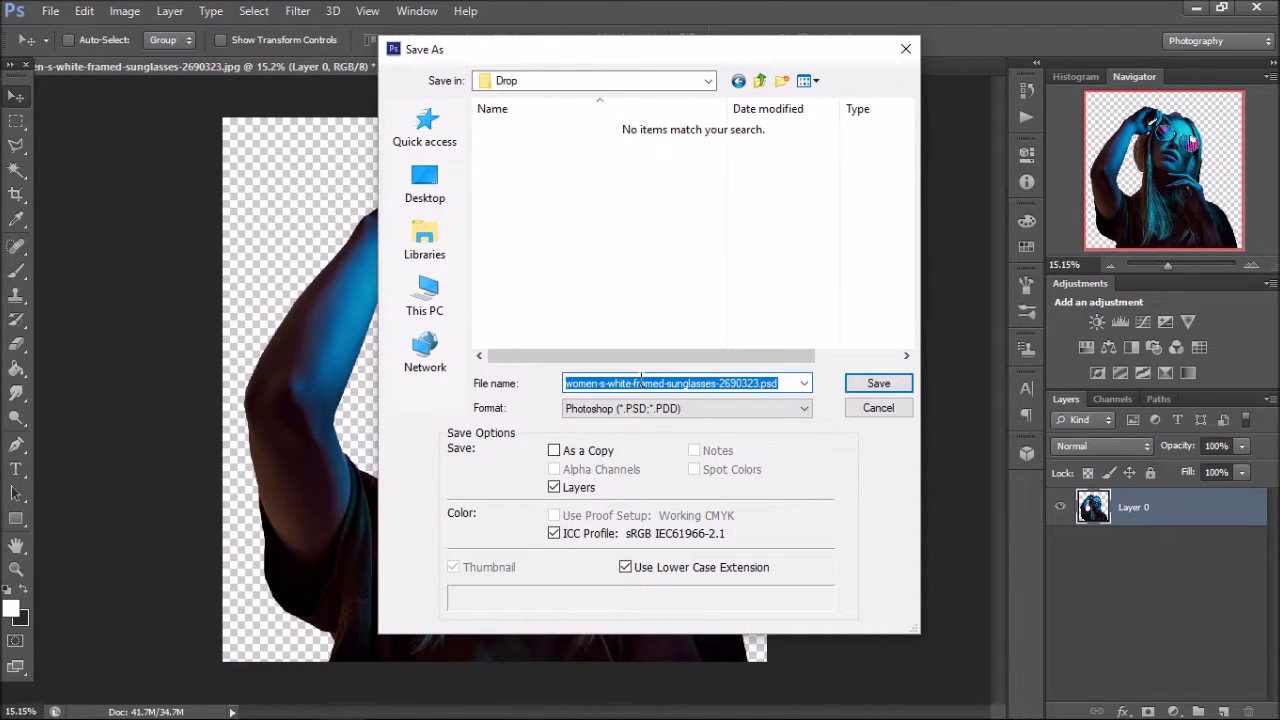
left_click(731, 408)
left_click(645, 546)
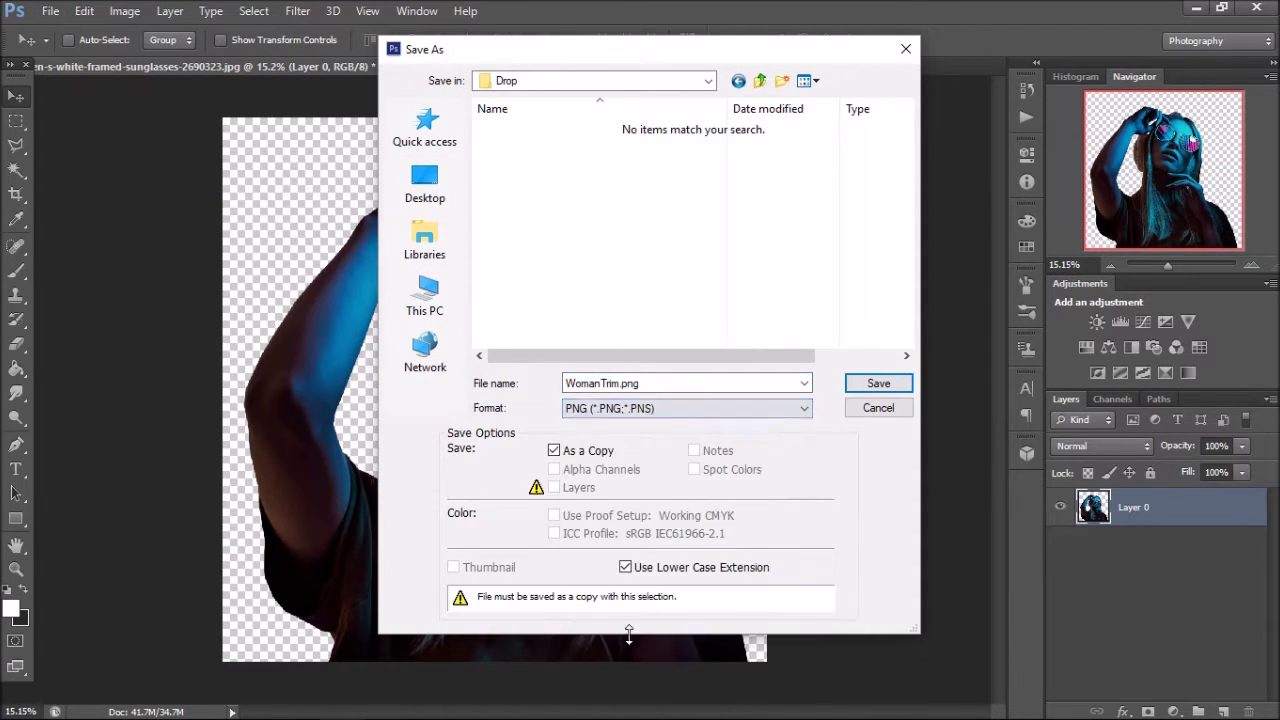
key("Return")
left_click(580, 274)
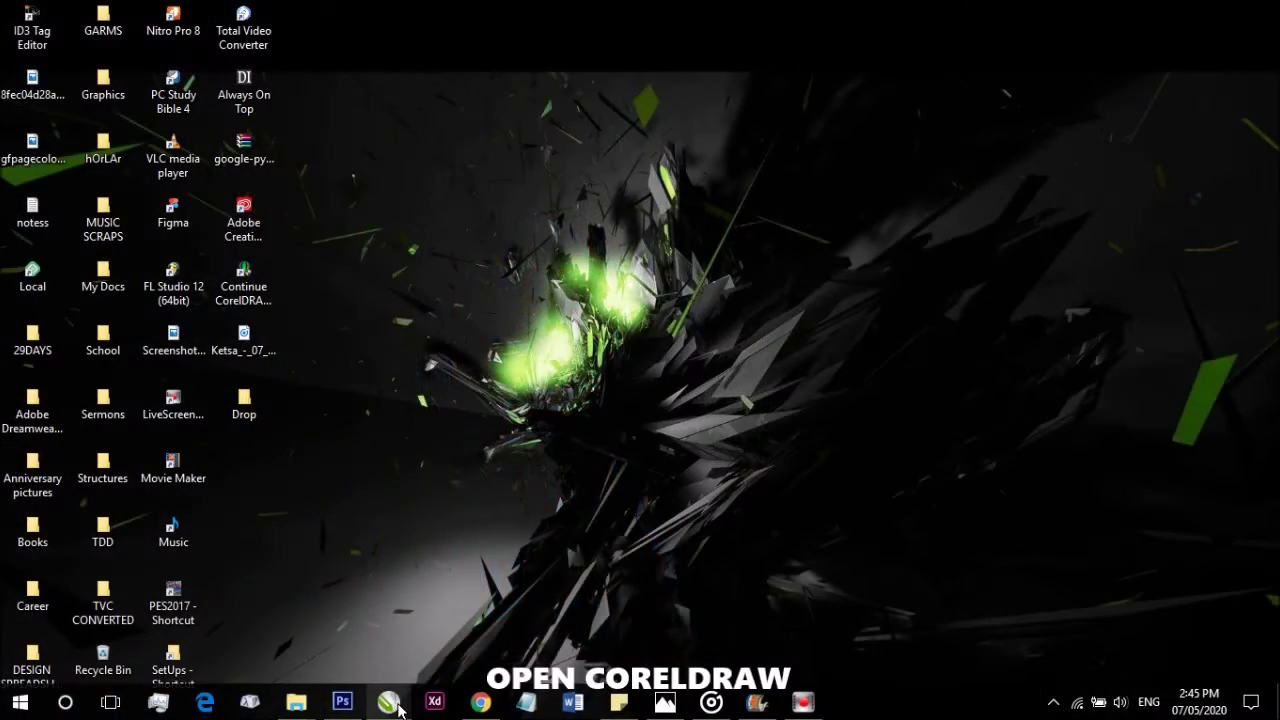
- In Training.cdr, draw a square, set its width to 2,000 px and centre it on the page
mouse_move(398, 708)
left_click(596, 632)
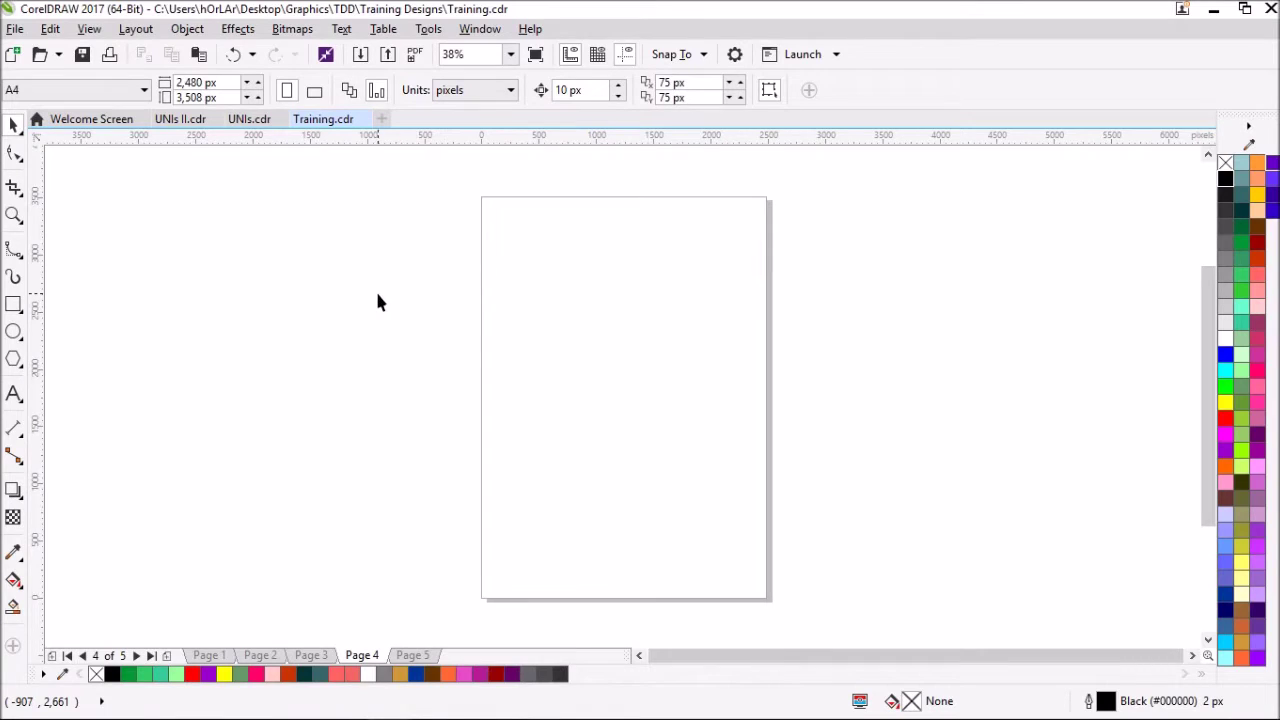
left_click(14, 304)
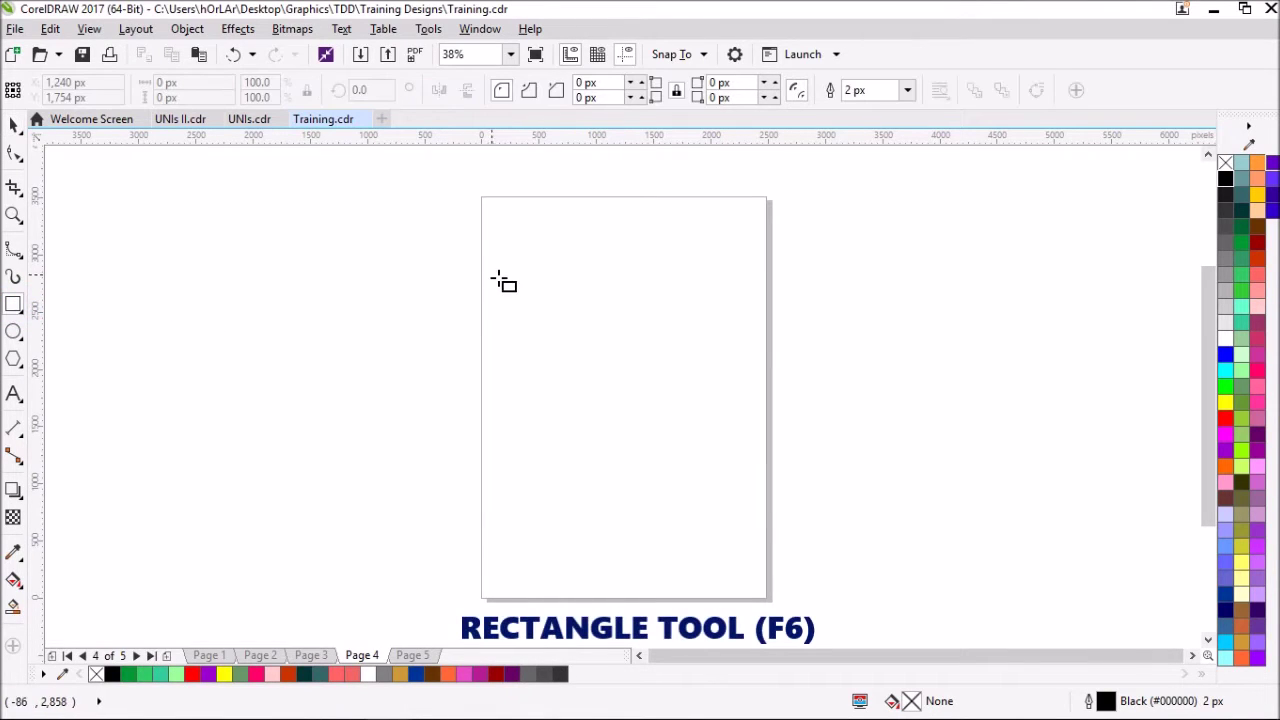
left_click_drag(490, 273, 703, 484)
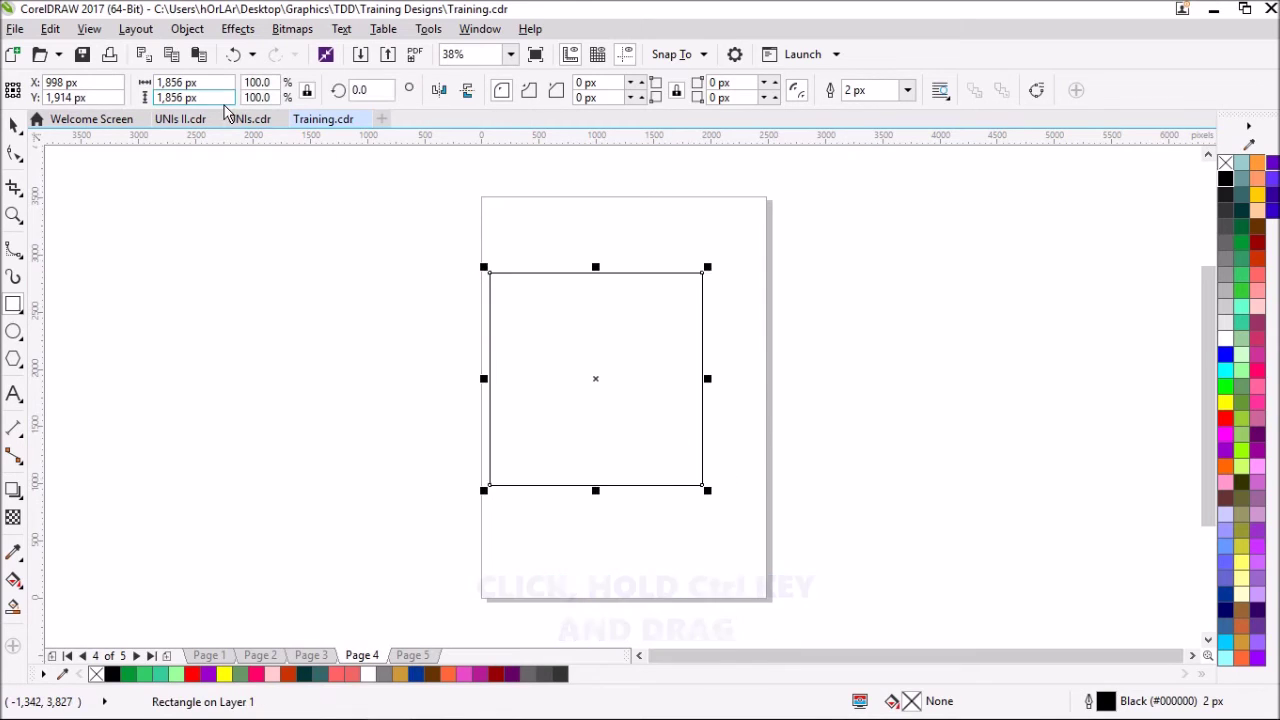
left_click_drag(205, 82, 130, 80)
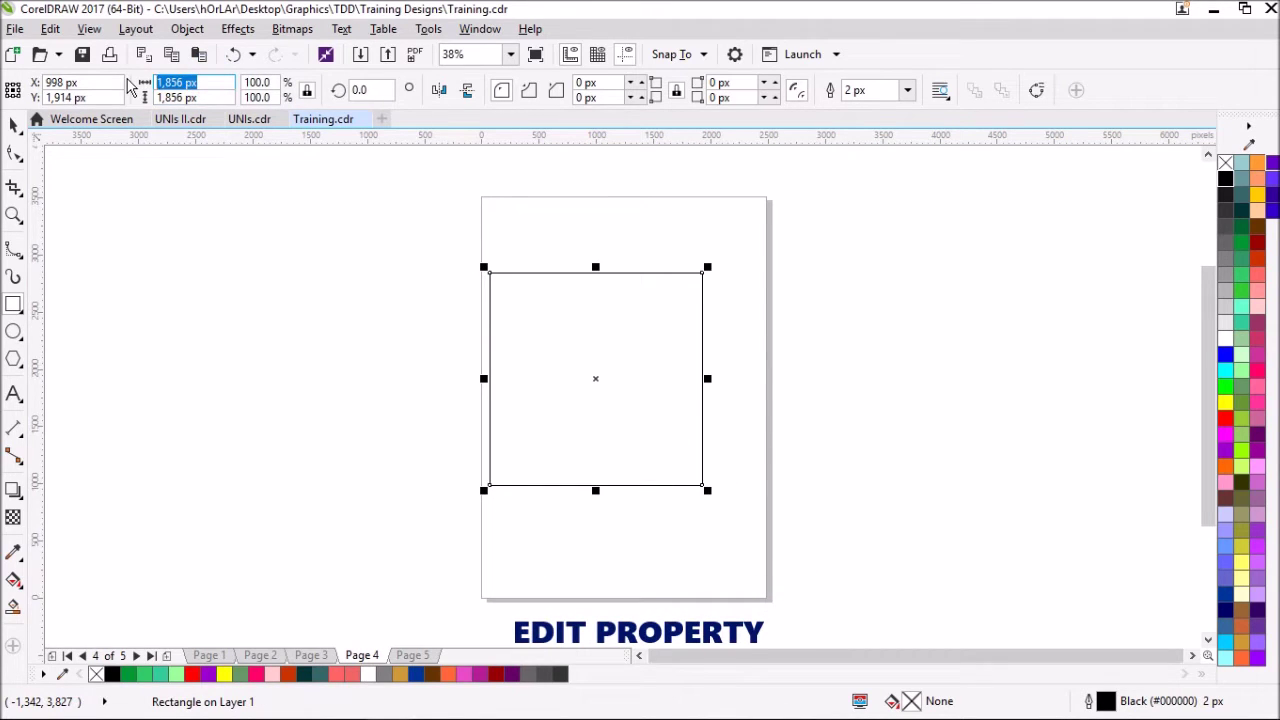
type("2,000")
key("Return")
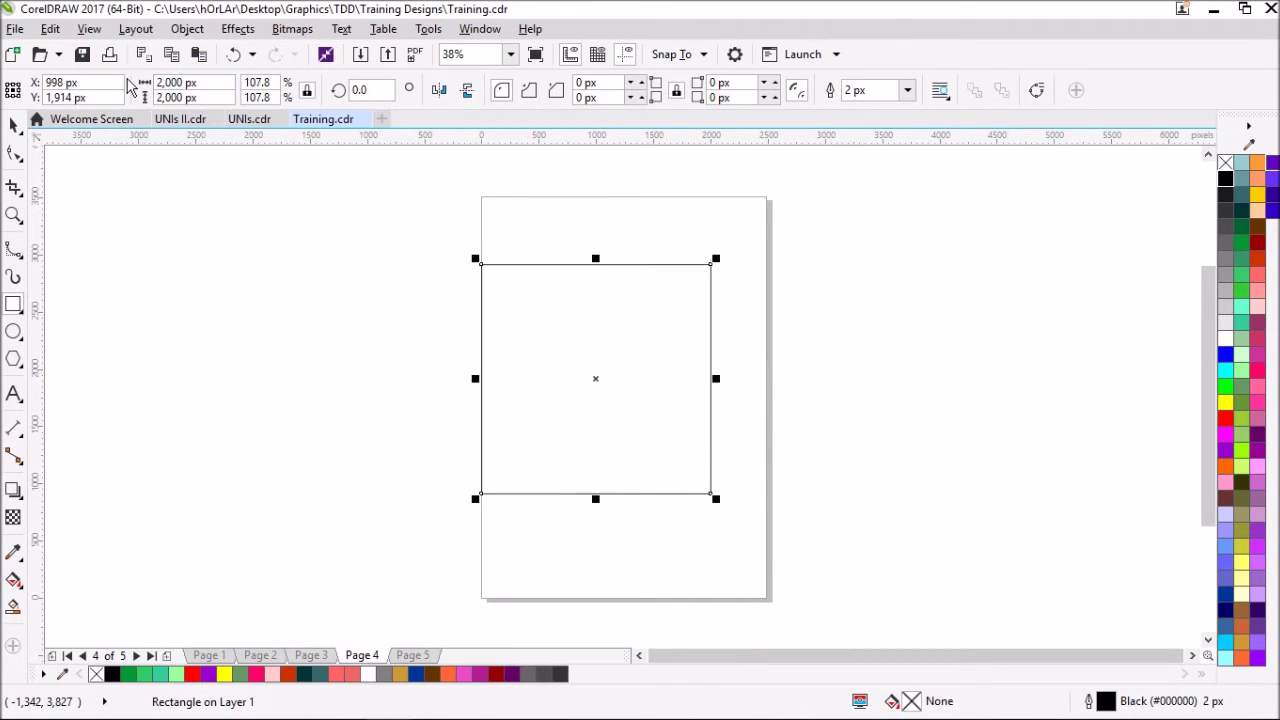
key("p")
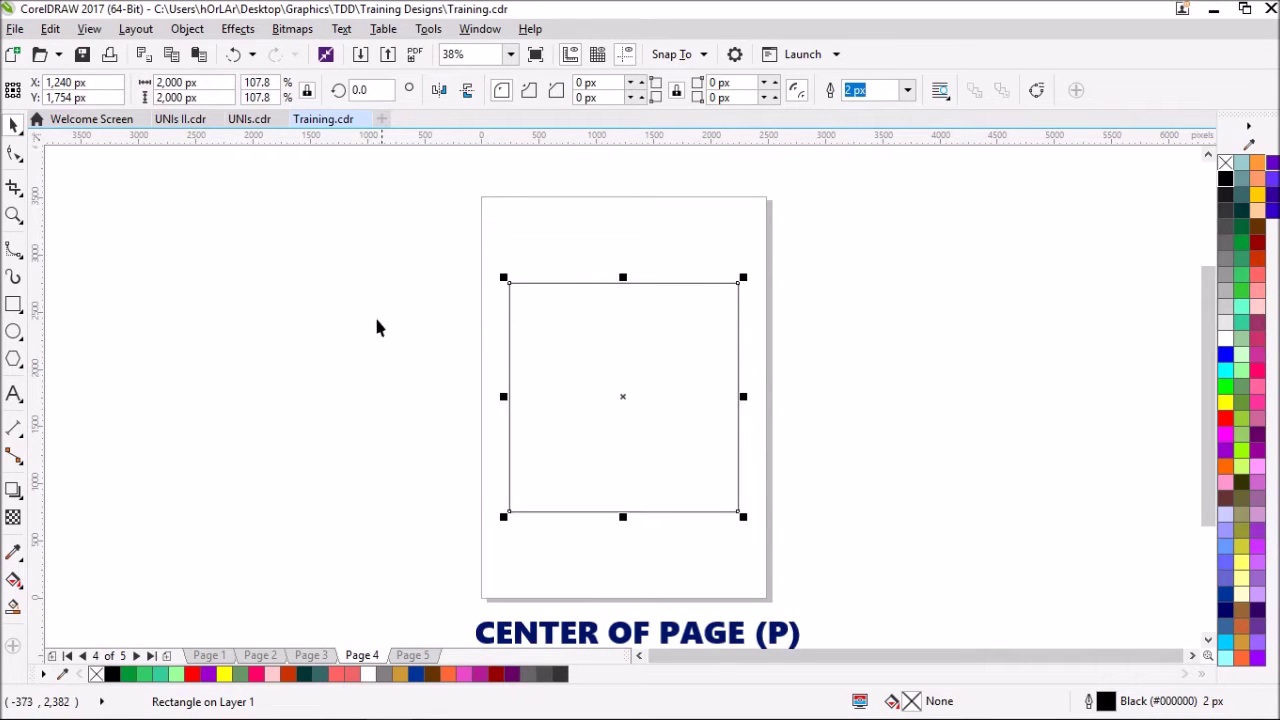
left_click(369, 320)
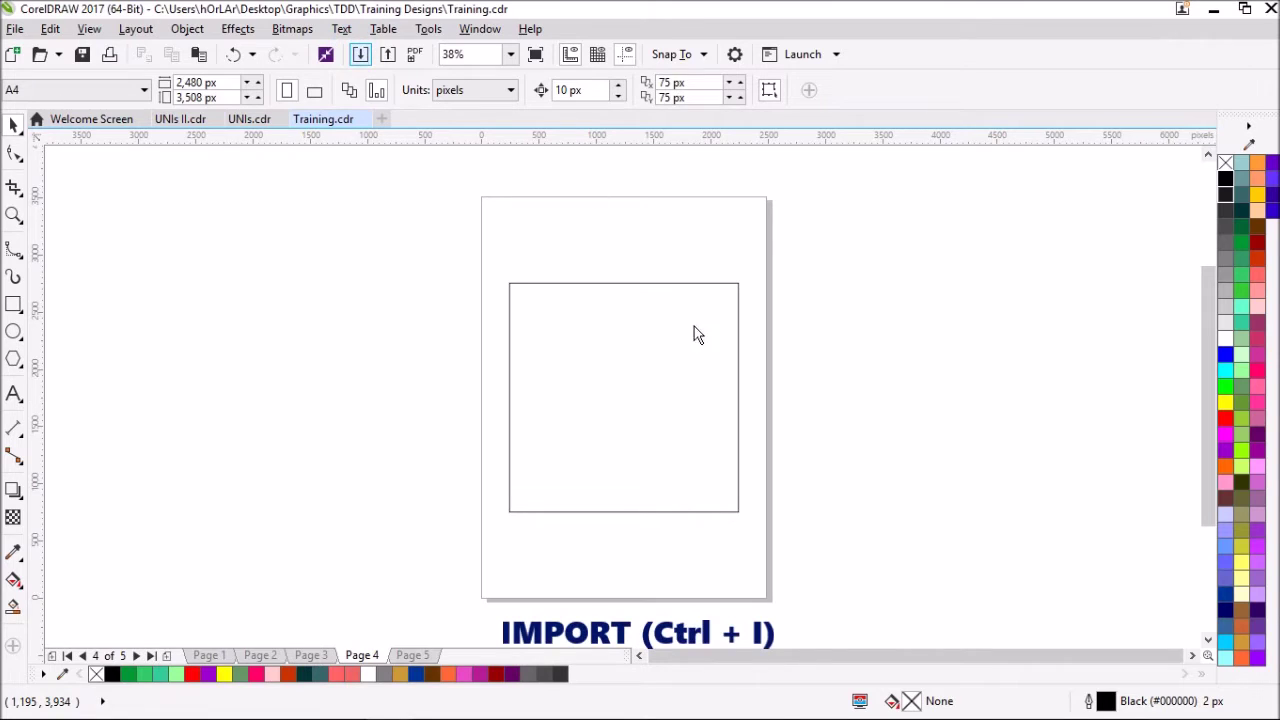
- Import Cityline.jpg, enlarge it to about 258% and position it over the square
key("ctrl+i")
scroll(740, 295, "up", 1)
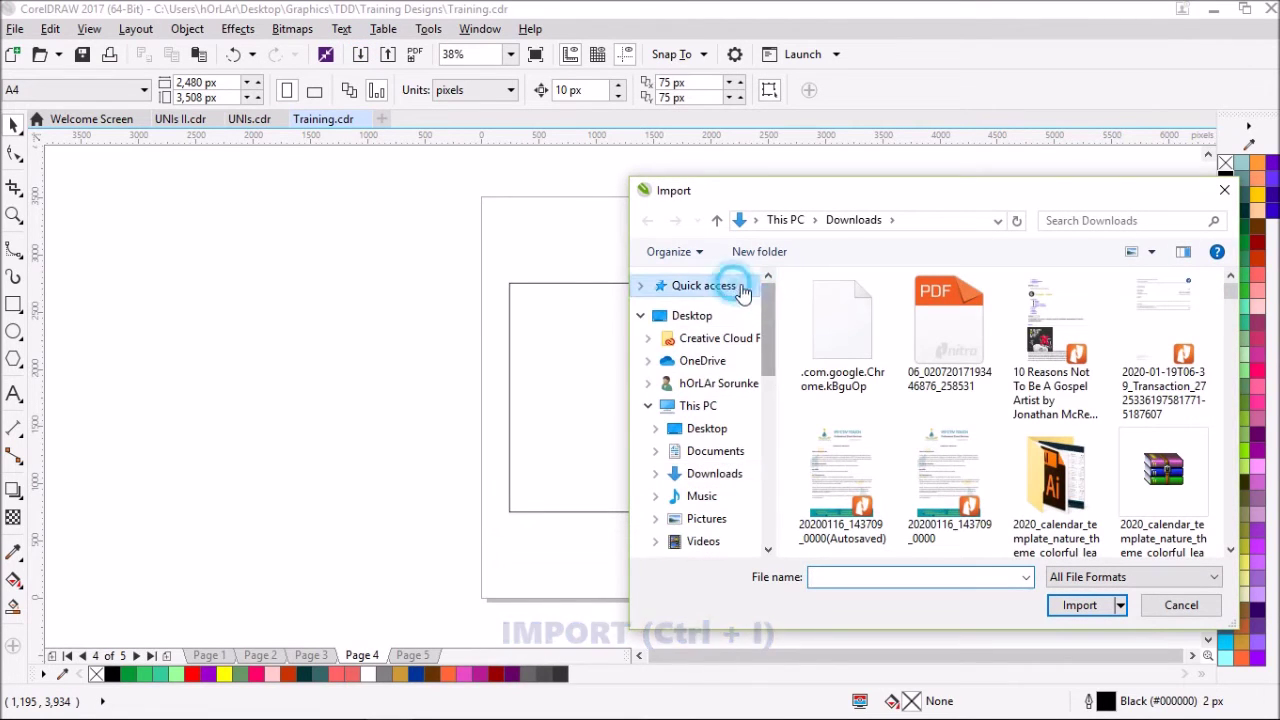
left_click(737, 286)
scroll(877, 526, "down", 1)
left_click(871, 522)
left_click(871, 478)
double_click(871, 478)
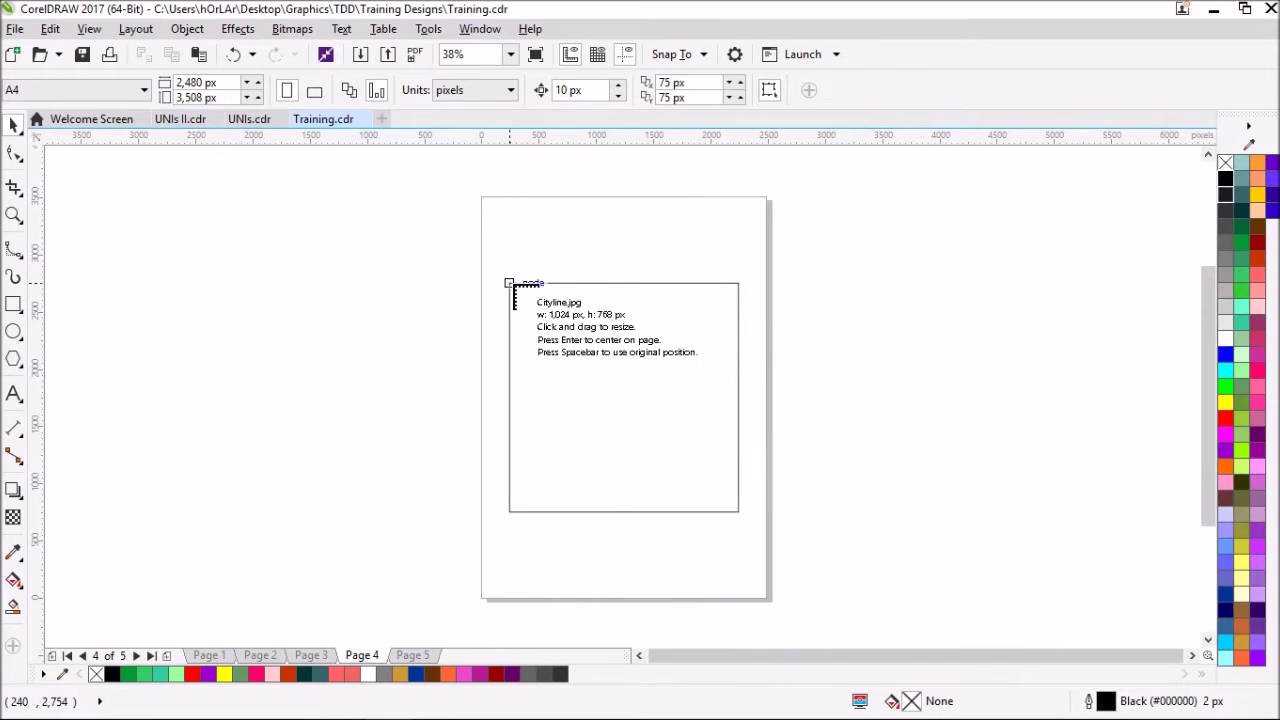
left_click(508, 281)
key("Escape")
left_click(594, 327)
left_click_drag(633, 378, 822, 515)
scroll(641, 403, "up", 2)
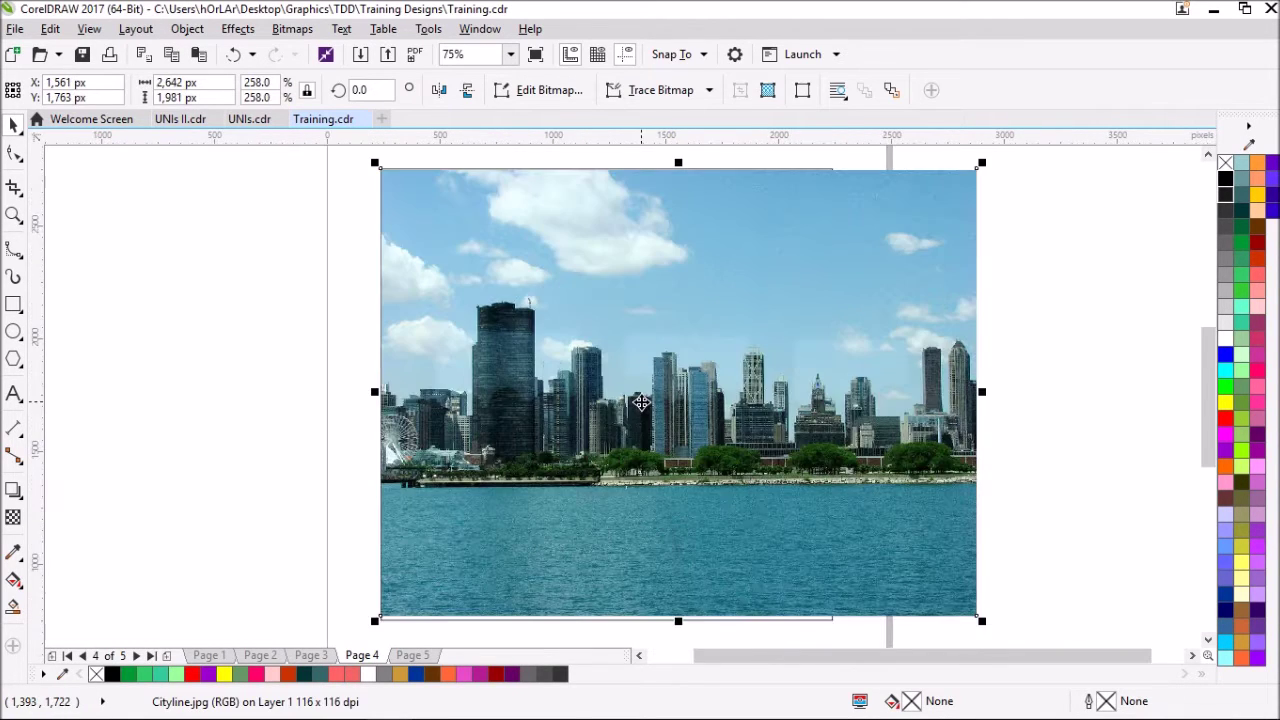
left_click_drag(591, 342, 837, 347)
scroll(740, 334, "down", 2)
left_click_drag(742, 330, 742, 330)
- PowerClip the city photo inside the square, then centre and enlarge it to fill the frame
left_click(187, 29)
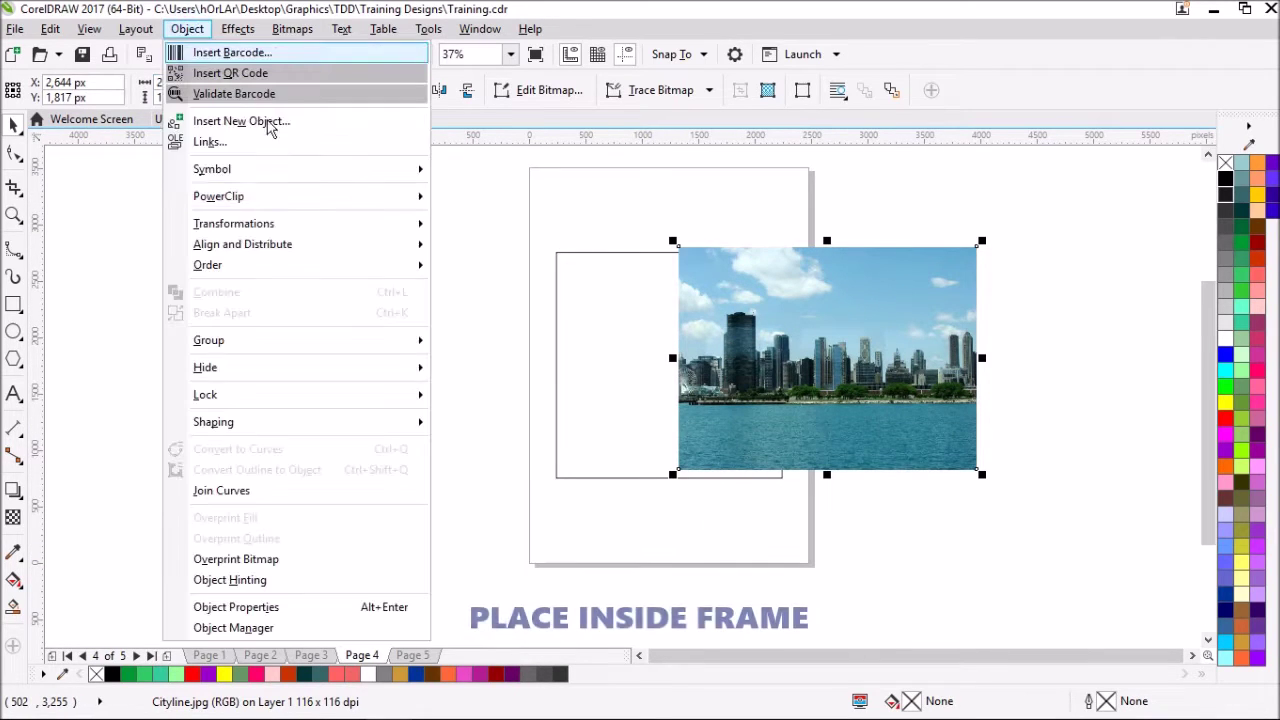
mouse_move(385, 200)
left_click(470, 200)
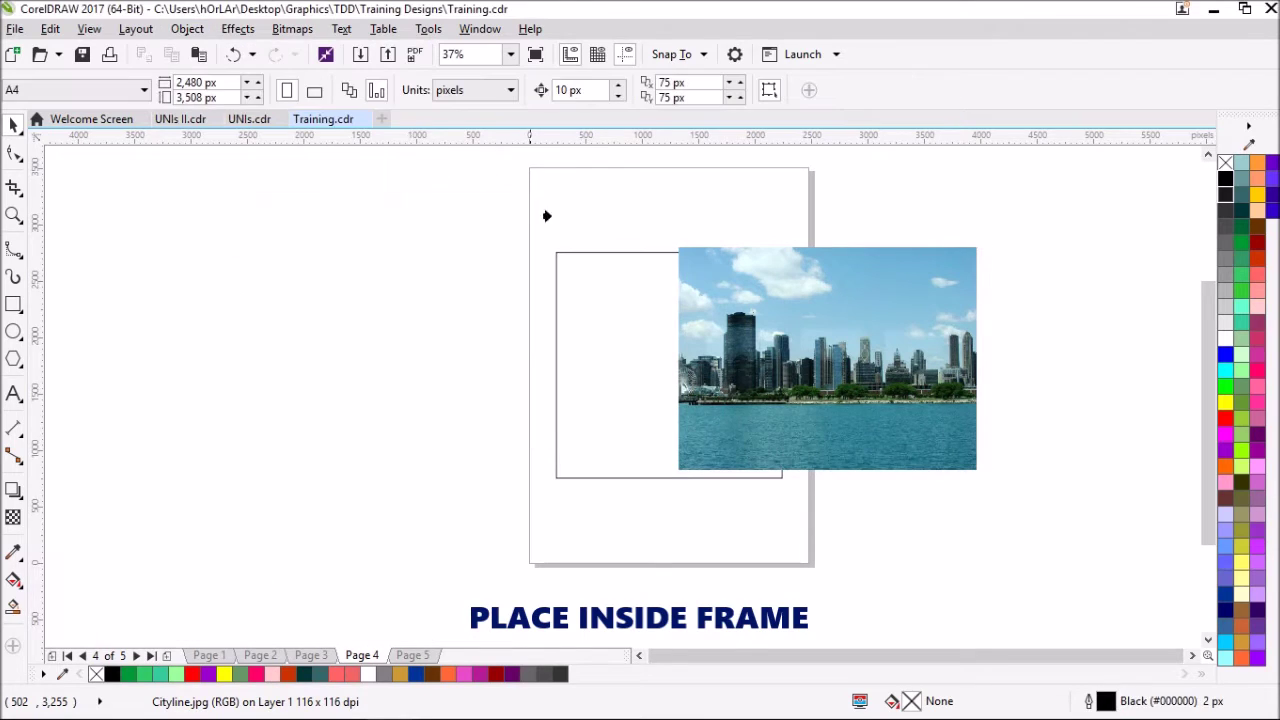
left_click(599, 307)
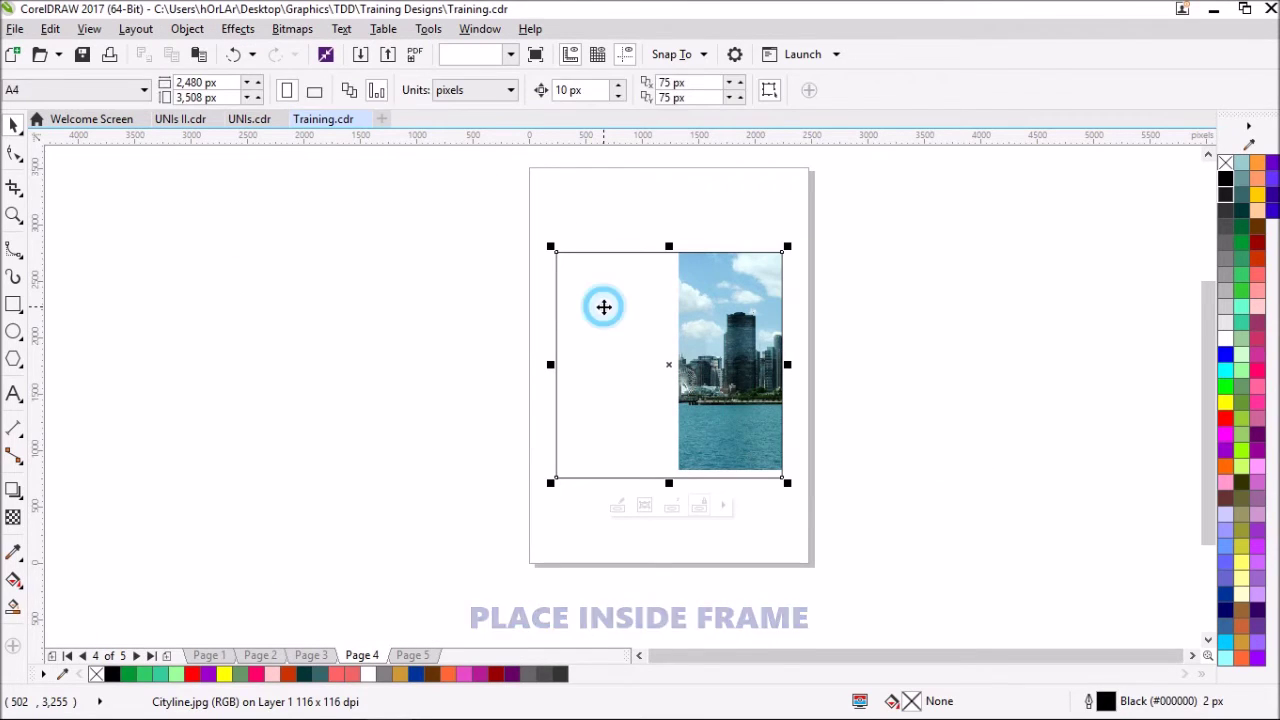
left_click(803, 302)
left_click(729, 314)
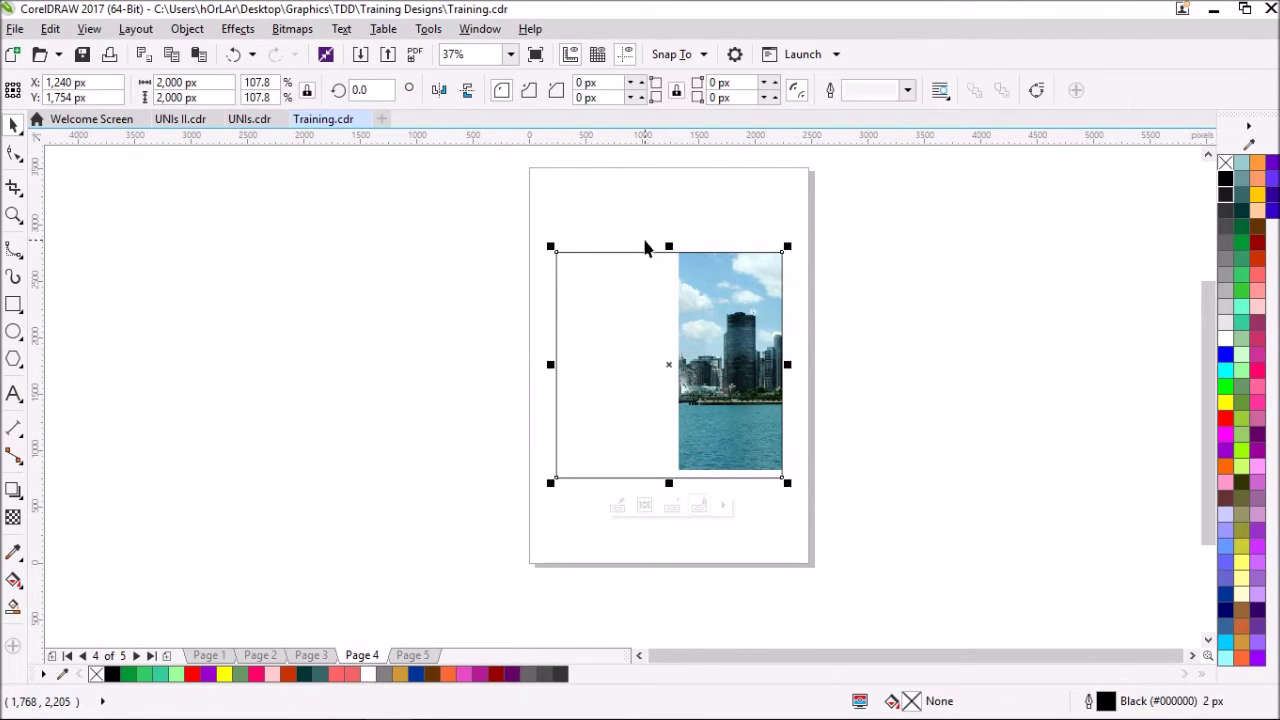
left_click(618, 505)
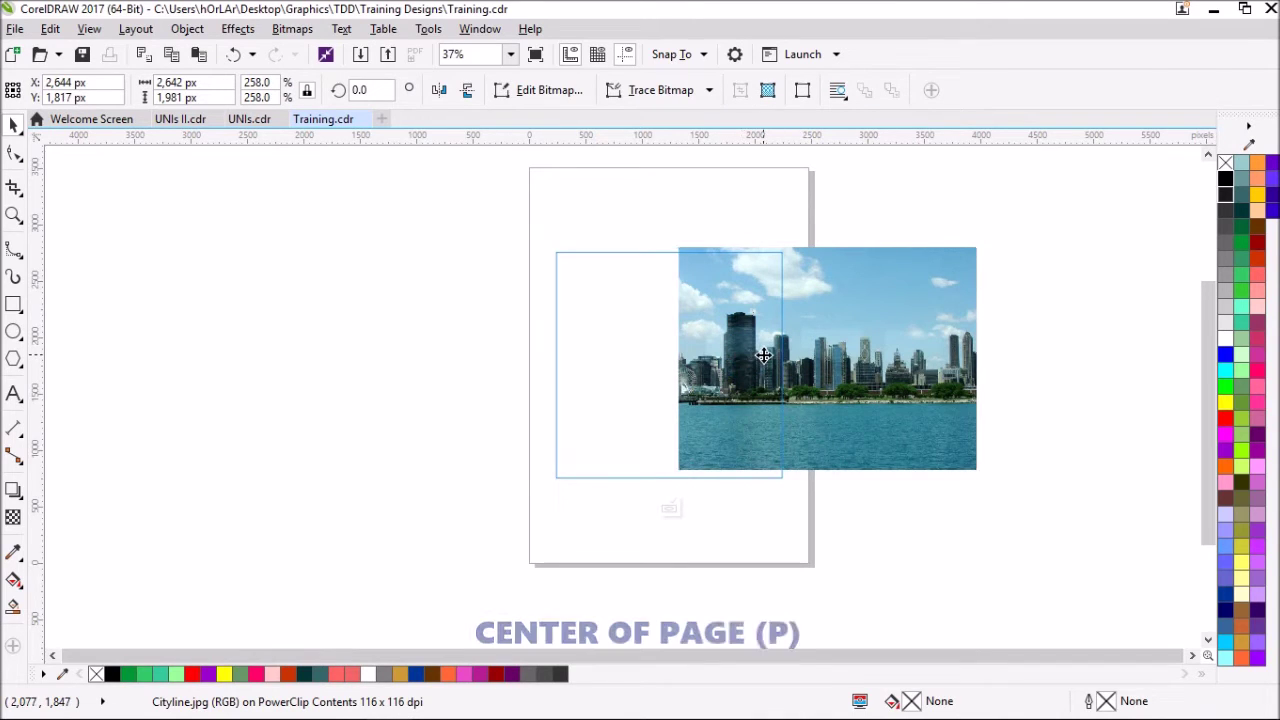
key("p")
left_click_drag(822, 247, 829, 240)
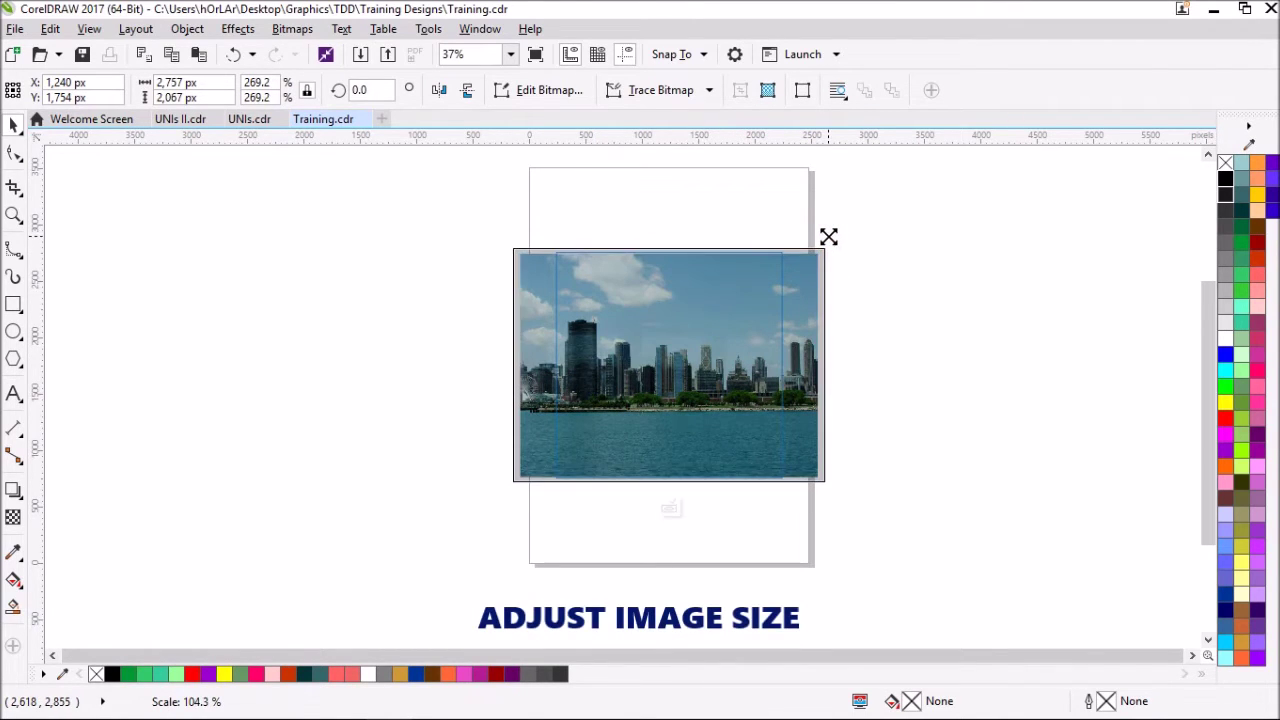
- Import the WomanTrim.png cut-out from recent files onto the canvas
left_click(432, 270)
key("ctrl+i")
scroll(768, 292, "up", 2)
left_click(686, 286)
double_click(700, 320)
left_click(553, 253)
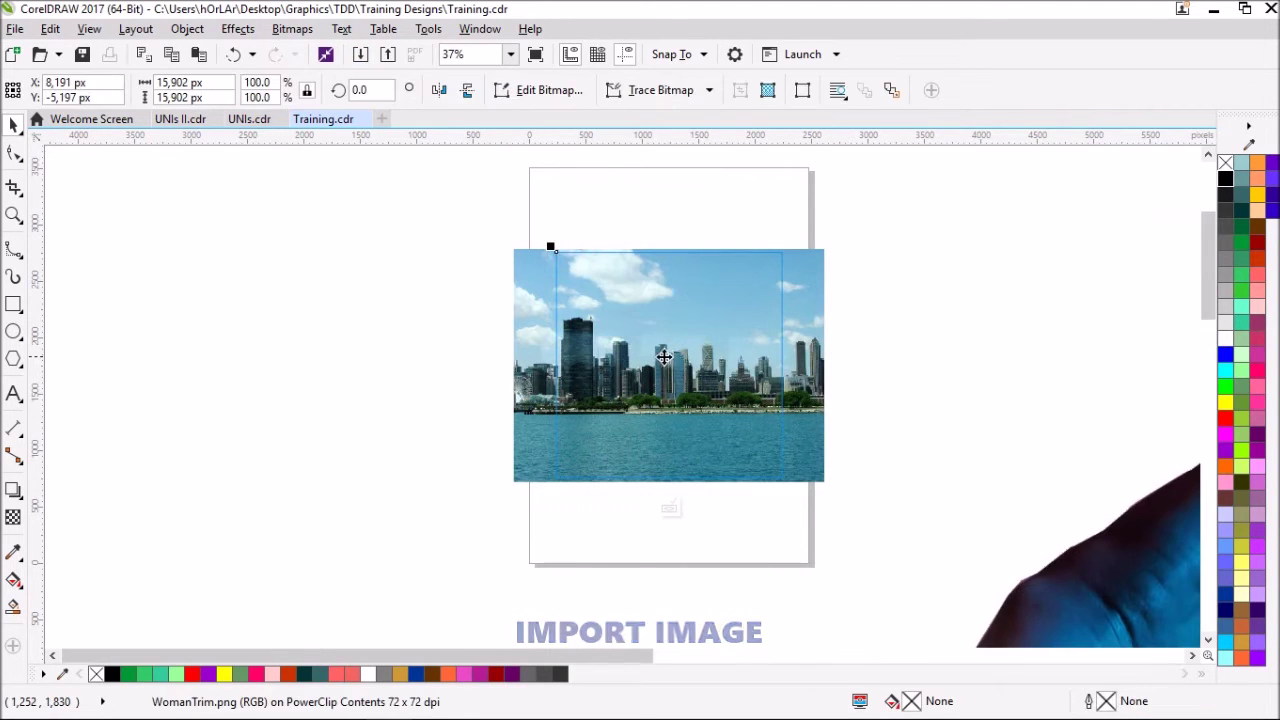
- Shrink the woman image to about 1,588 px and move it onto the city photo
scroll(612, 362, "down", 4)
left_click_drag(589, 323, 702, 427)
left_click_drag(833, 515, 676, 356)
scroll(676, 358, "up", 1)
left_click_drag(886, 190, 694, 376)
left_click_drag(650, 442, 569, 360)
scroll(556, 395, "up", 1)
scroll(554, 395, "up", 1)
scroll(554, 395, "down", 1)
scroll(571, 371, "up", 1)
scroll(572, 392, "down", 1)
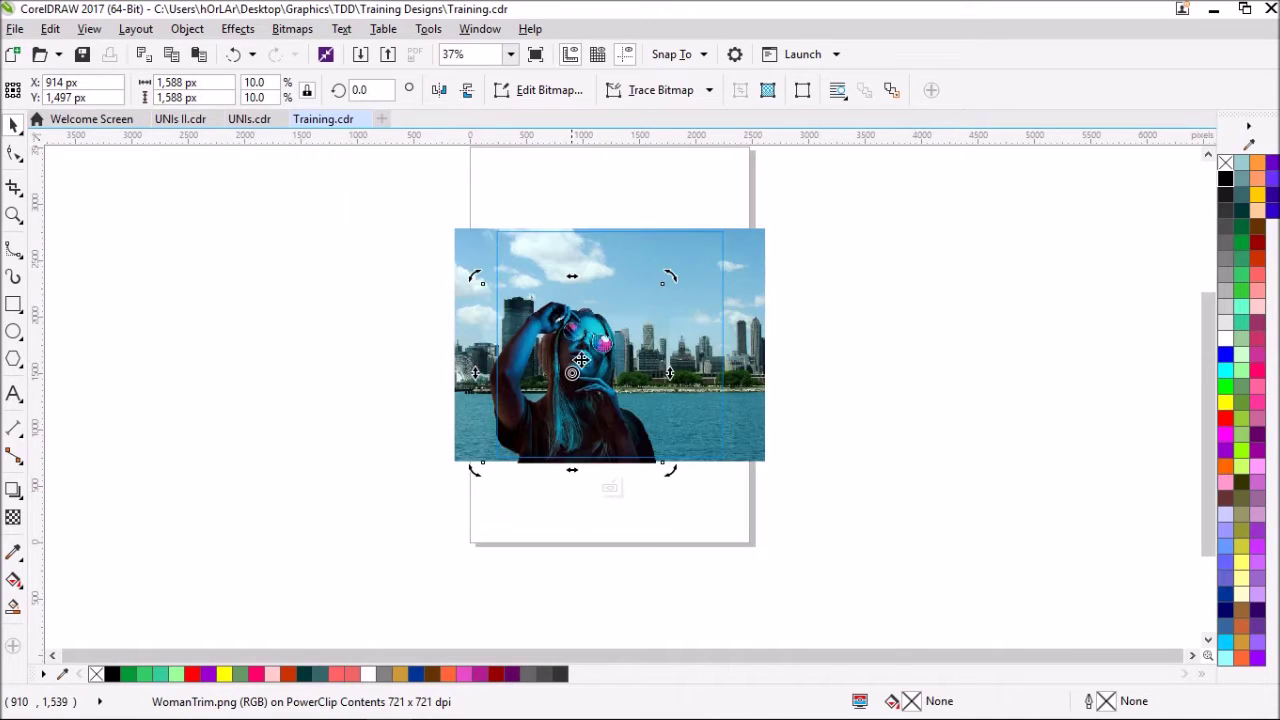
left_click(414, 279)
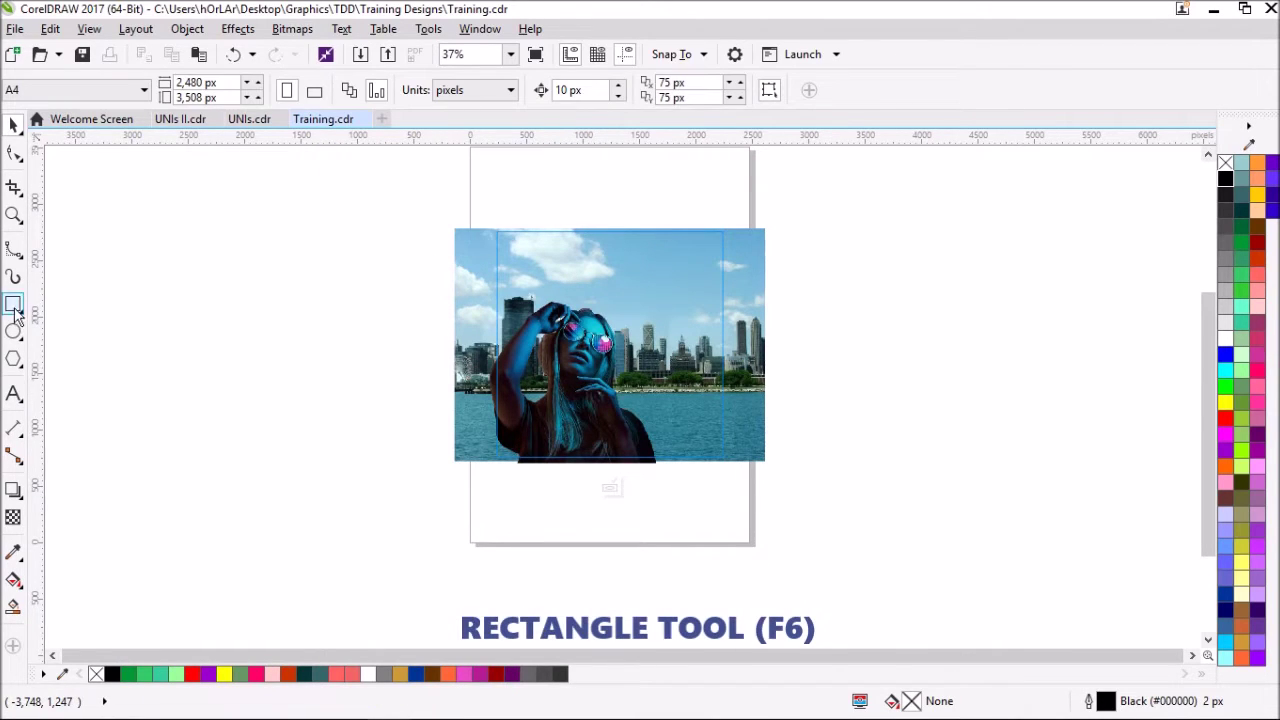
- Draw a large square over the image and shift it to the right
key("F6")
left_click_drag(489, 219, 708, 471)
key("space")
left_click_drag(531, 245, 710, 268)
scroll(710, 268, "up", 2)
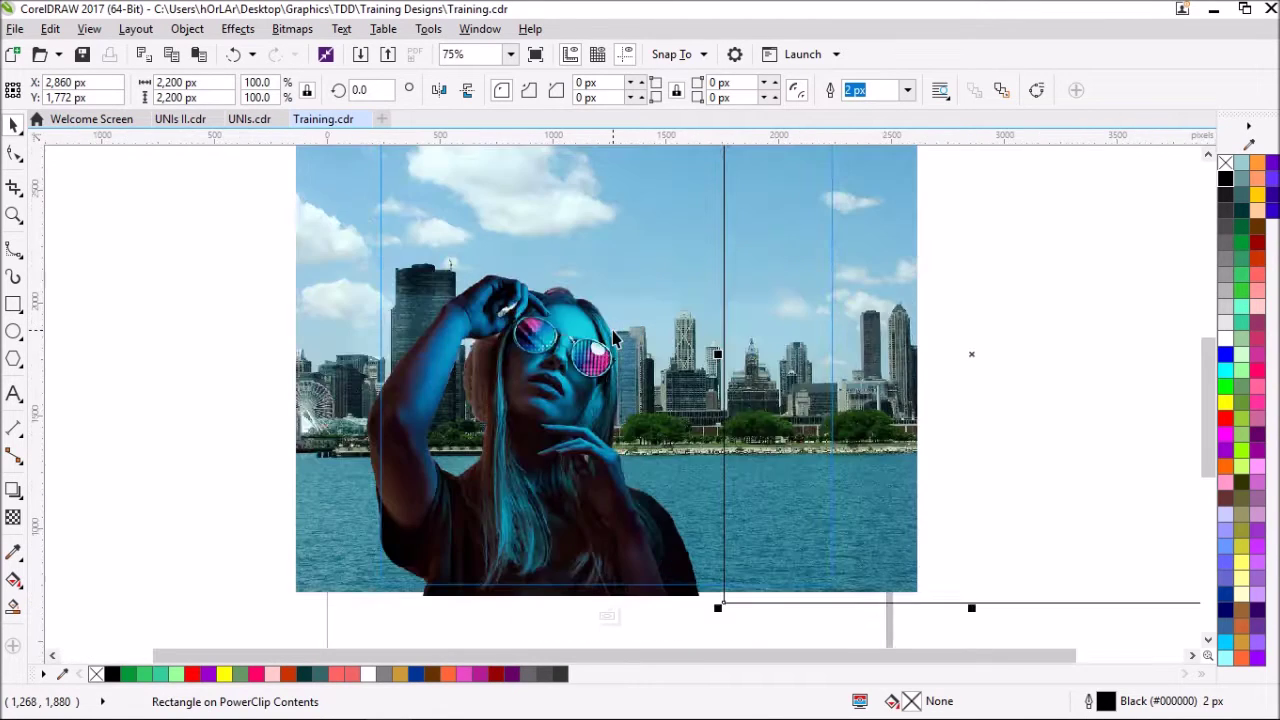
scroll(700, 290, "down", 2)
scroll(686, 271, "up", 2)
scroll(849, 583, "down", 2)
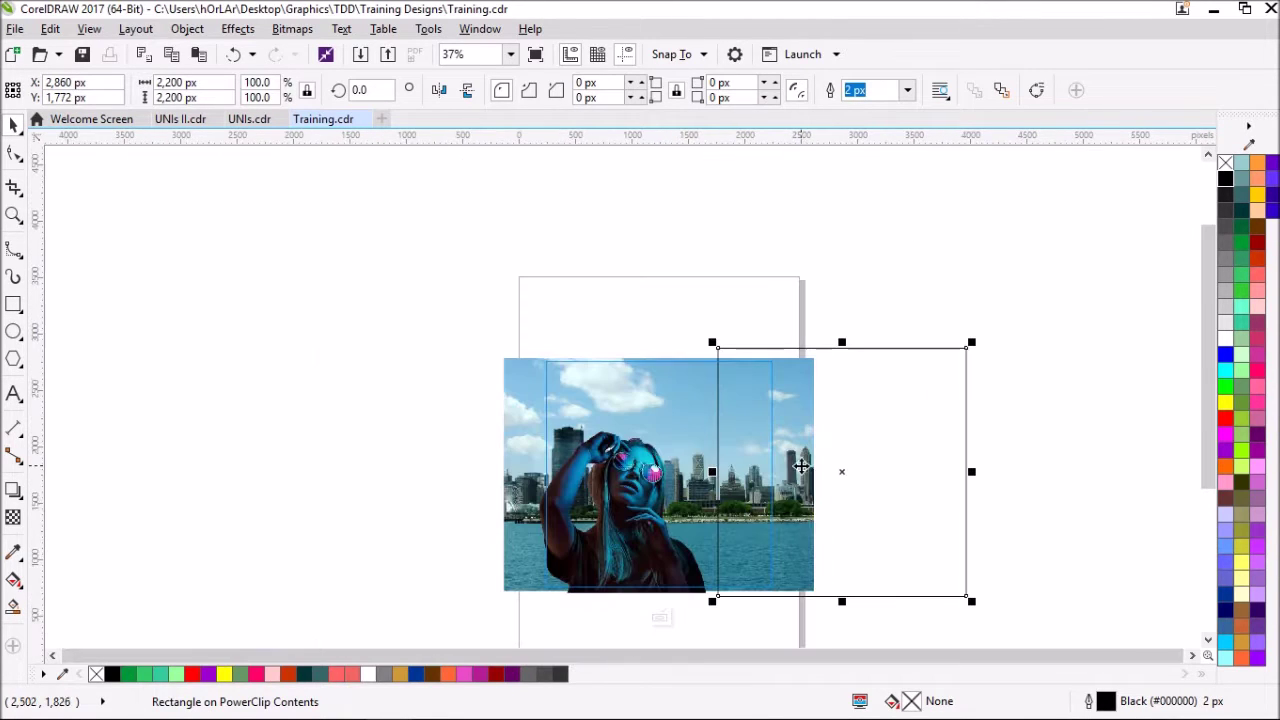
- Fill the square with pink #E64AC5 sampled from the sunglasses
double_click(911, 701)
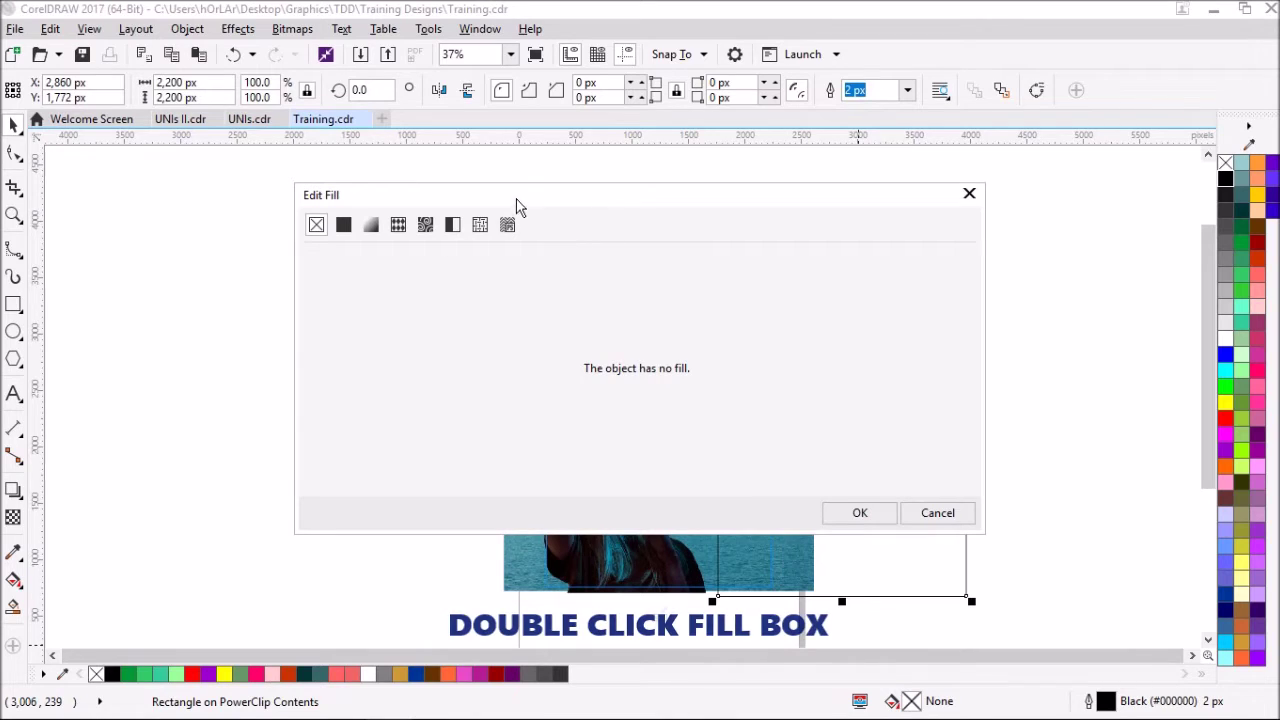
left_click_drag(518, 199, 950, 226)
left_click(772, 250)
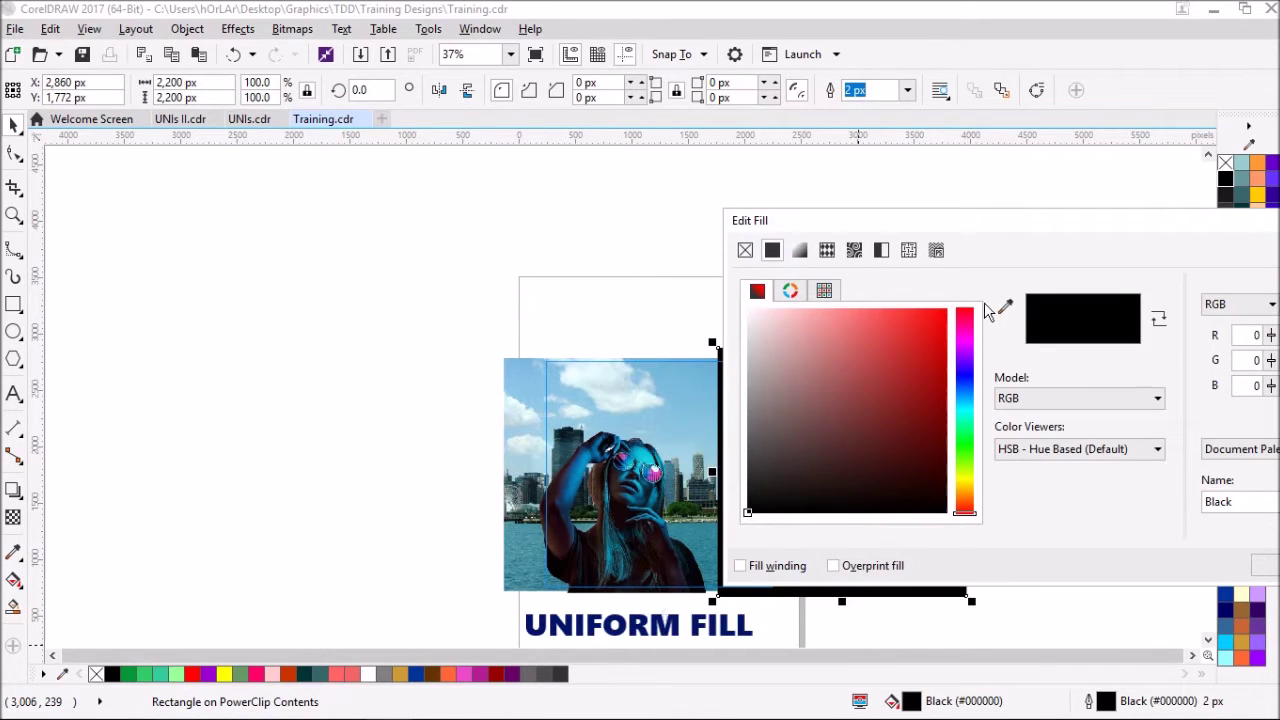
left_click(1006, 309)
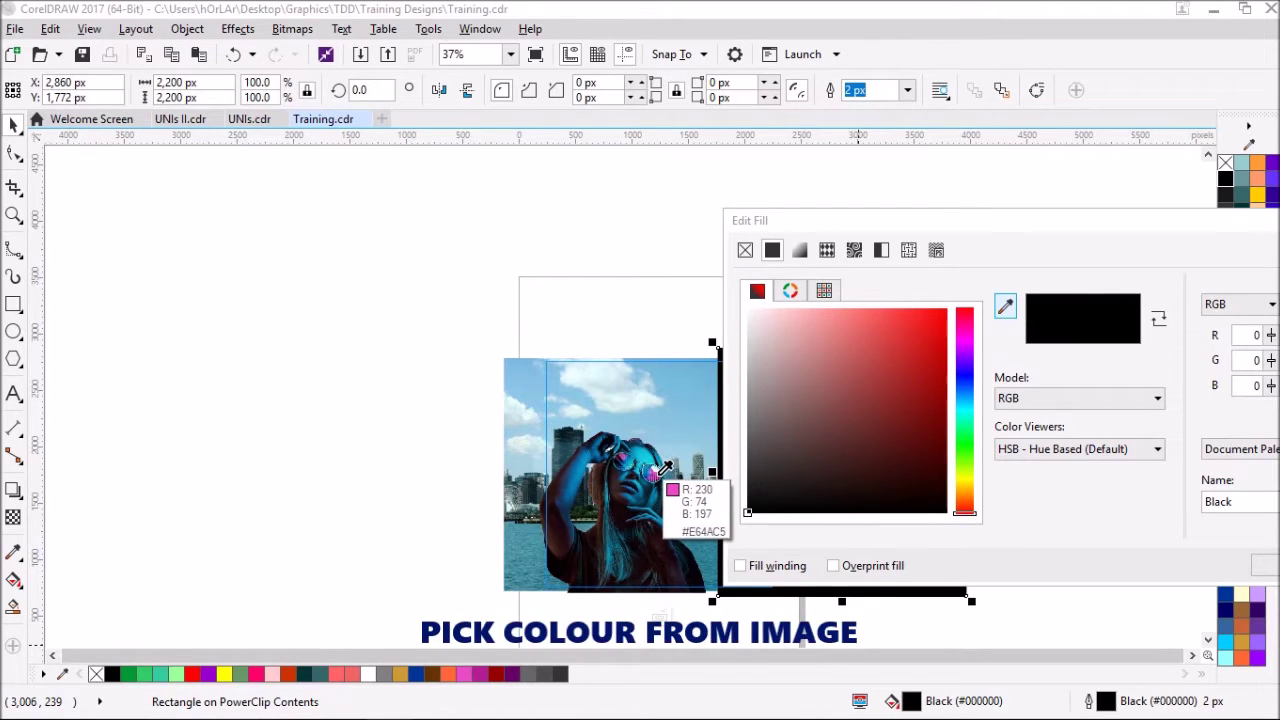
left_click(664, 467)
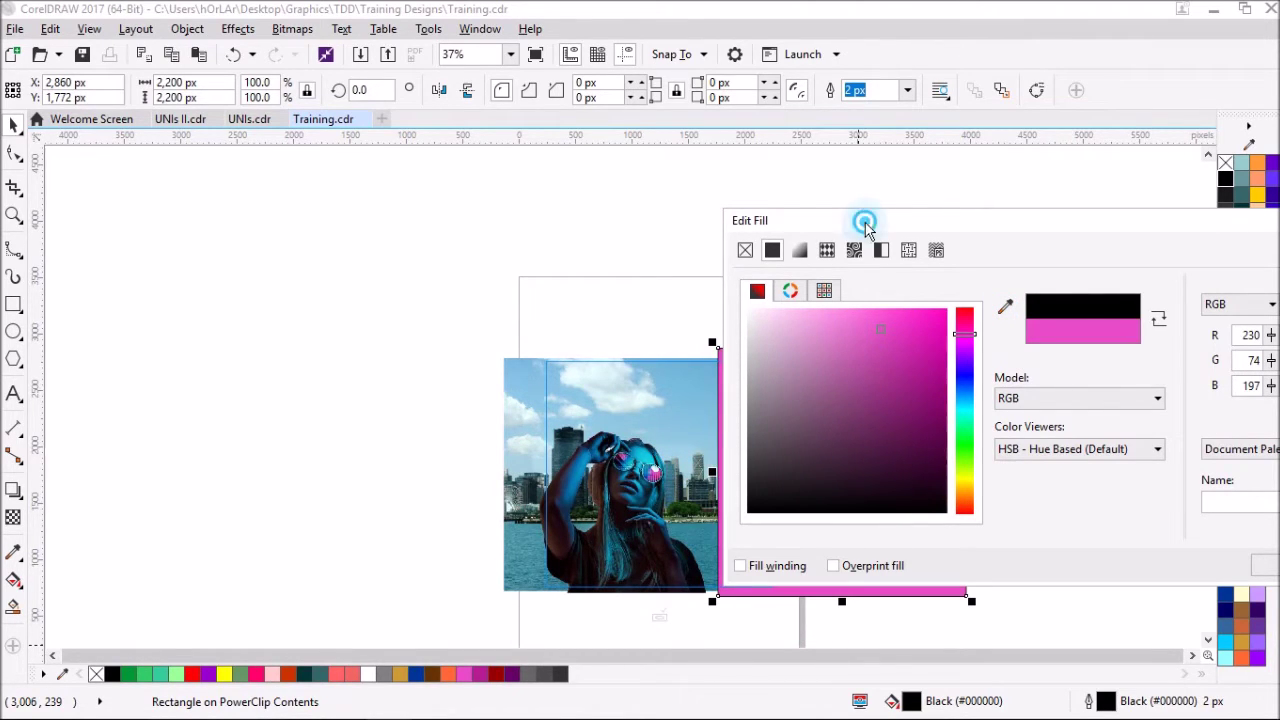
left_click_drag(960, 230, 659, 228)
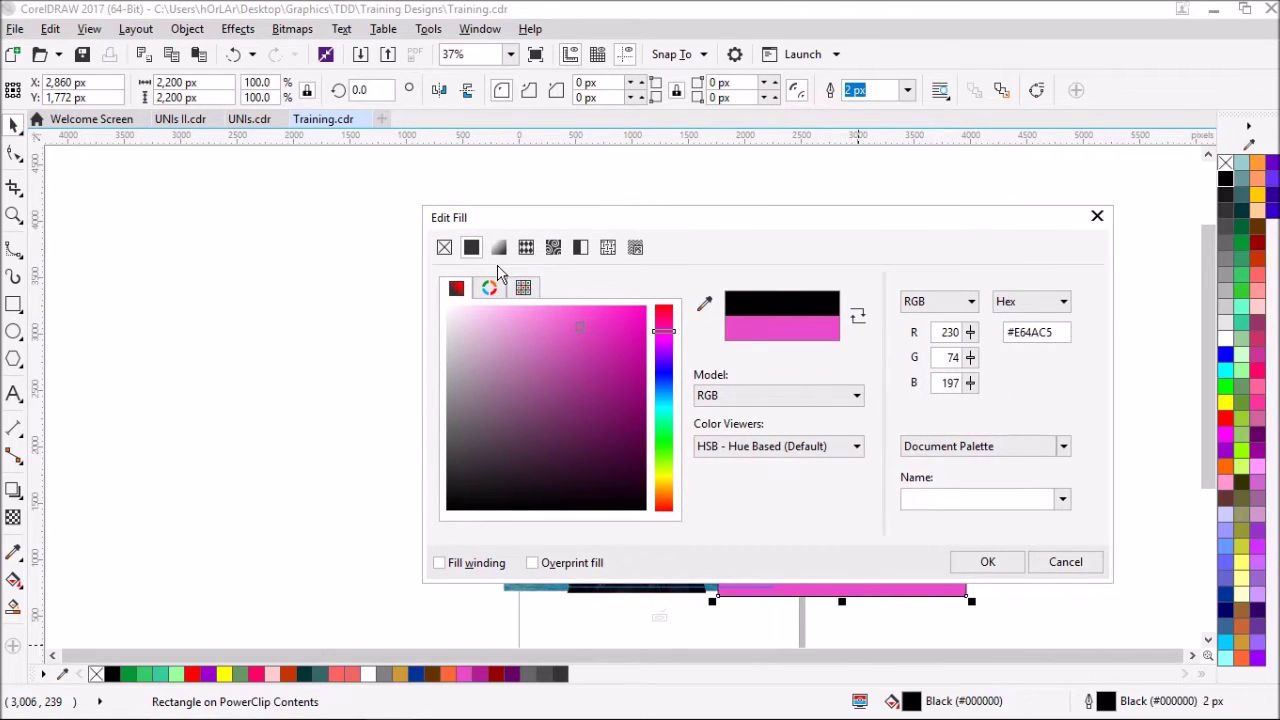
- Turn the fill into a pink-to-dark-purple fountain gradient at -90°
left_click(498, 248)
left_click(470, 524)
left_click(567, 381)
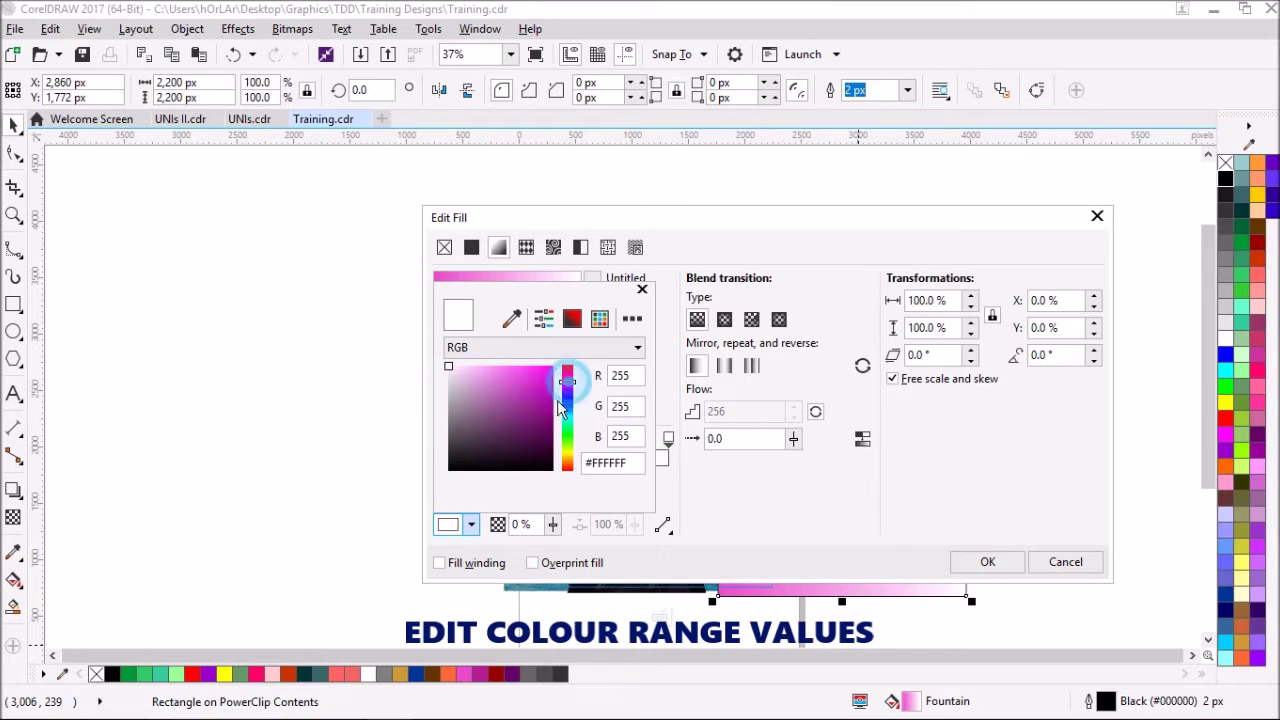
left_click(543, 420)
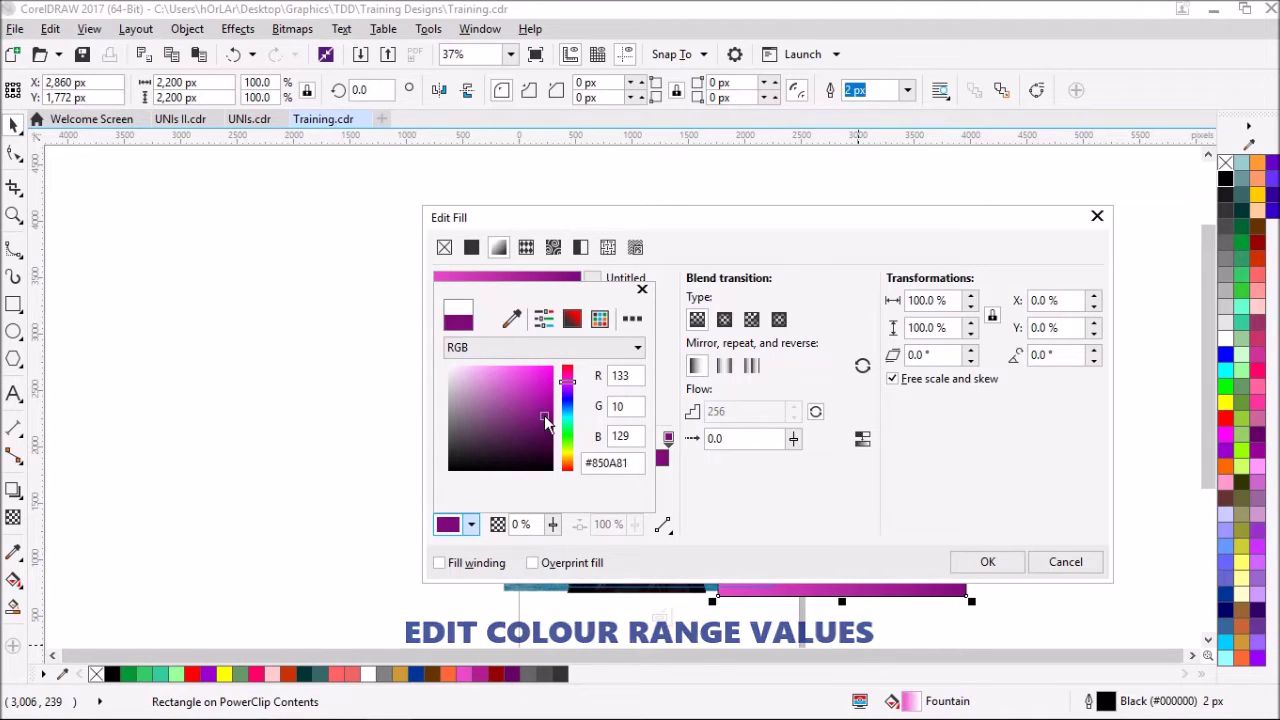
left_click(915, 420)
left_click(1045, 355)
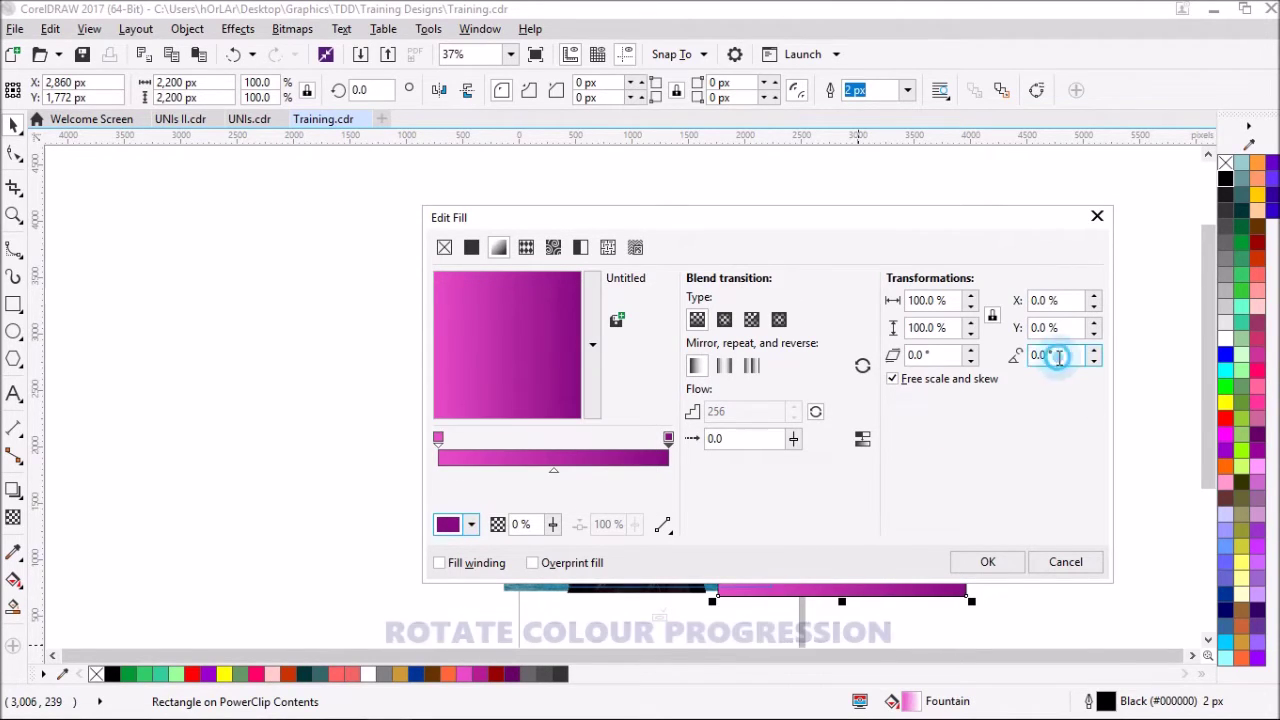
type("-90")
key("Tab")
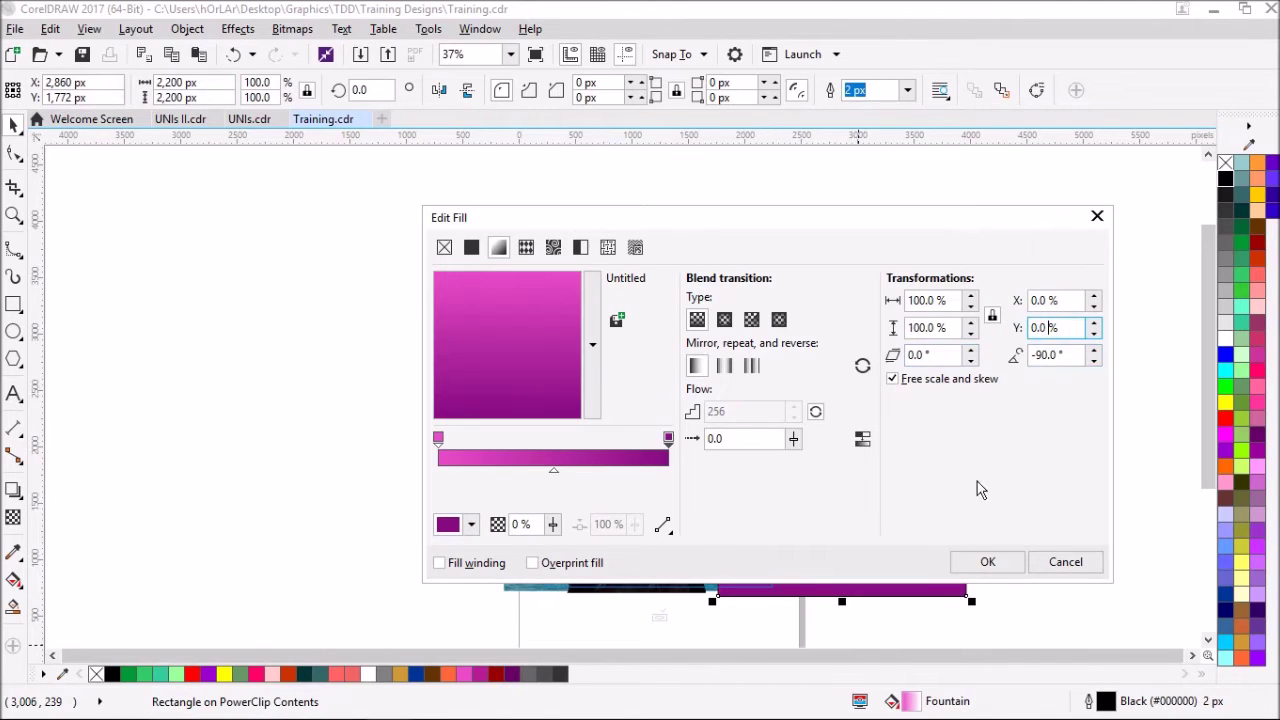
left_click(985, 563)
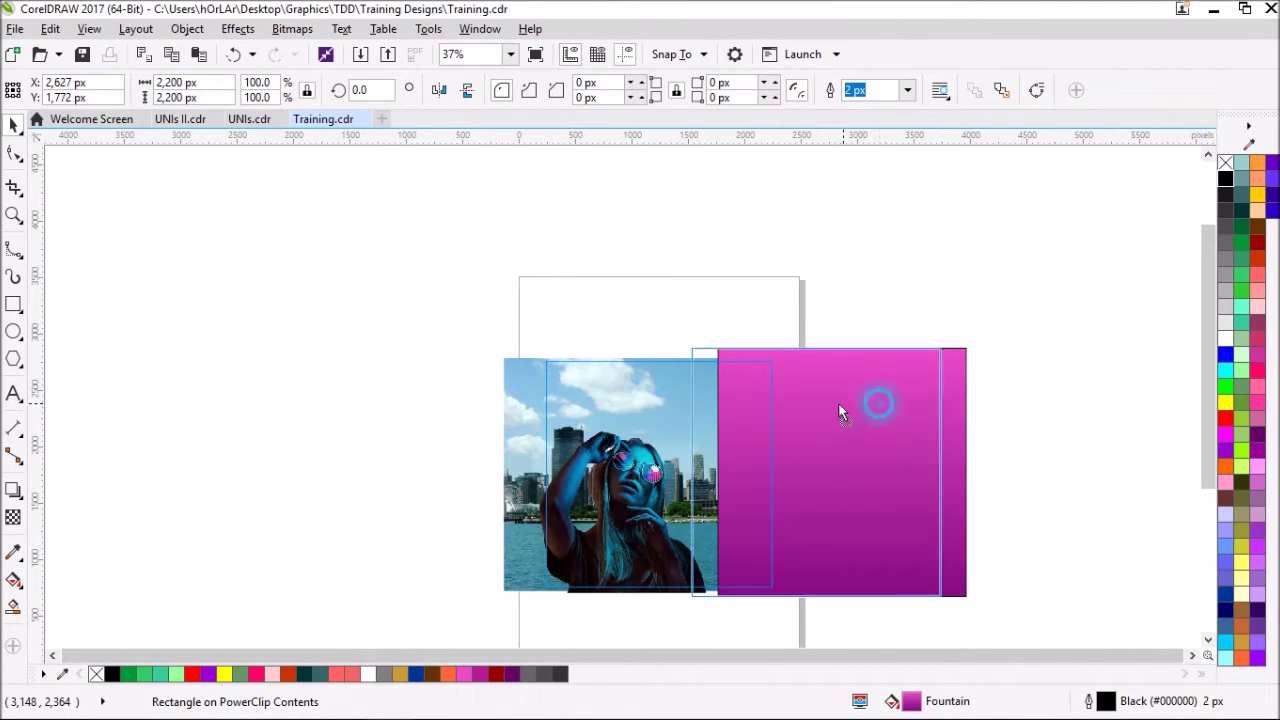
- Remove the square's outline, bring the woman photo in front, and centre the square
left_click_drag(857, 405, 790, 411)
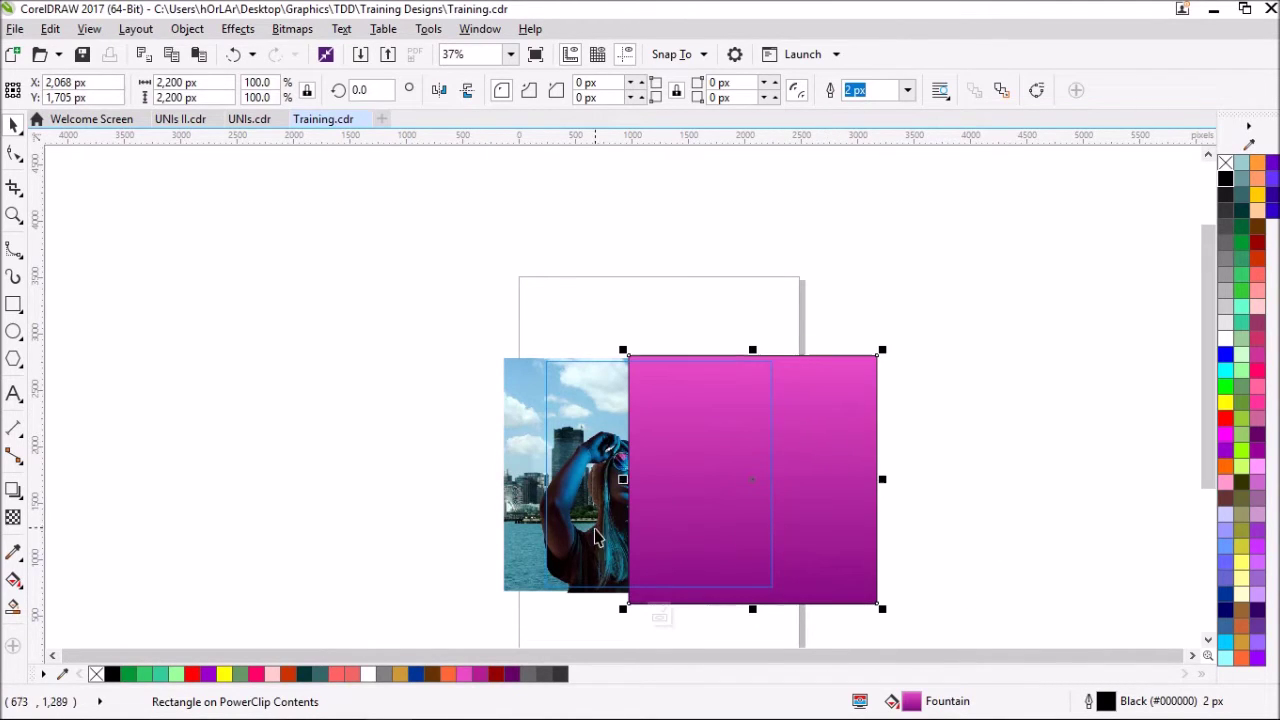
right_click(1225, 163)
left_click(566, 487)
key("shift+Page_Up")
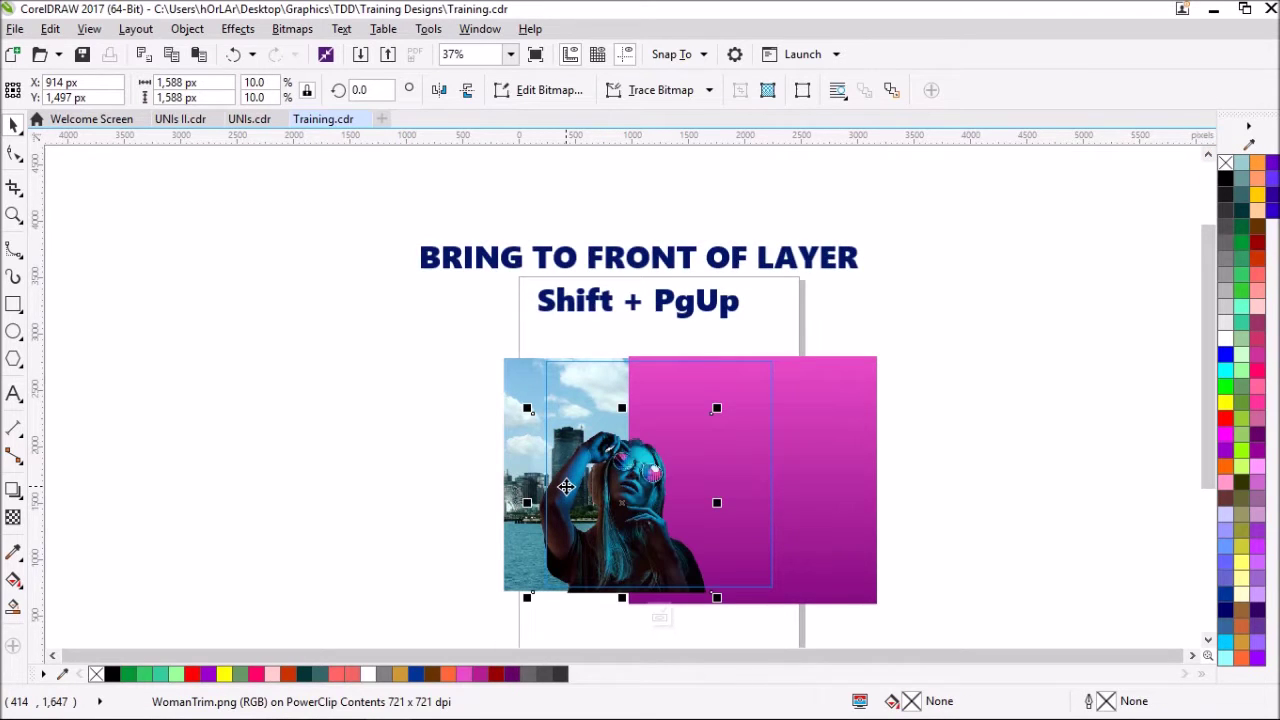
left_click(823, 431)
key("p")
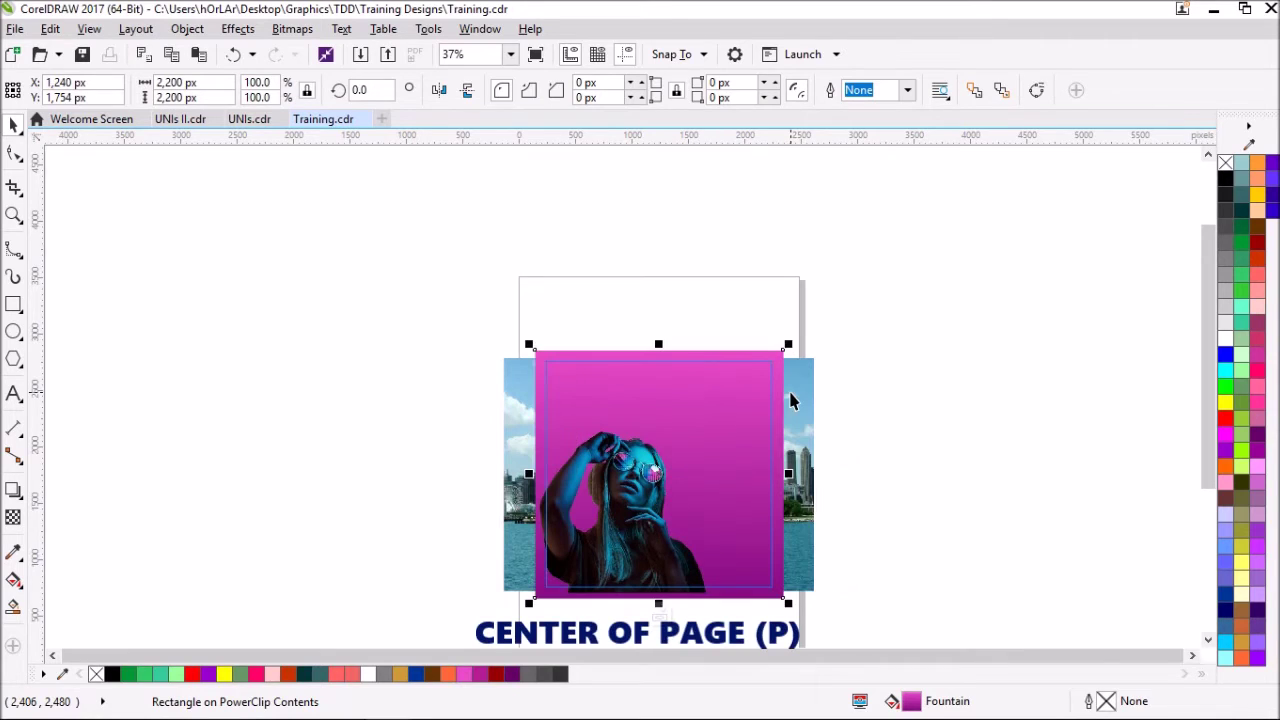
left_click(880, 450)
left_click(723, 408)
- Give the gradient square Uniform transparency of 15, then zoom to fit all artwork
left_click(13, 517)
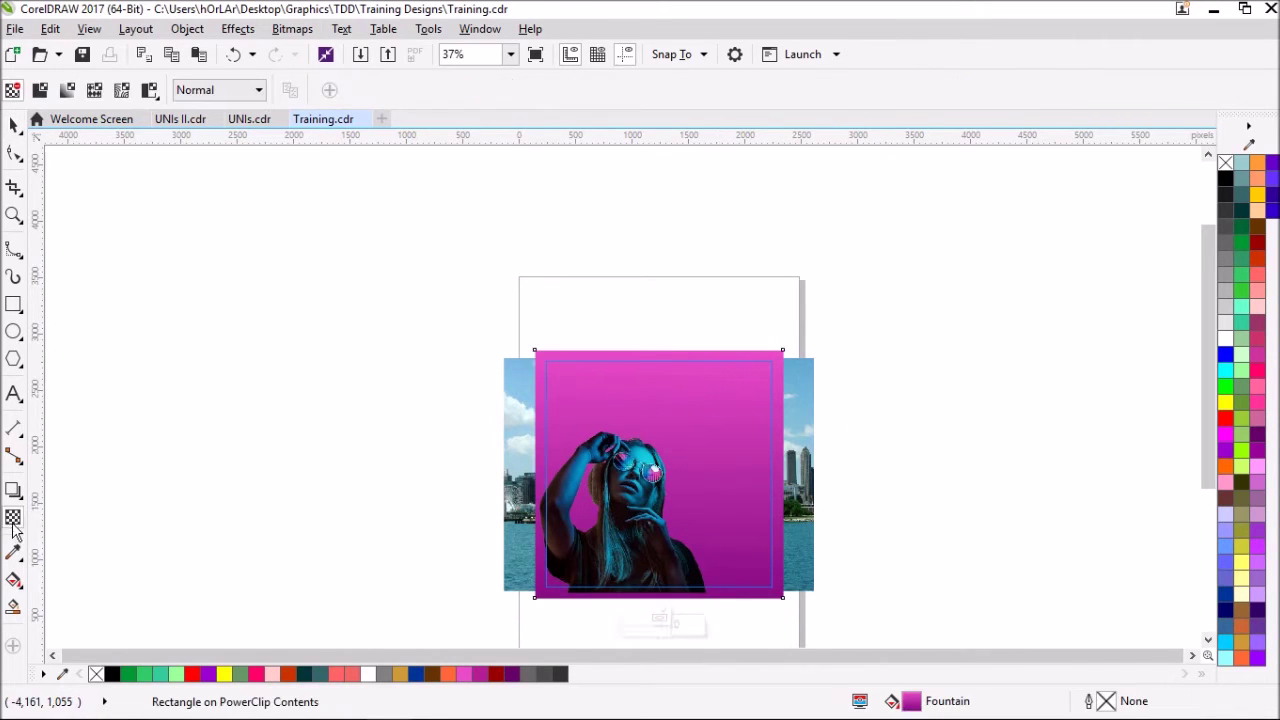
left_click(40, 90)
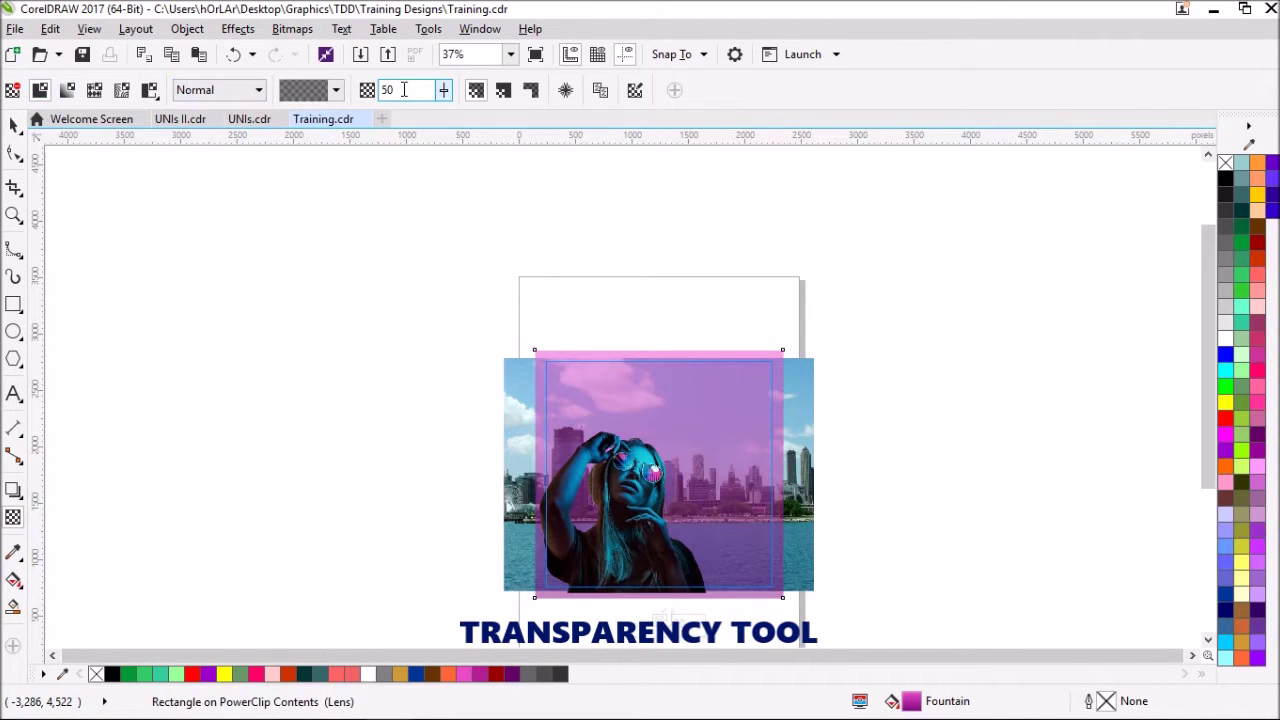
left_click(443, 90)
left_click_drag(443, 110, 423, 114)
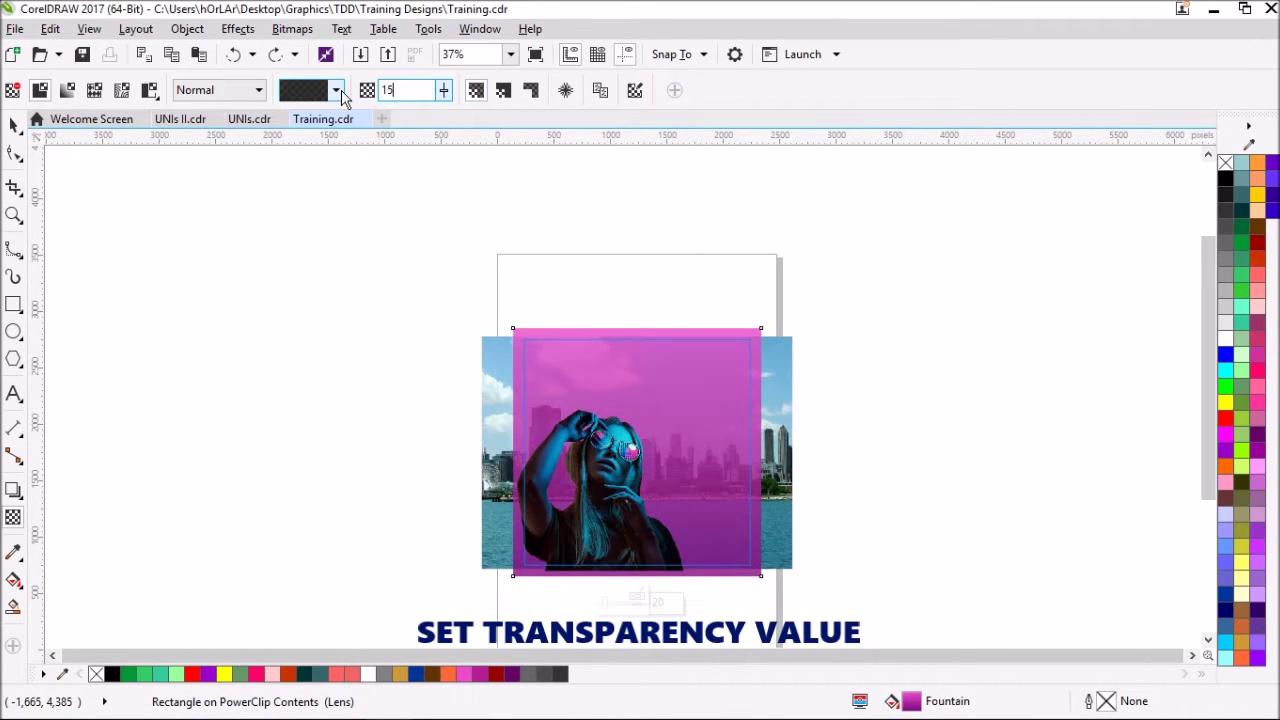
key("Return")
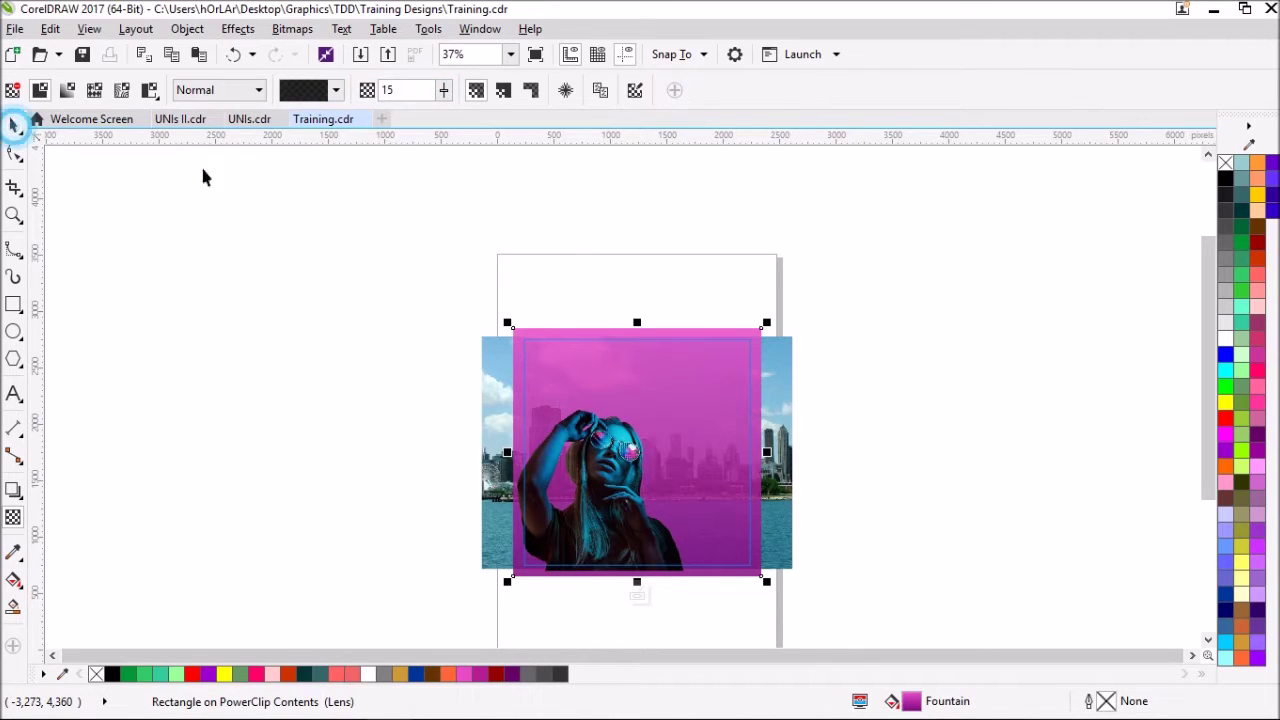
left_click(749, 301)
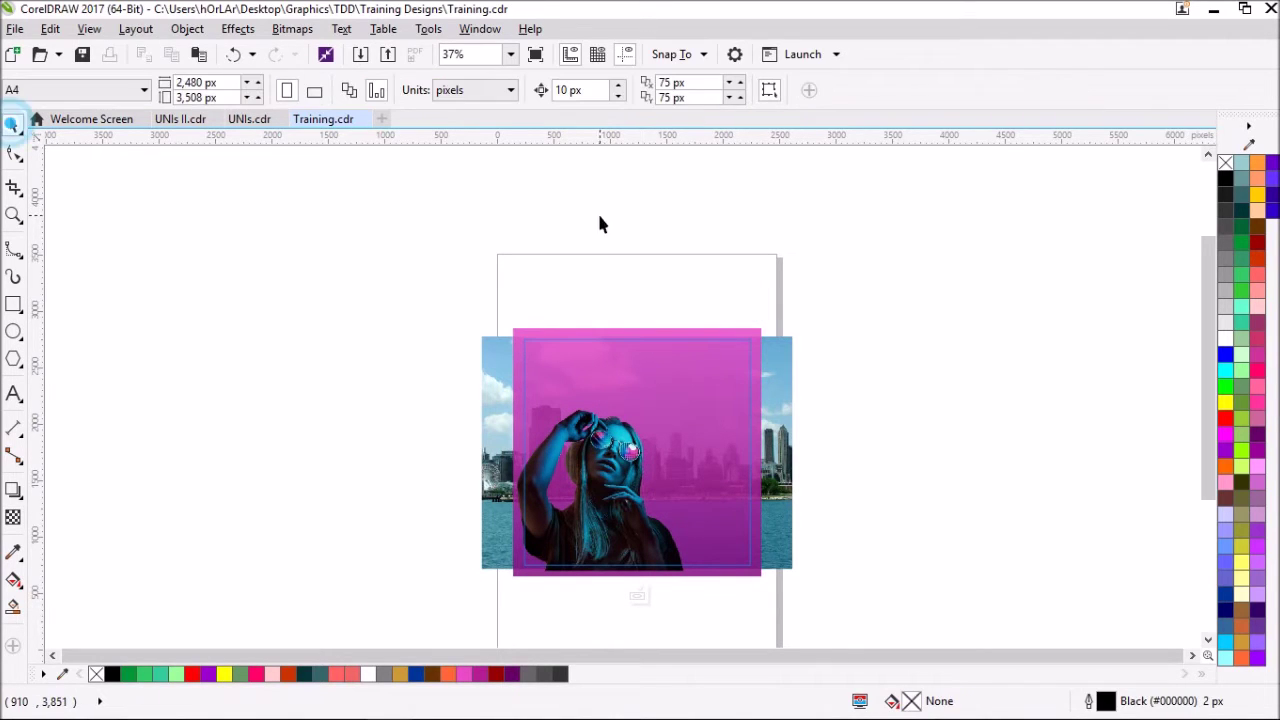
left_click(511, 55)
left_click(497, 74)
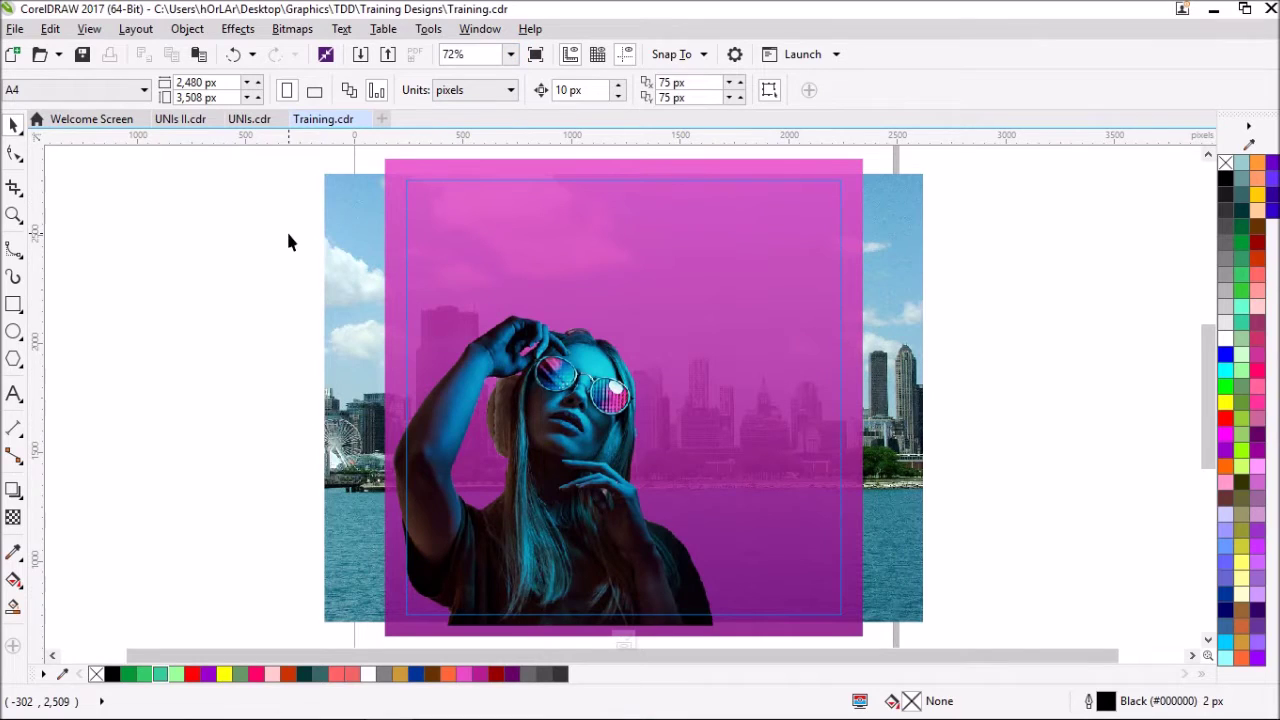
- Add 'NO.1' text near the top right in Times New Roman at 60 pt
left_click(14, 393)
left_click(686, 252)
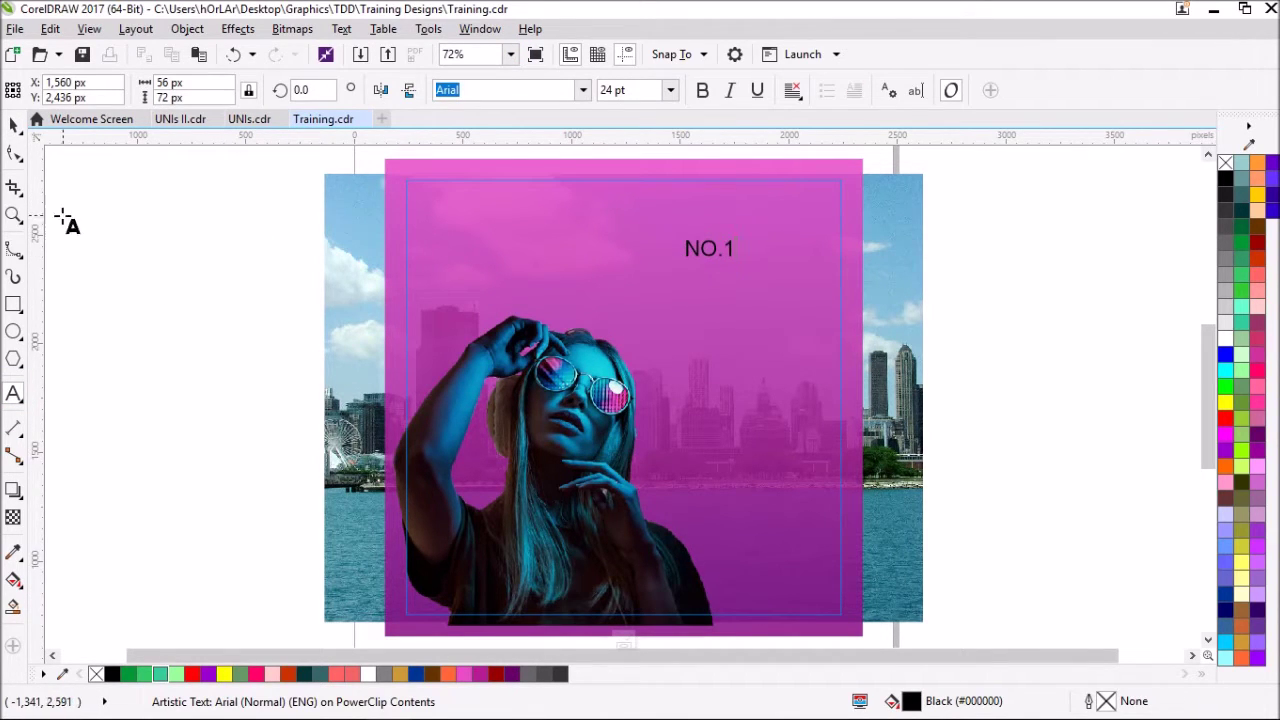
left_click_drag(738, 263, 800, 290)
left_click(583, 90)
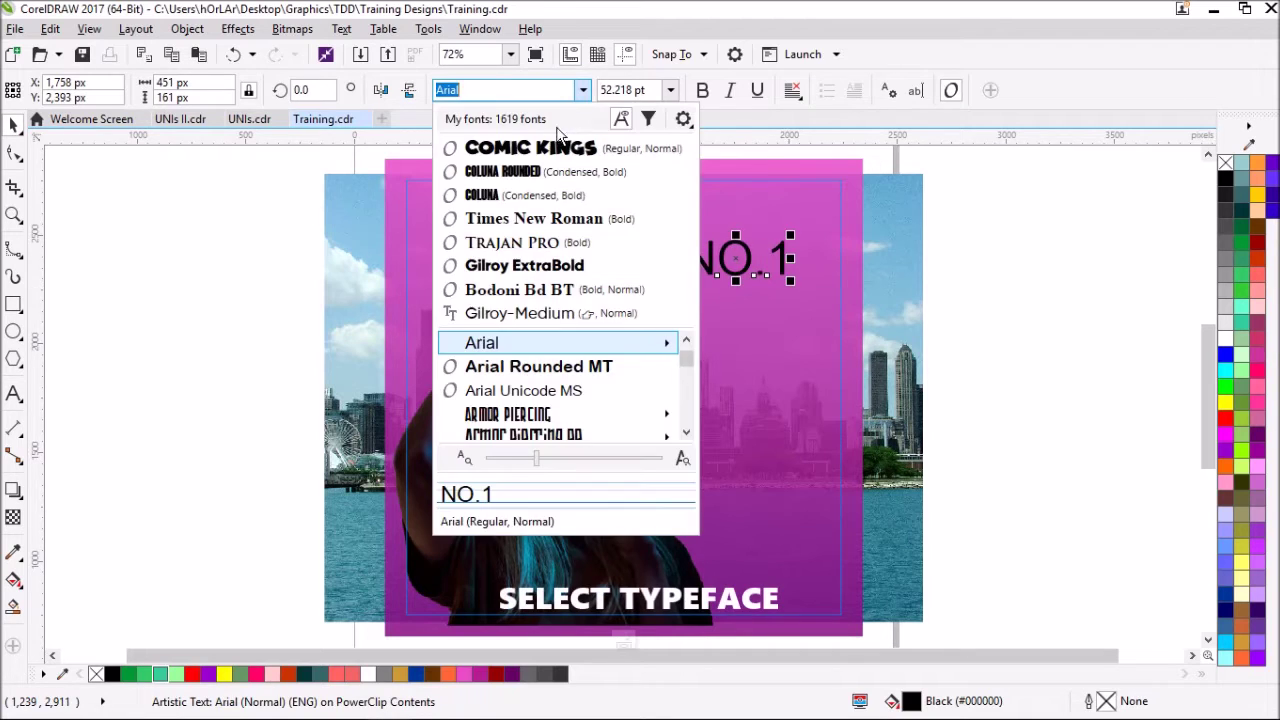
left_click(1225, 325)
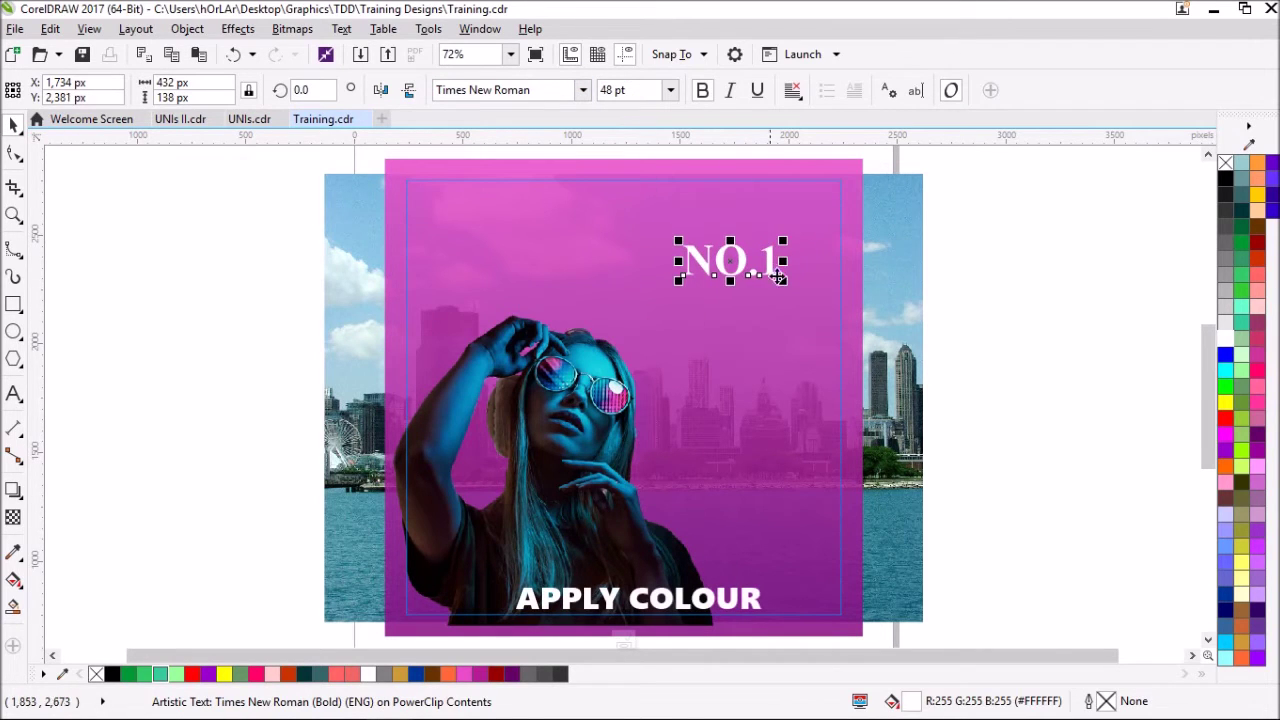
left_click_drag(787, 289, 808, 293)
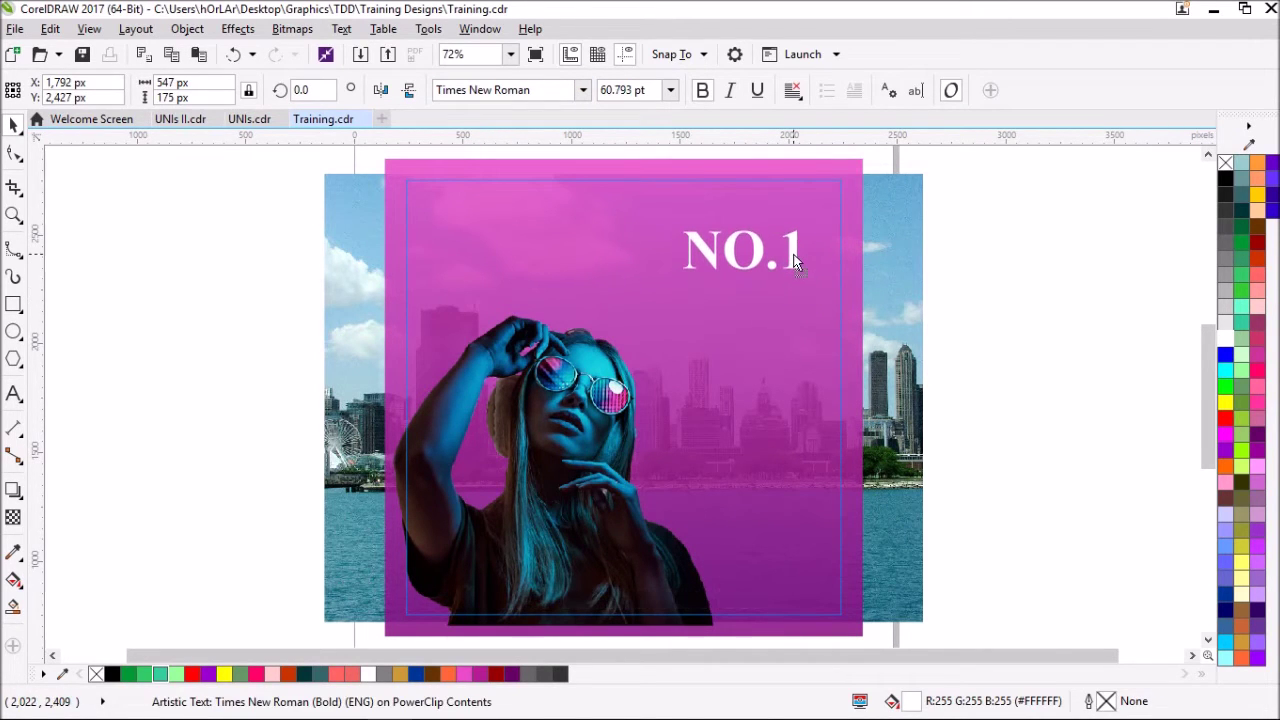
left_click(622, 90)
type("60")
key("Return")
left_click(157, 318)
- Add 'UK BILLBOARD' text in white Gilroy ExtraBold beneath NO.1
key("F8")
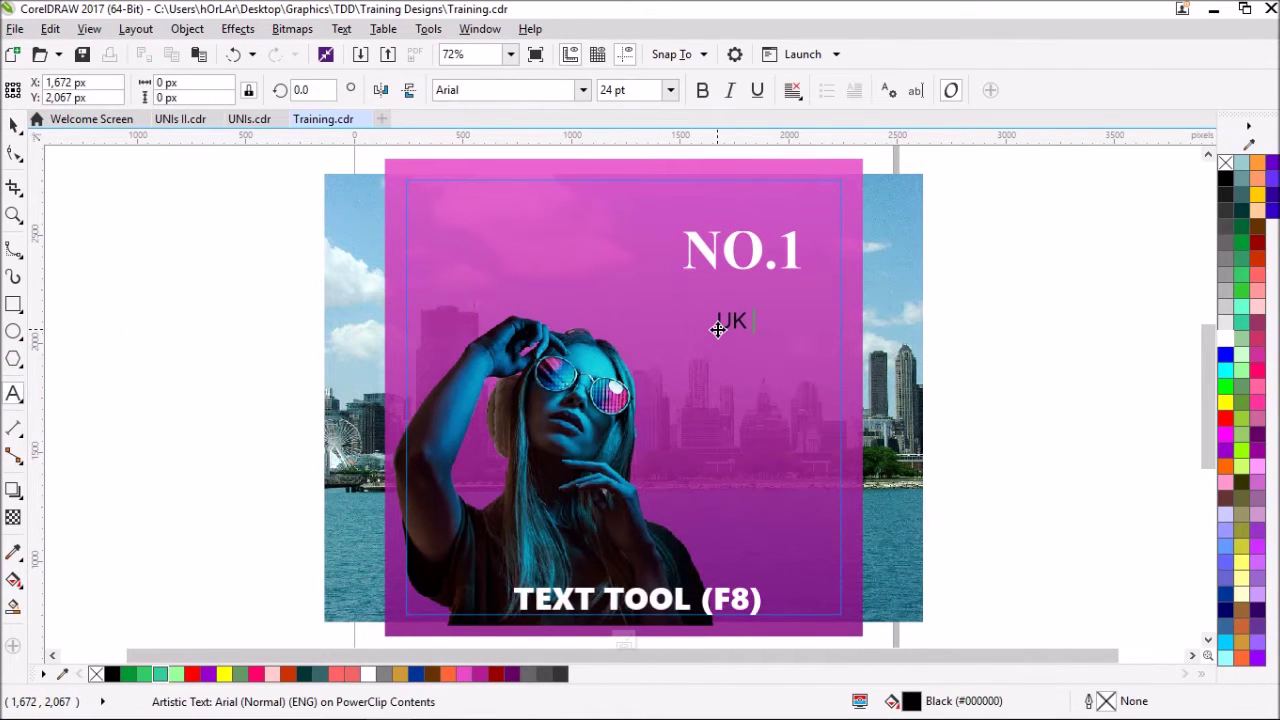
type("OARD")
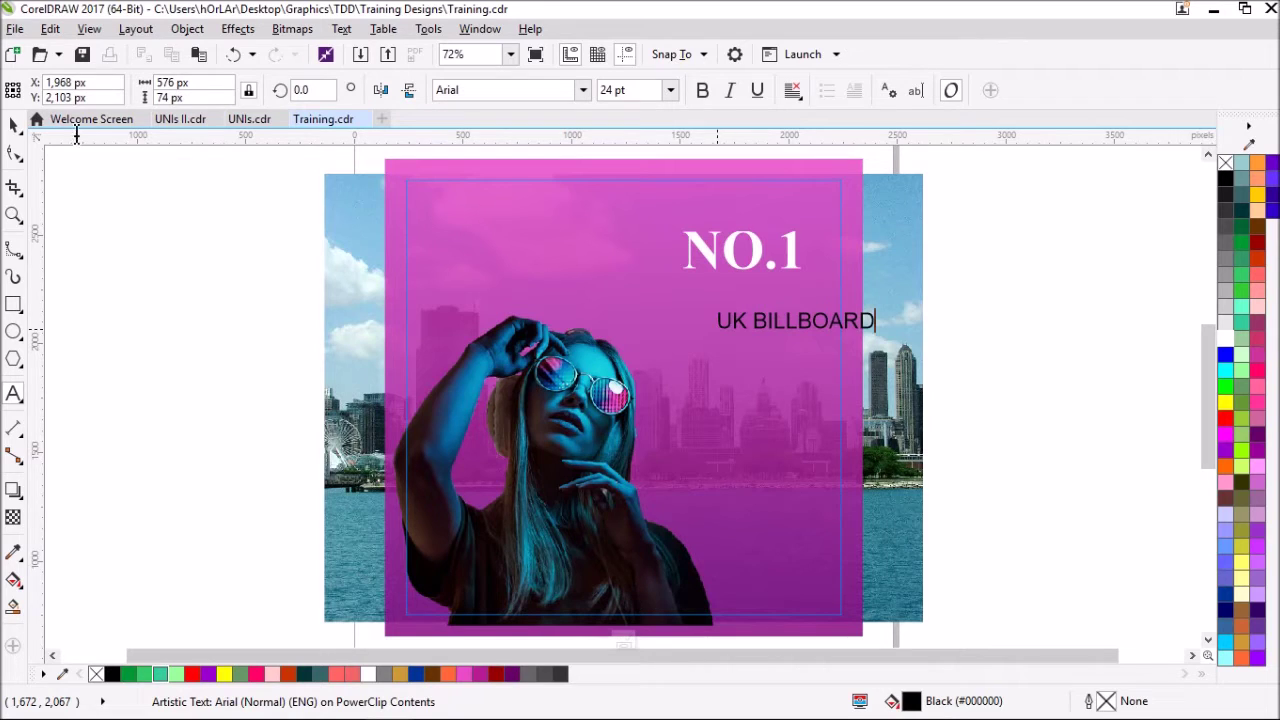
left_click_drag(796, 320, 747, 301)
left_click(500, 90)
left_click(582, 90)
left_click(520, 266)
left_click(1226, 340)
left_click_drag(660, 306, 688, 301)
- Set UK BILLBOARD's width to 540 px to match NO.1
left_click(740, 250)
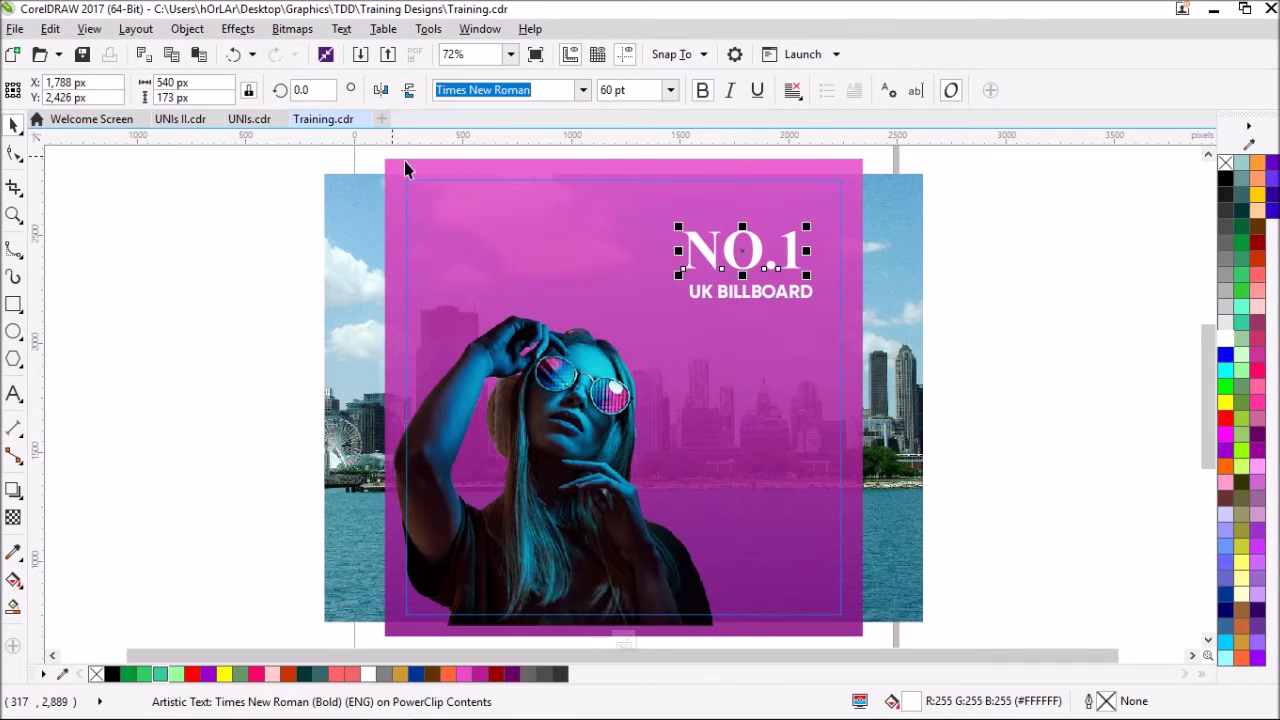
left_click(719, 296)
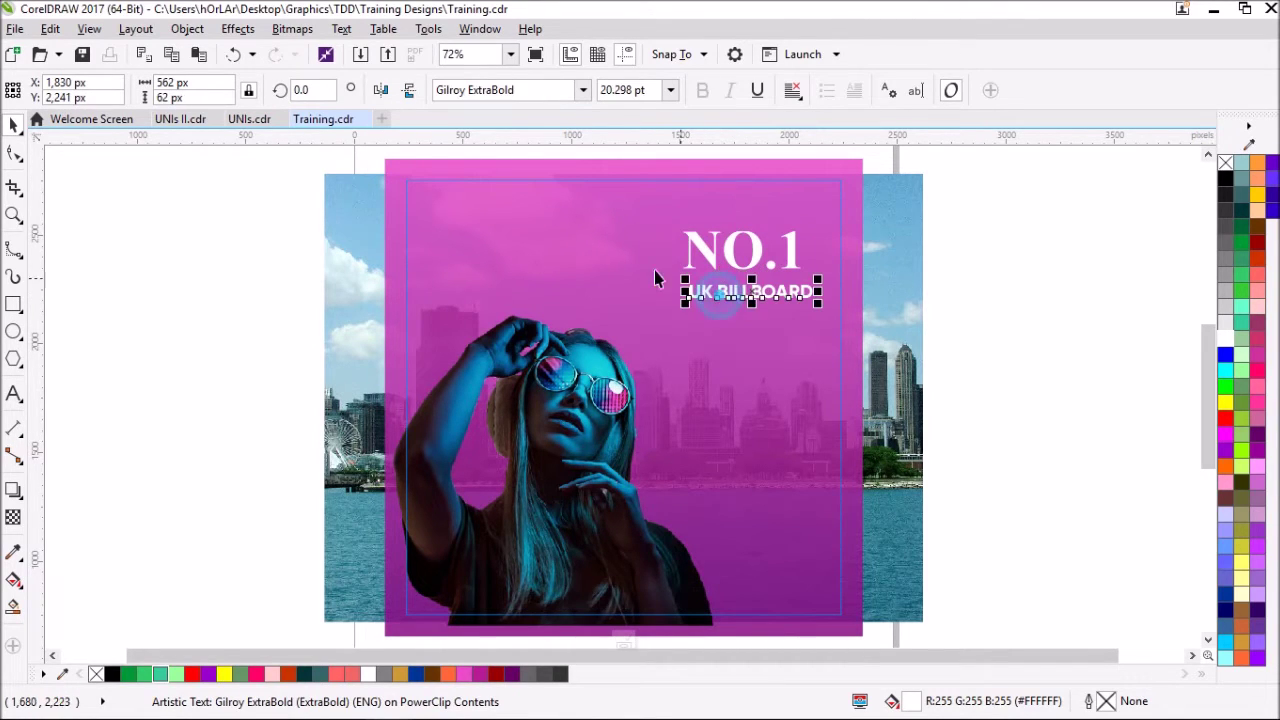
left_click(740, 250)
left_click(172, 82)
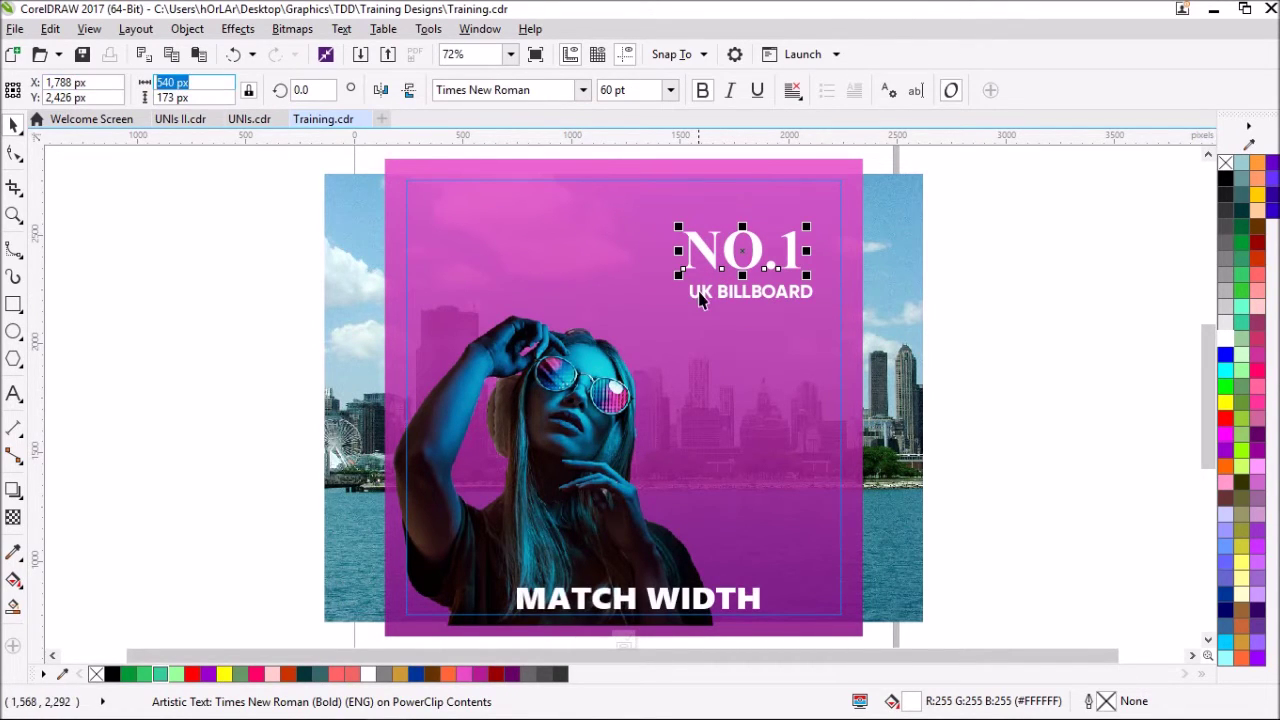
left_click(700, 300)
left_click(180, 83)
key("Return")
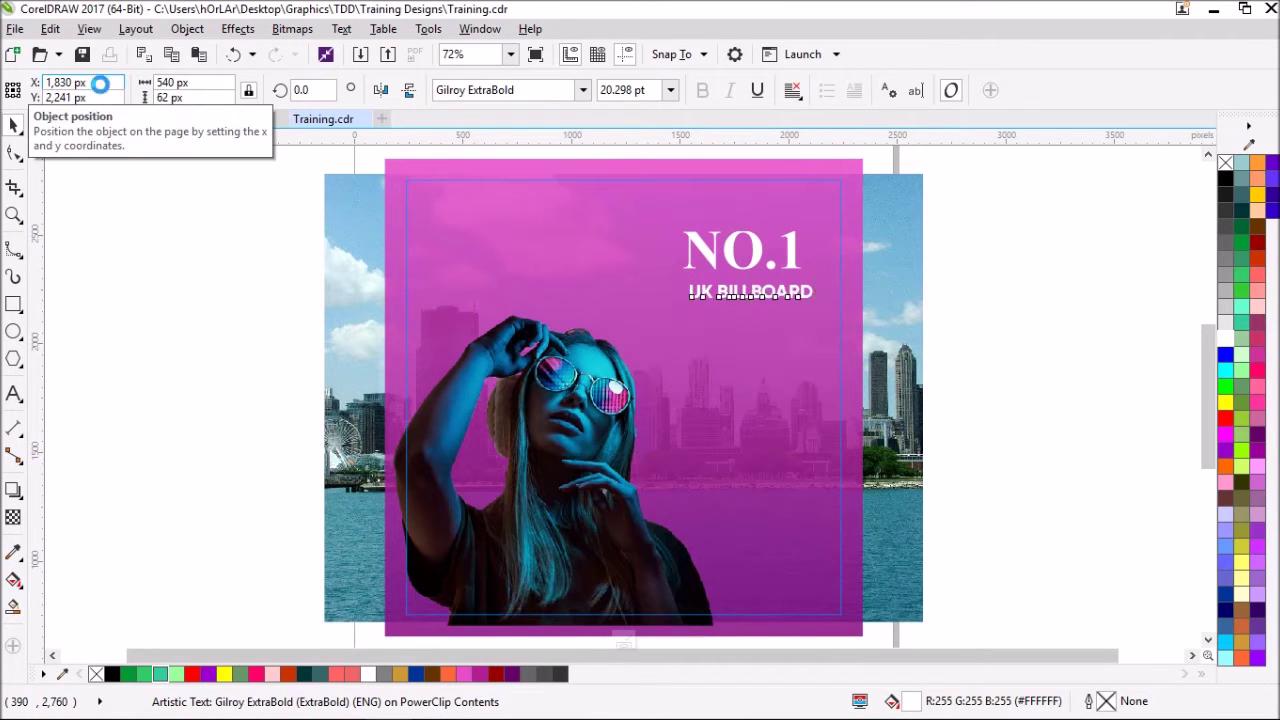
- Centre the two titles and nudge UK BILLBOARD up closer to NO.1
left_click(757, 257, "shift")
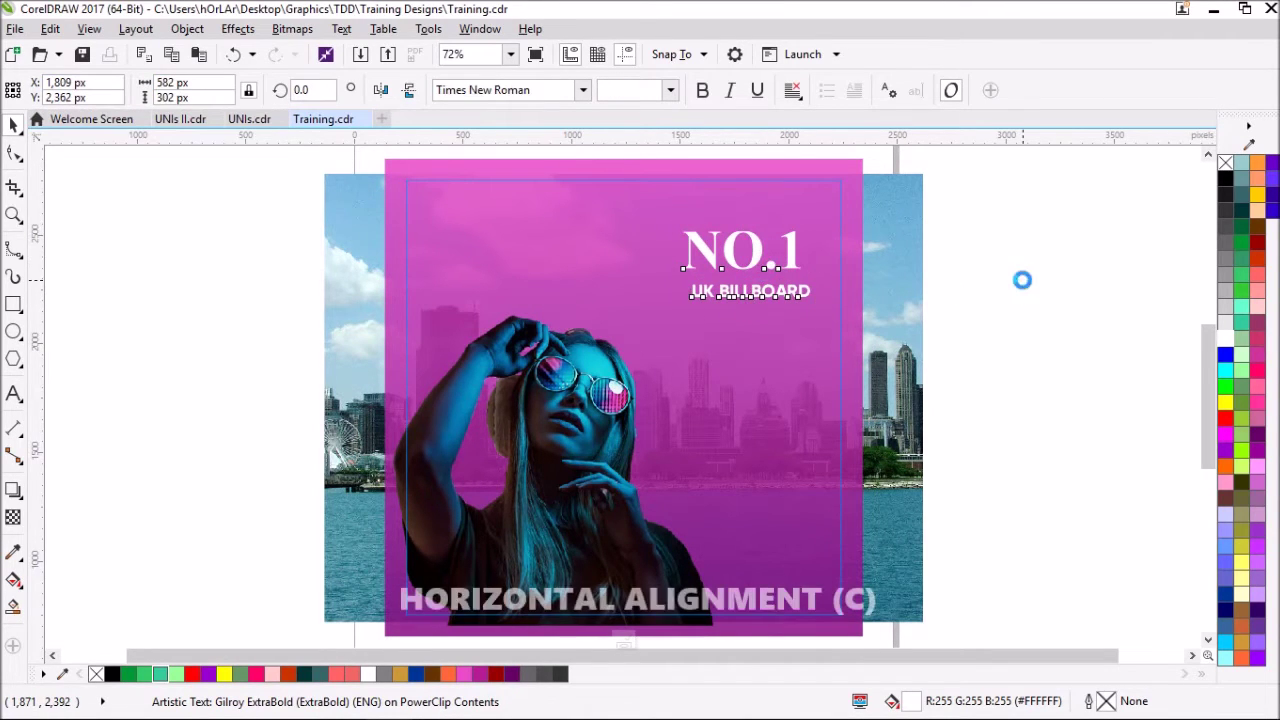
scroll(802, 281, "up", 3)
left_click(789, 329)
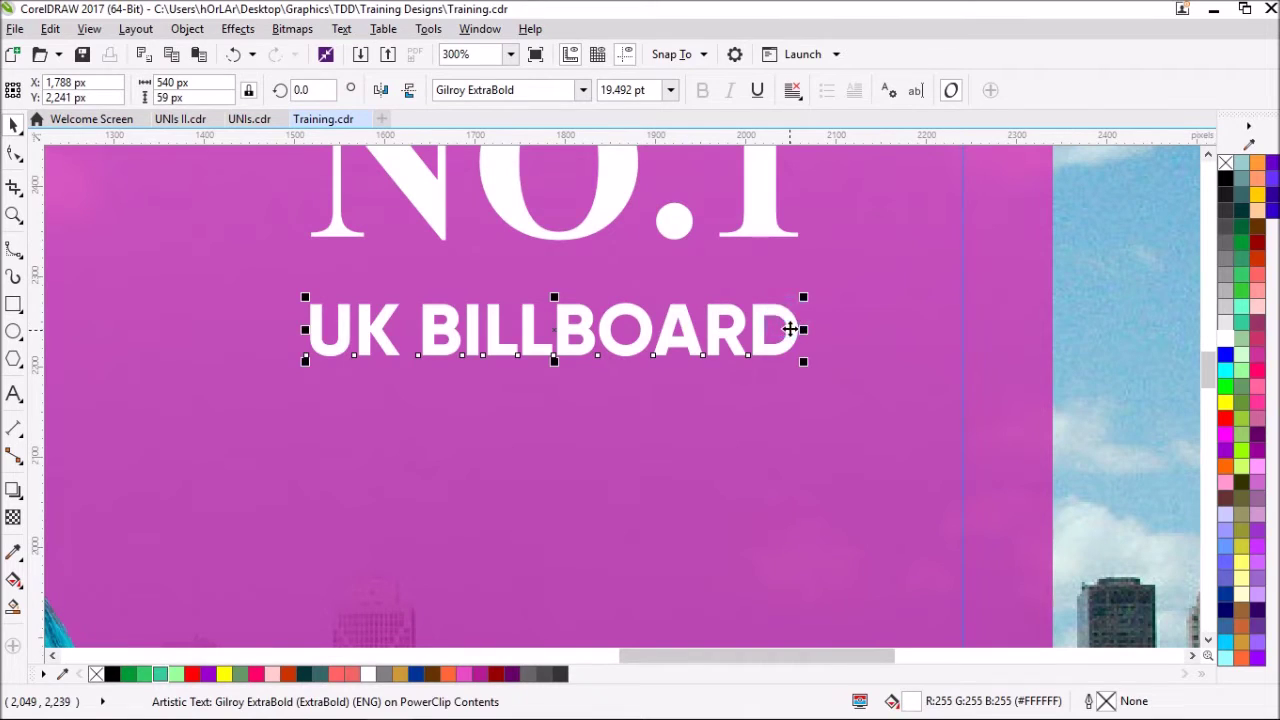
key("Up")
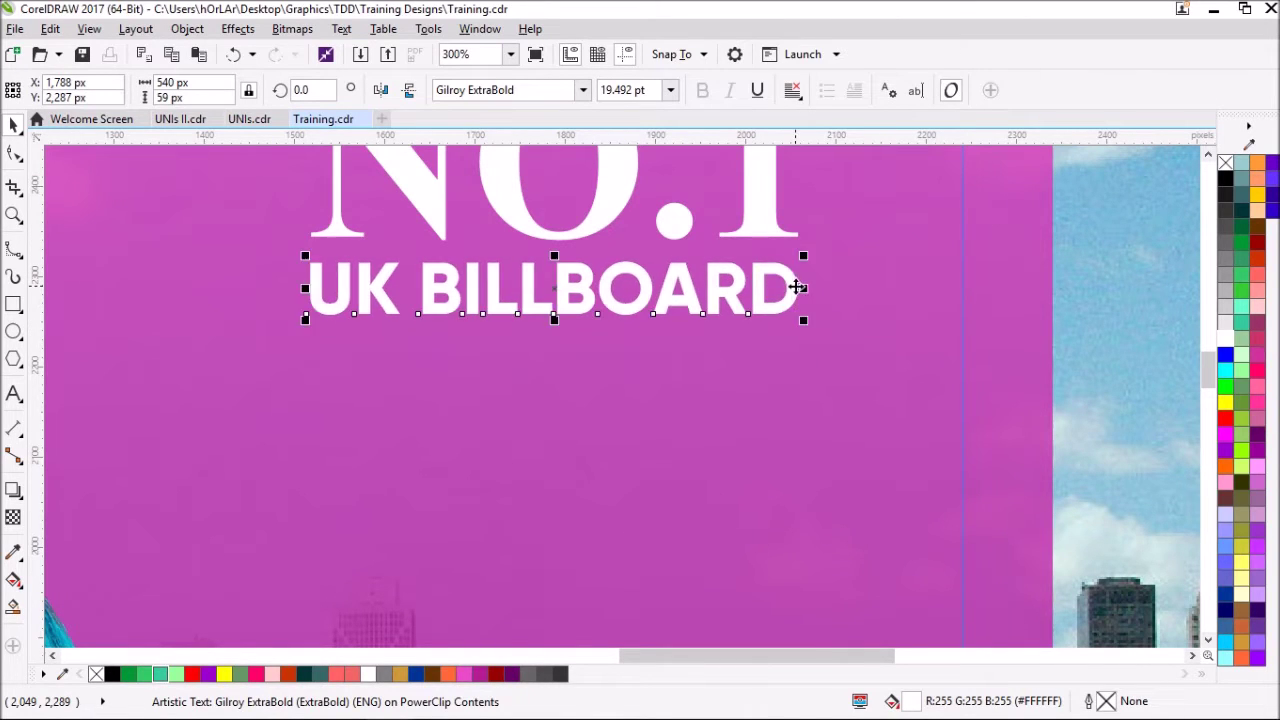
scroll(797, 290, "down", 3)
left_click(129, 285)
left_click(13, 305)
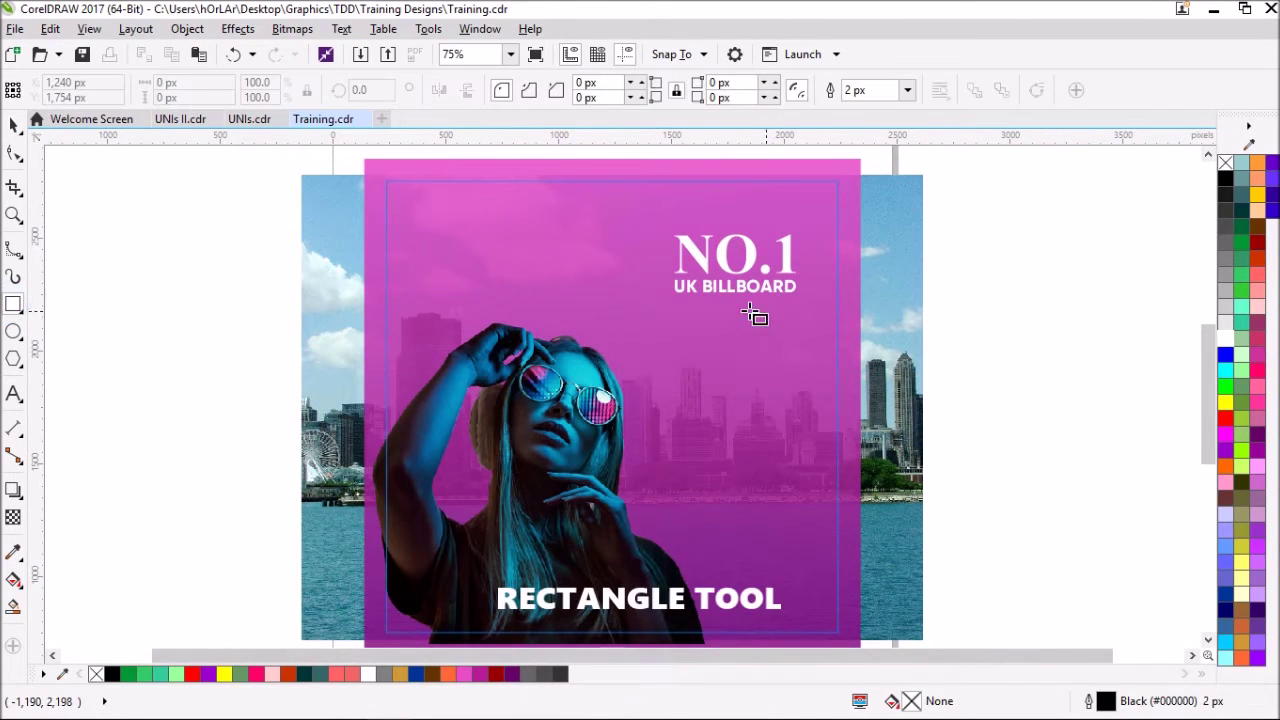
- Draw a 540 px wide box centred under UK BILLBOARD, filled white with no outline
left_click_drag(675, 294, 797, 367)
left_click_drag(723, 327, 723, 334)
left_click(722, 289)
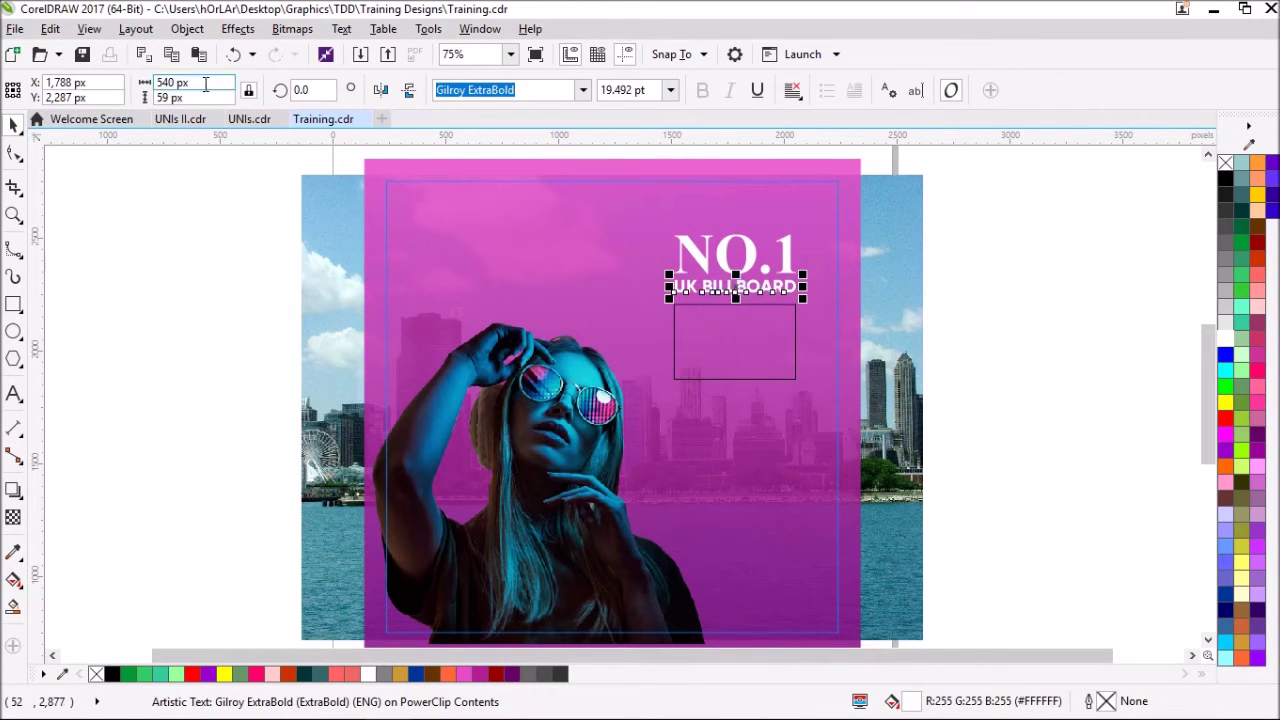
left_click(731, 323)
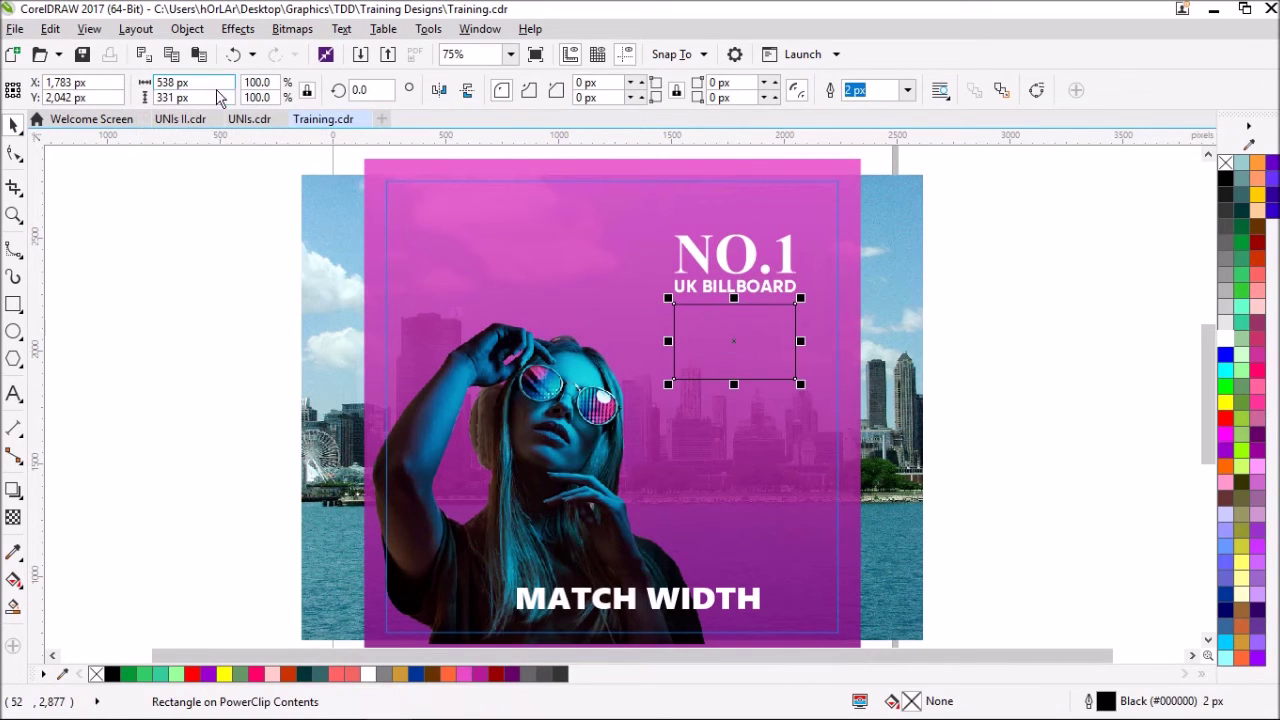
type("540")
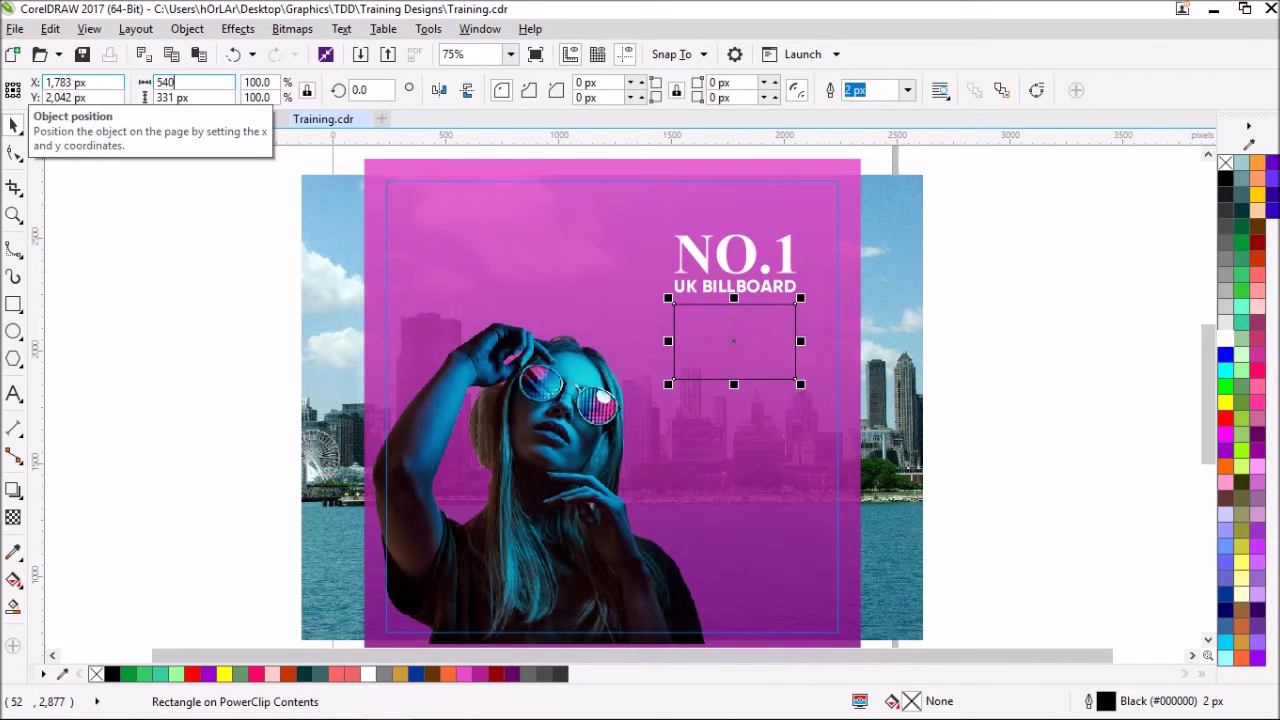
left_click(705, 289, "shift")
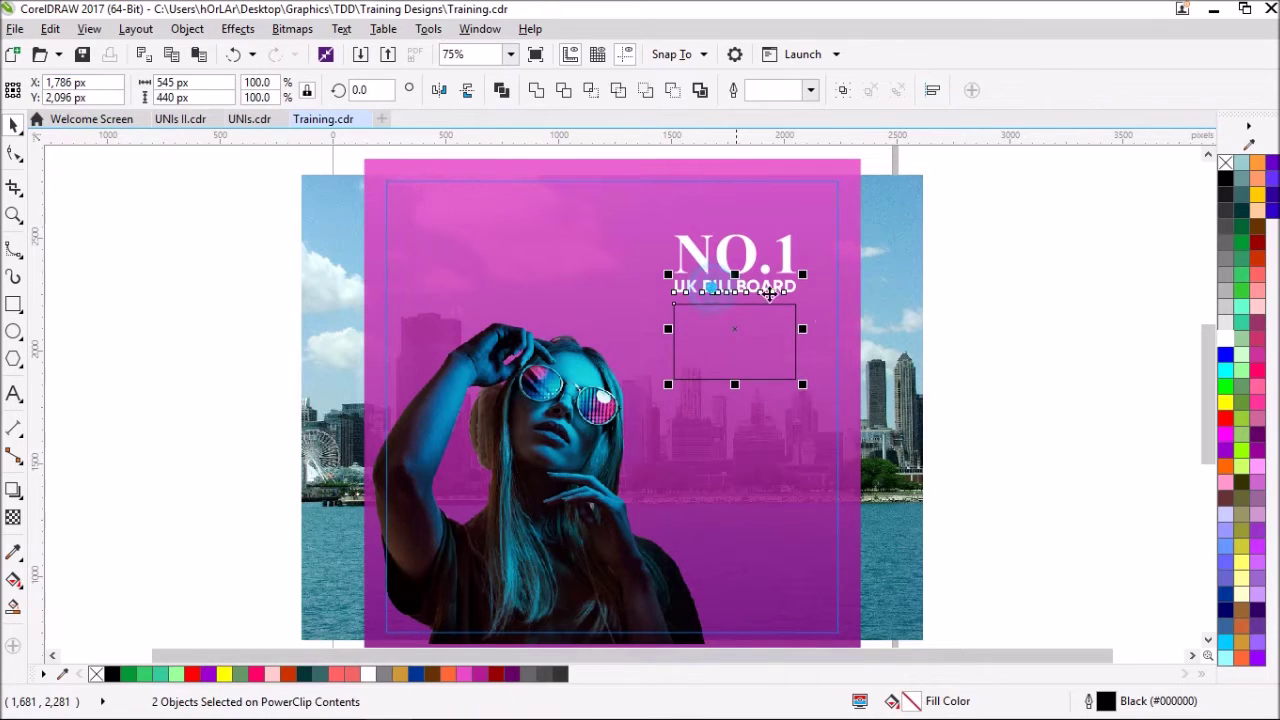
left_click(745, 330)
left_click(1225, 323)
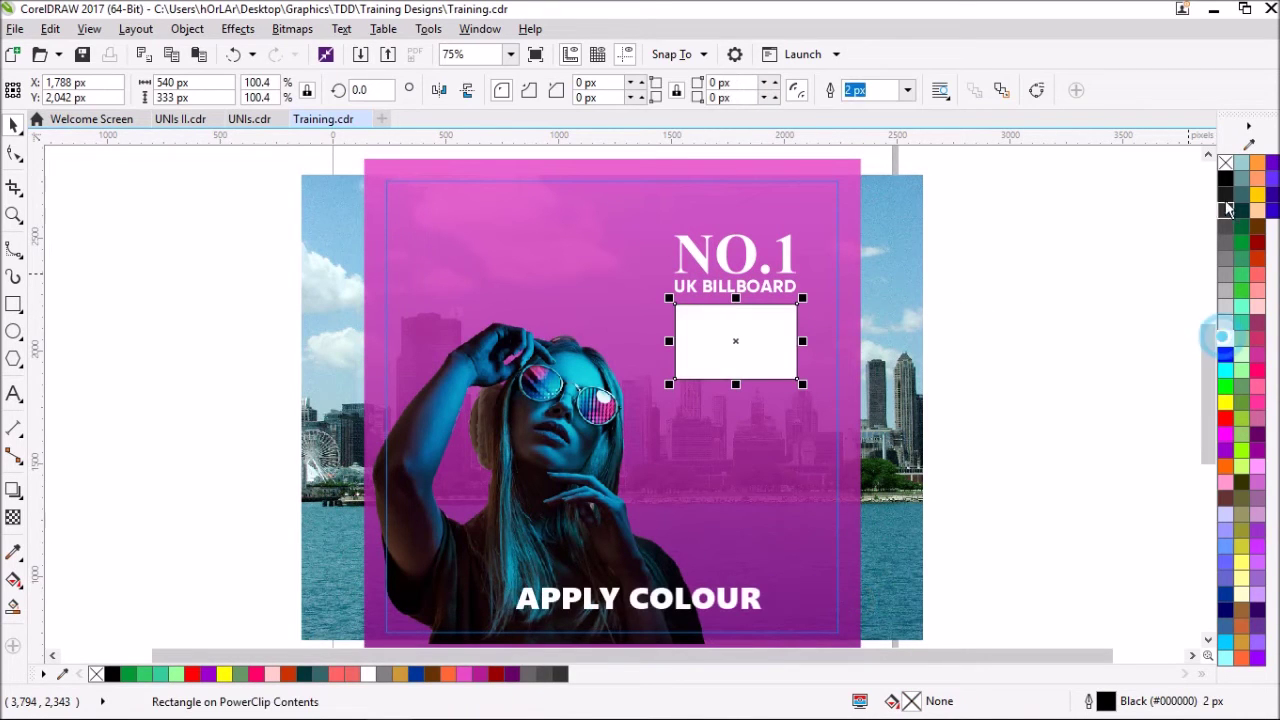
right_click(1225, 173)
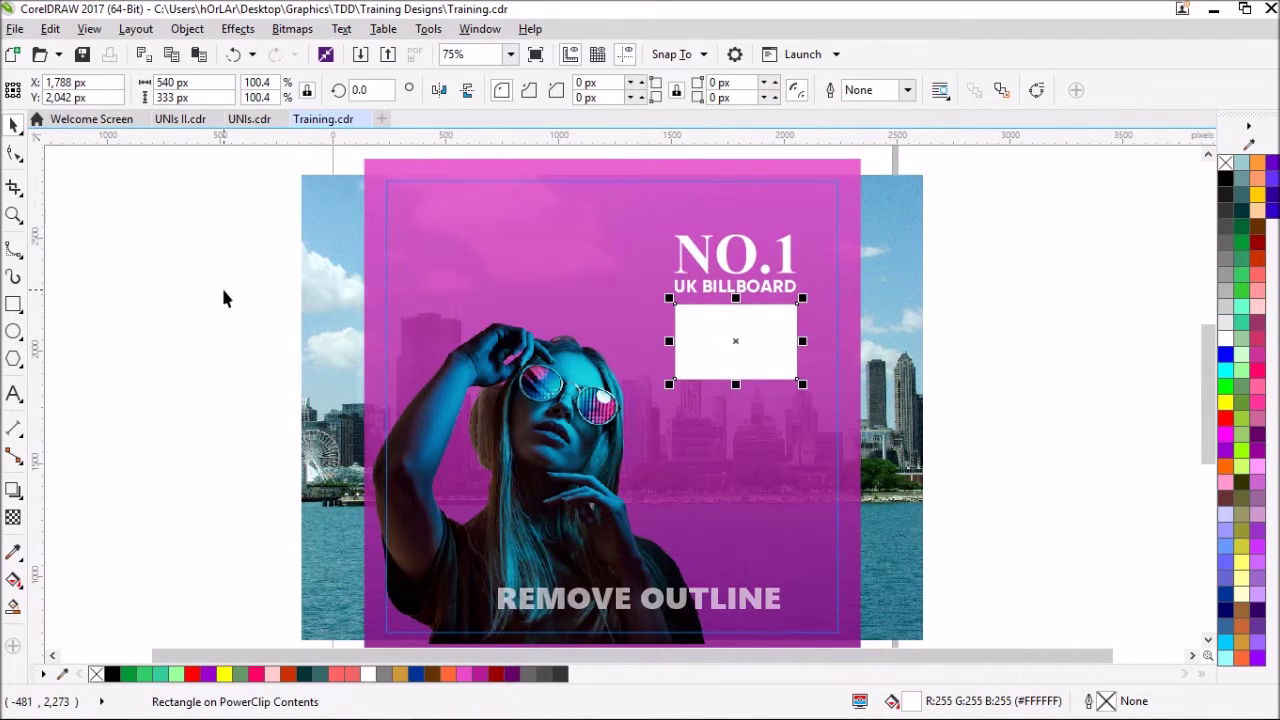
left_click(223, 289)
left_click(14, 393)
- Type AFRO BEATS in the white box, break it apart, and place BEATS below AFRO
left_click(698, 332)
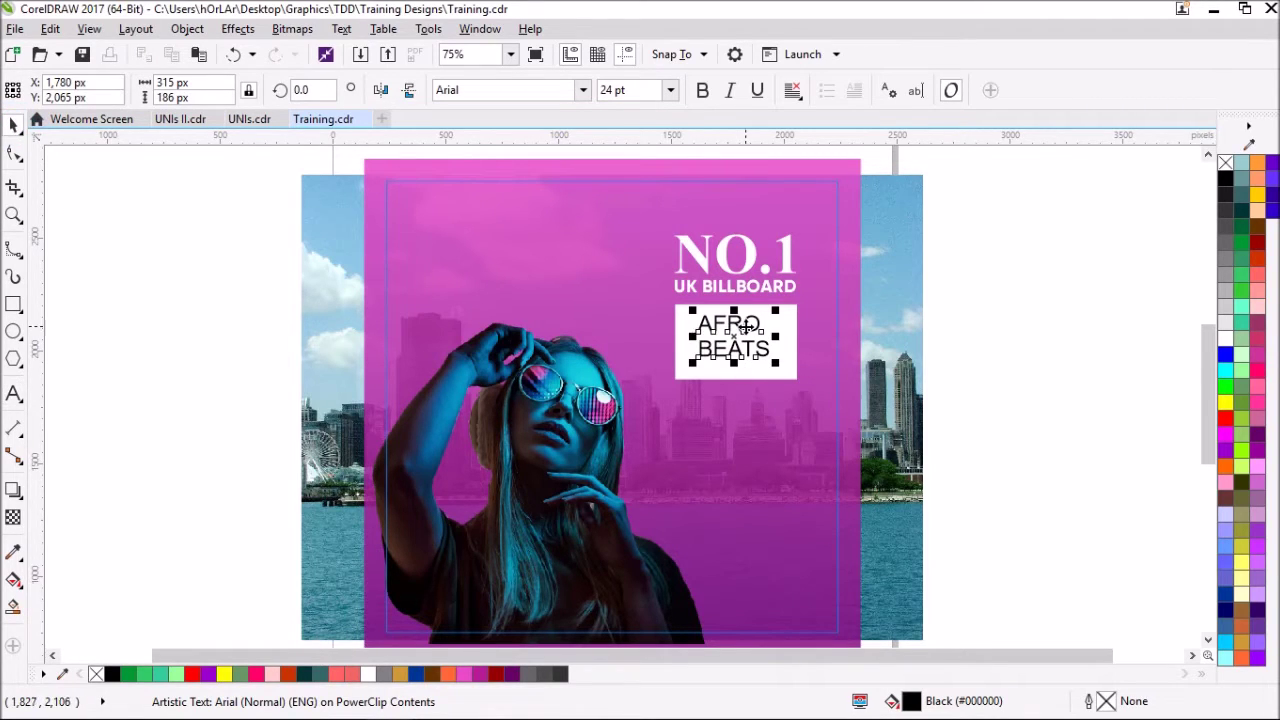
key("ctrl+k")
left_click(698, 356, "shift")
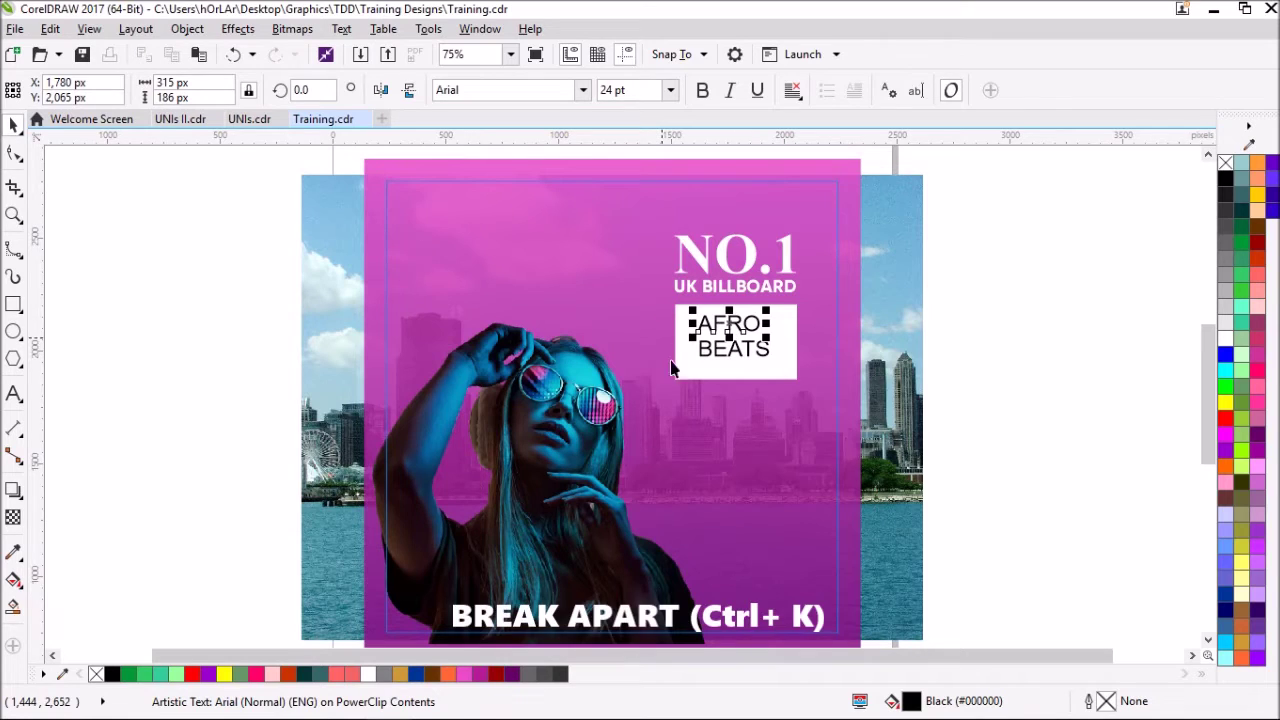
left_click(698, 358)
left_click(705, 350)
key("F8")
left_click(14, 124)
left_click_drag(735, 358, 722, 367)
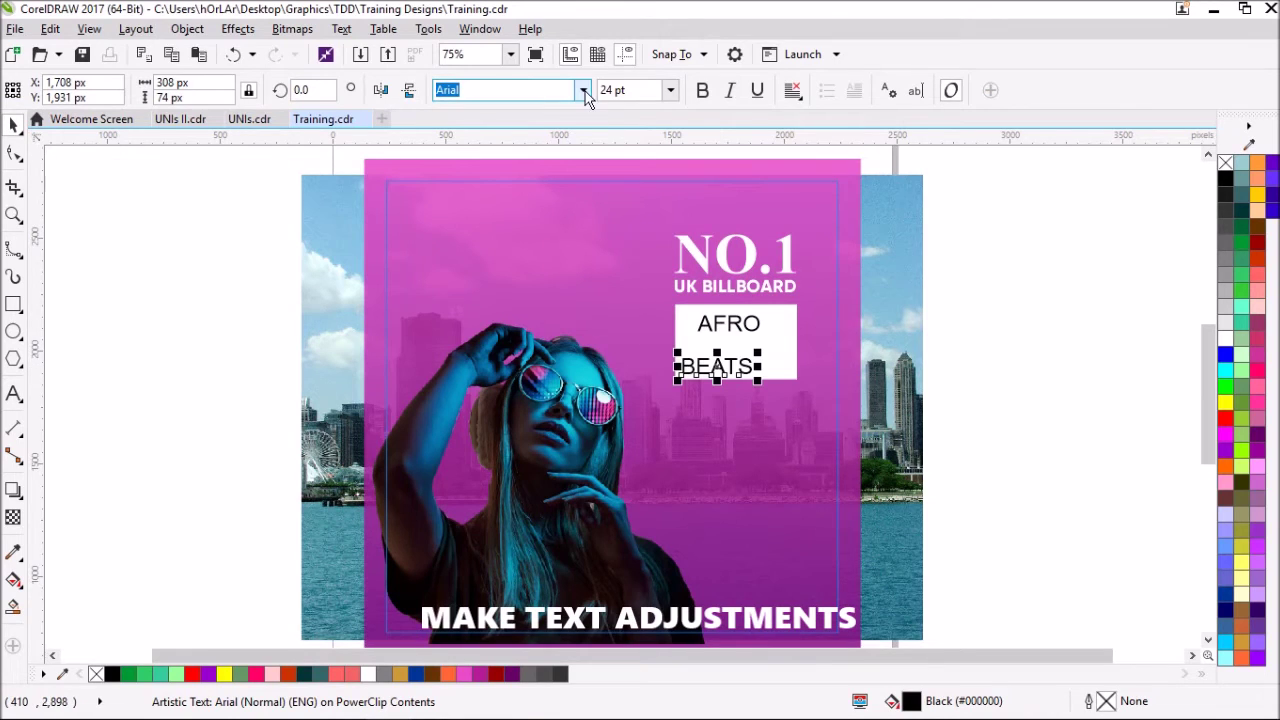
- Set BEATS in Gilroy ExtraBold and AFRO in Comic Kings, enlarging AFRO to about 140%
left_click(583, 90)
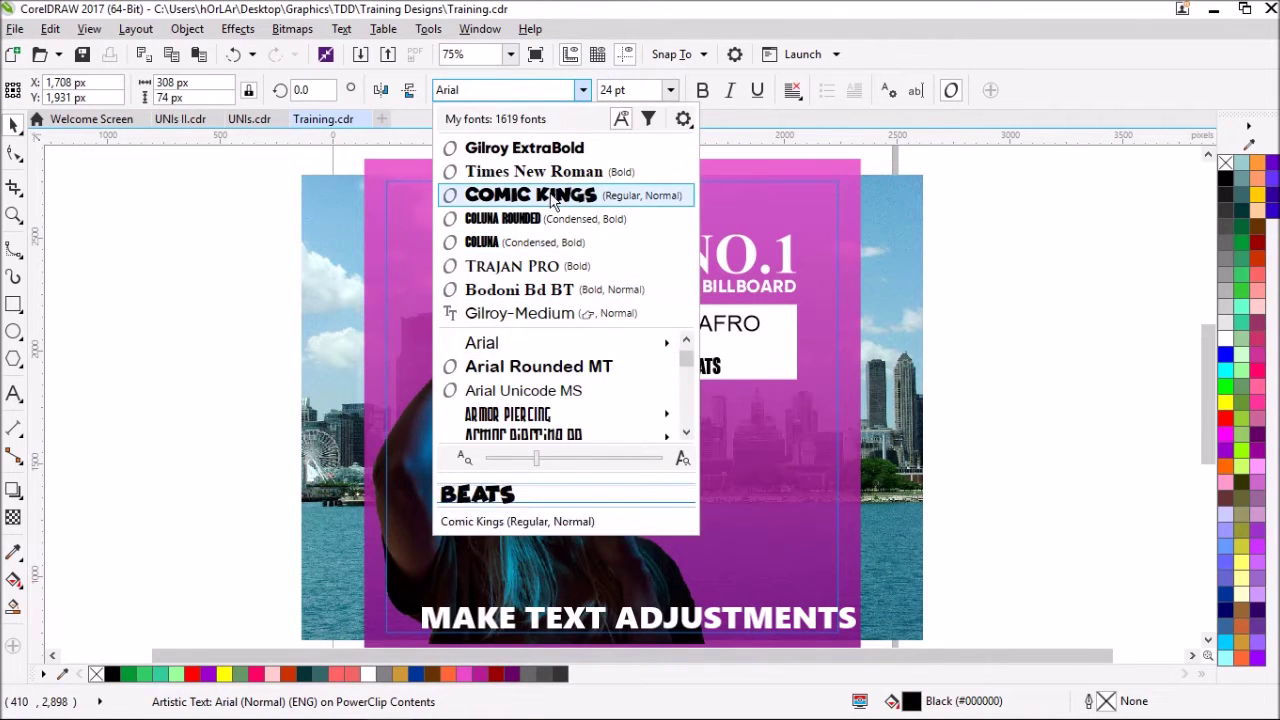
left_click(583, 149)
left_click_drag(752, 350, 791, 343)
left_click(735, 323)
left_click(580, 90)
left_click(580, 90)
left_click(520, 195)
left_click_drag(770, 340, 802, 366)
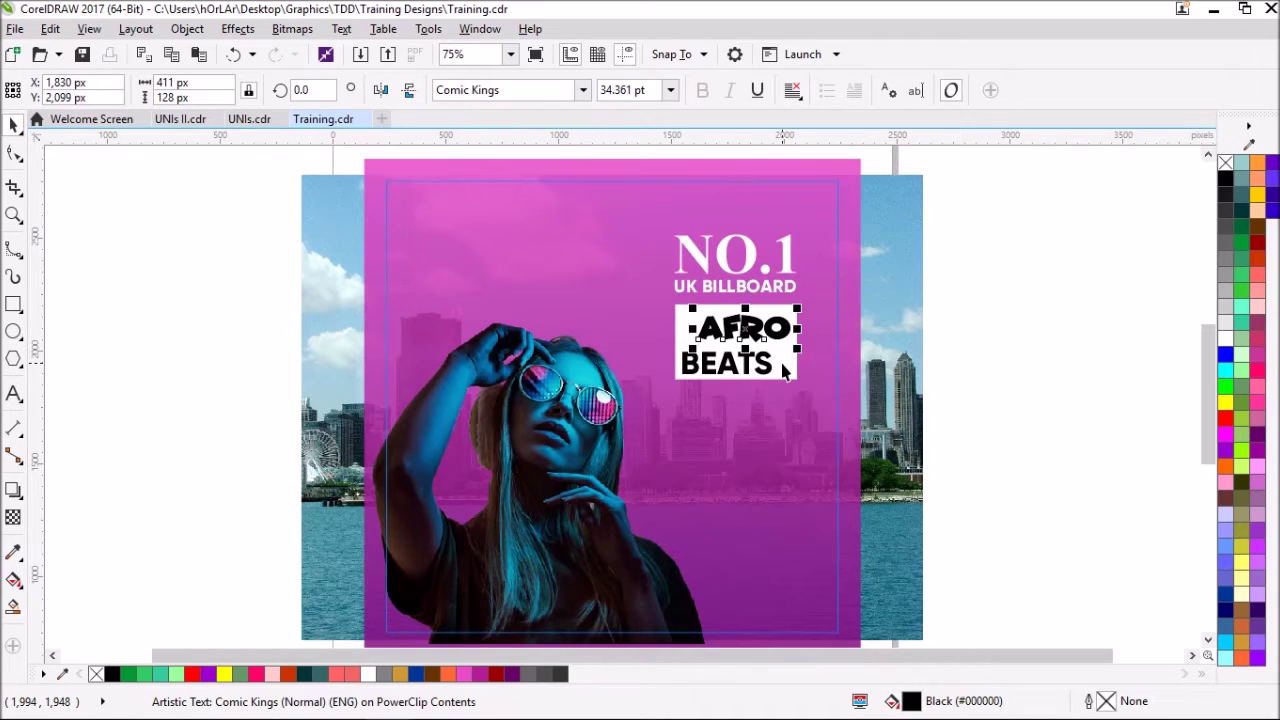
- Enlarge AFRO further and centre BEATS horizontally under AFRO
left_click(785, 375)
left_click(828, 346)
scroll(770, 392, "up", 3)
left_click(770, 392)
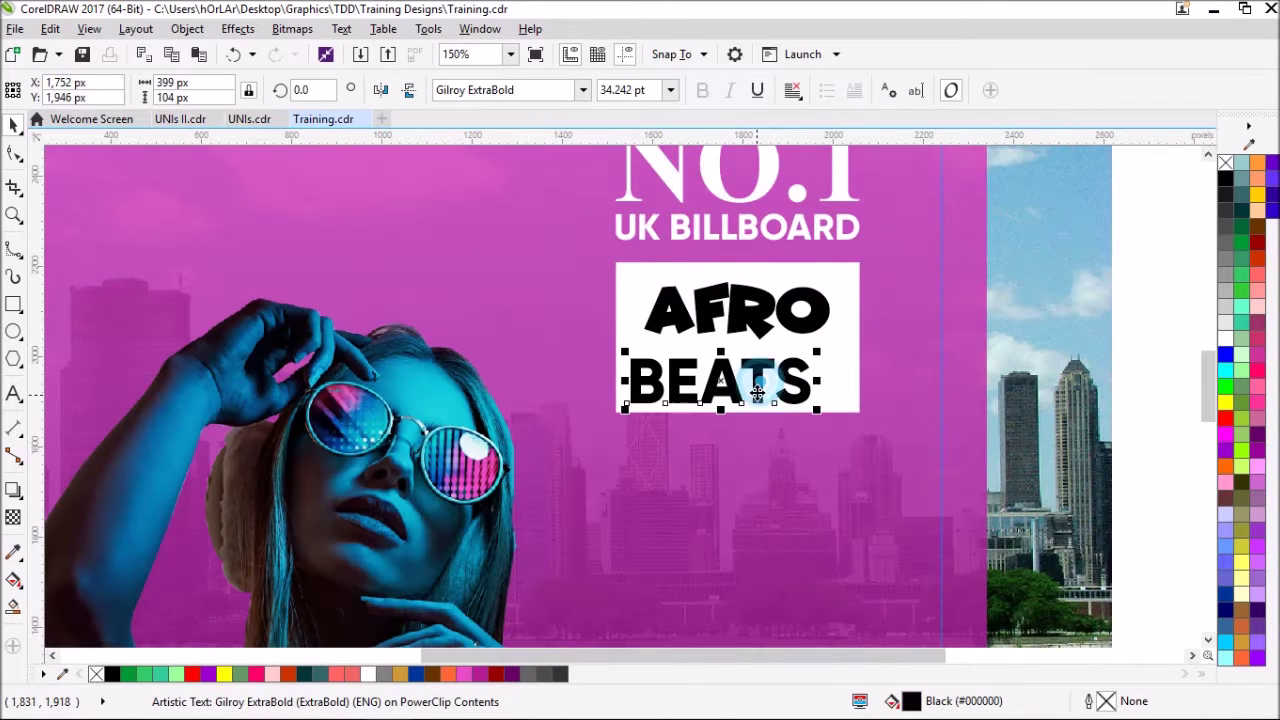
left_click(848, 360)
left_click(894, 365)
left_click(814, 380)
left_click(815, 310)
left_click(815, 310)
mouse_move(836, 346)
left_mouse_down()
mouse_move(849, 370)
mouse_move(853, 340)
left_mouse_up()
left_click(810, 377)
left_click(826, 285, "shift")
key("c")
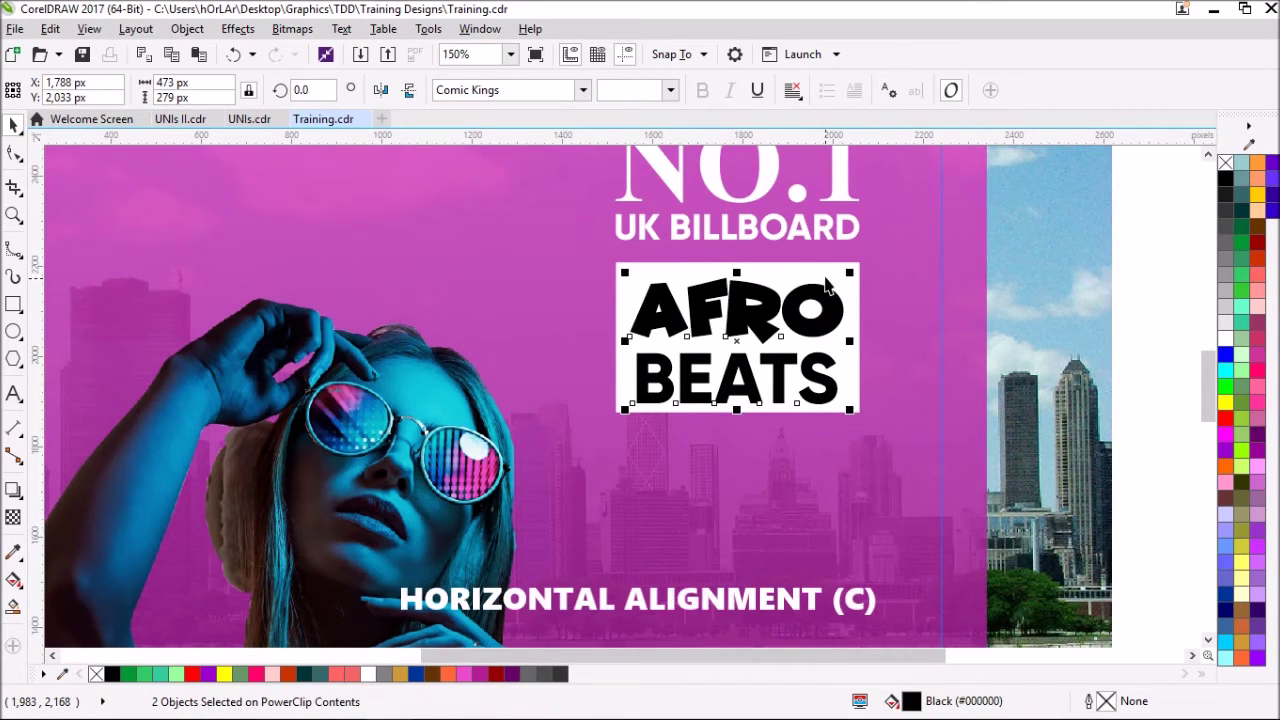
- Group AFRO and BEATS and centre the group vertically in the white box
left_click(894, 323, "shift")
left_click(826, 393)
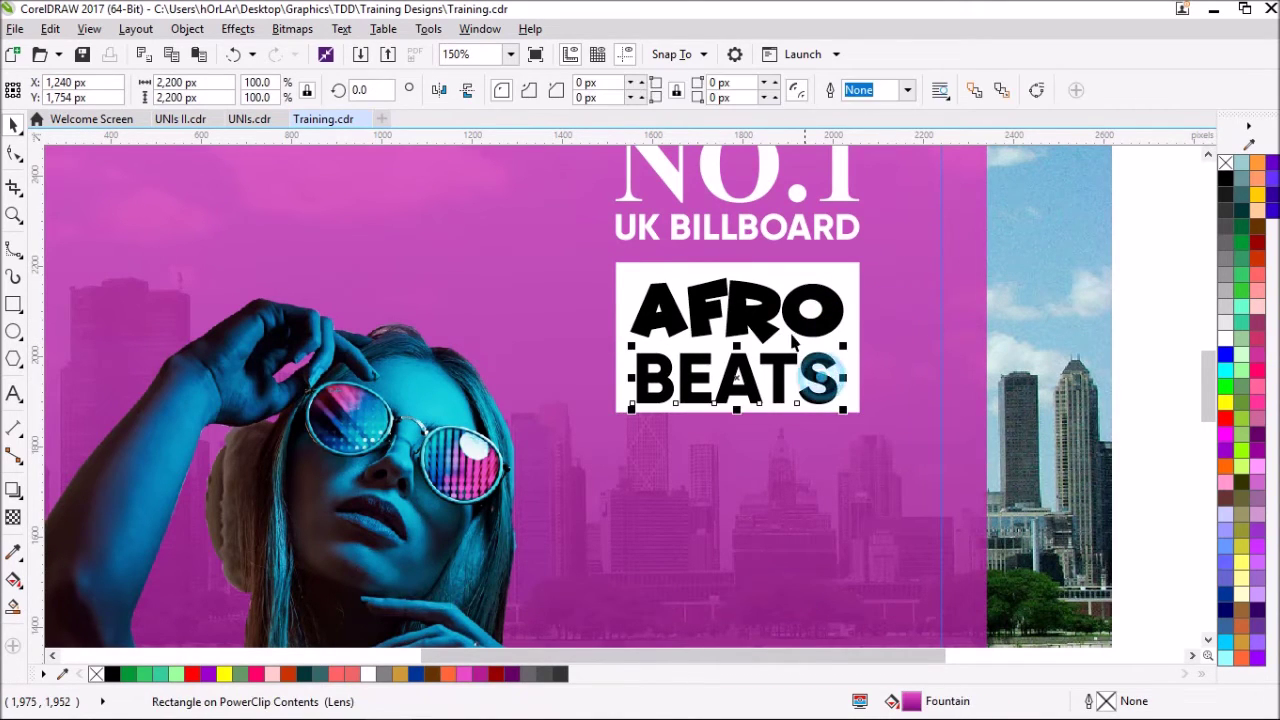
left_click(733, 335)
left_click(736, 322, "shift")
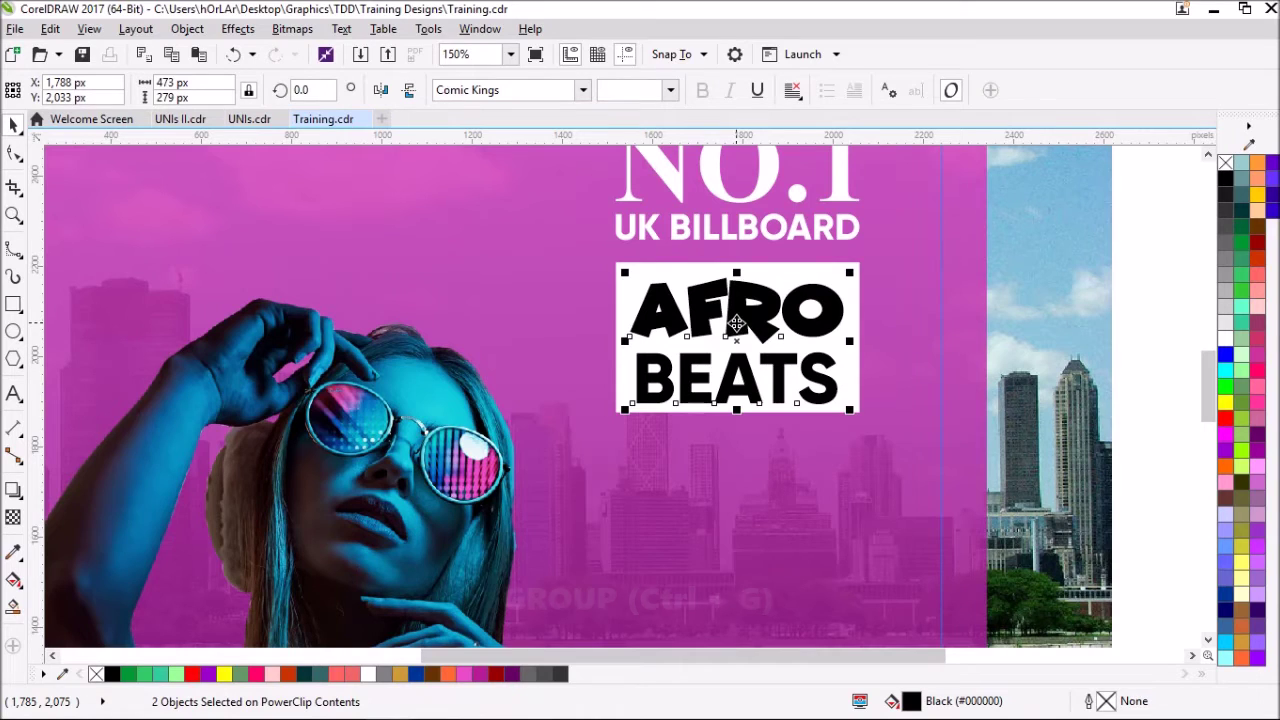
key("ctrl+g")
left_click(795, 275, "shift")
key("e")
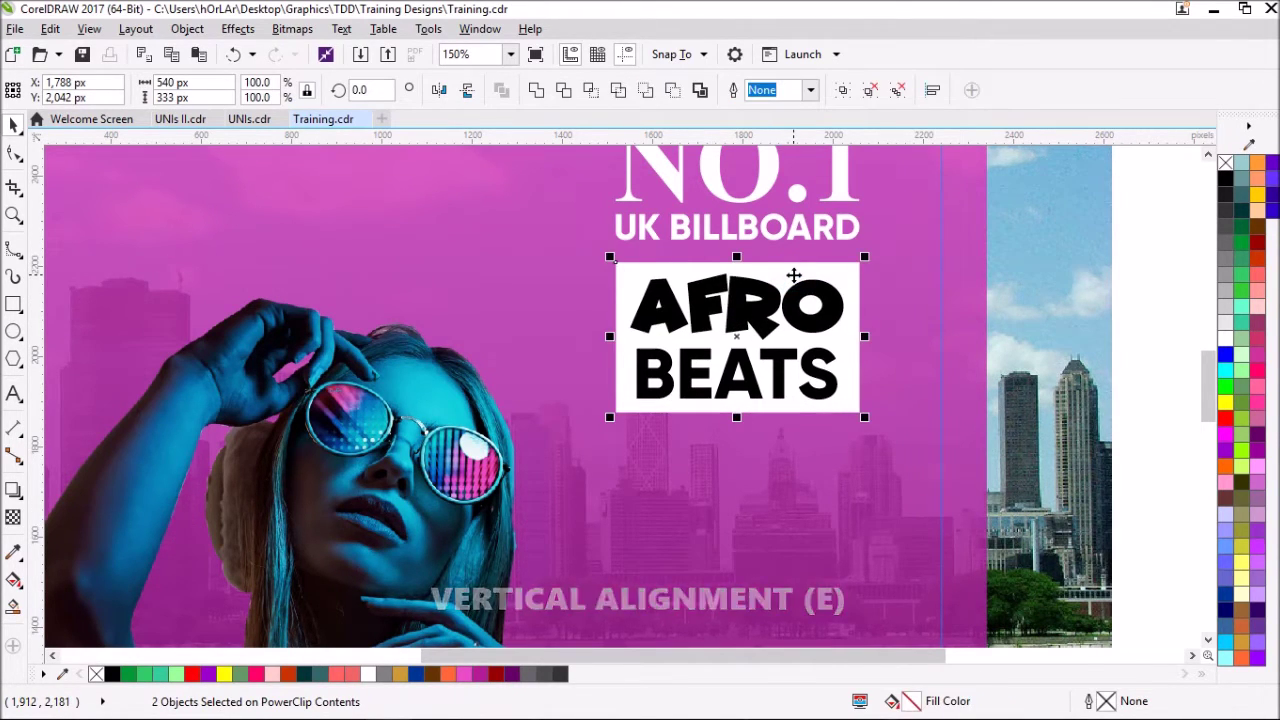
scroll(795, 275, "down", 1)
left_click(957, 308)
left_click(14, 393)
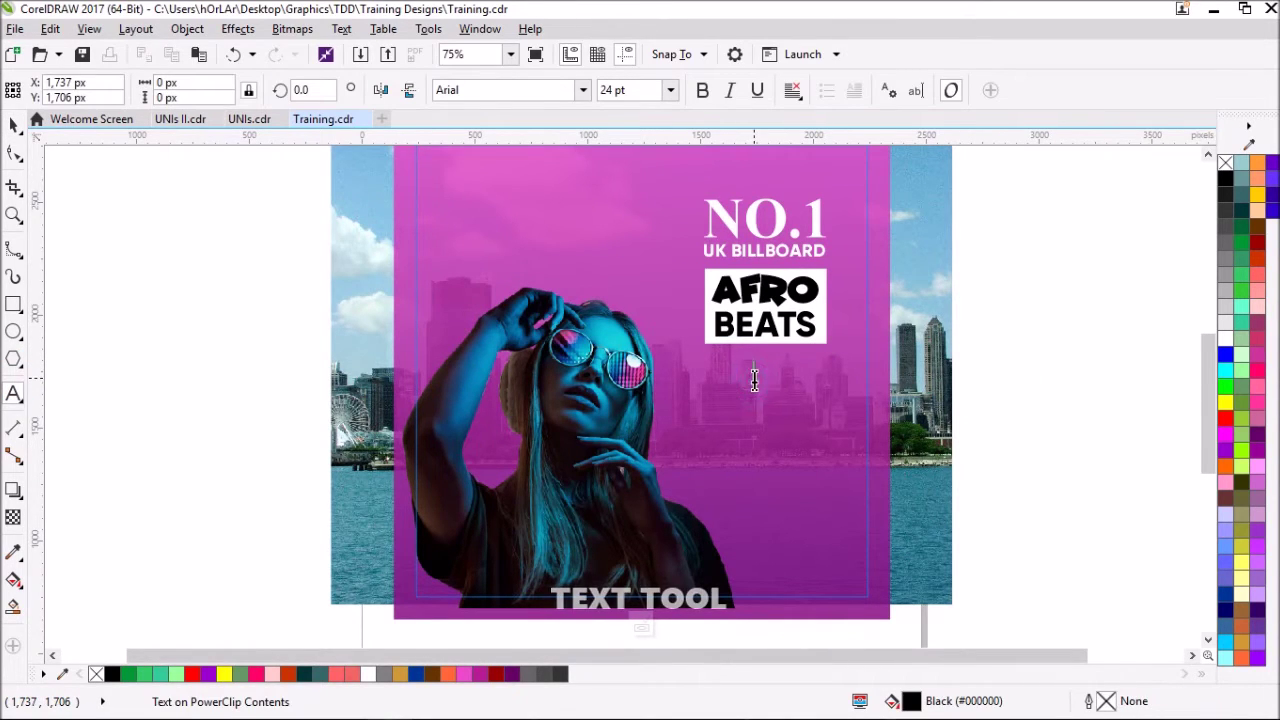
- Add a large '8' of about 71 pt below the white box
left_click(754, 379)
type("8")
scroll(790, 345, "up", 2)
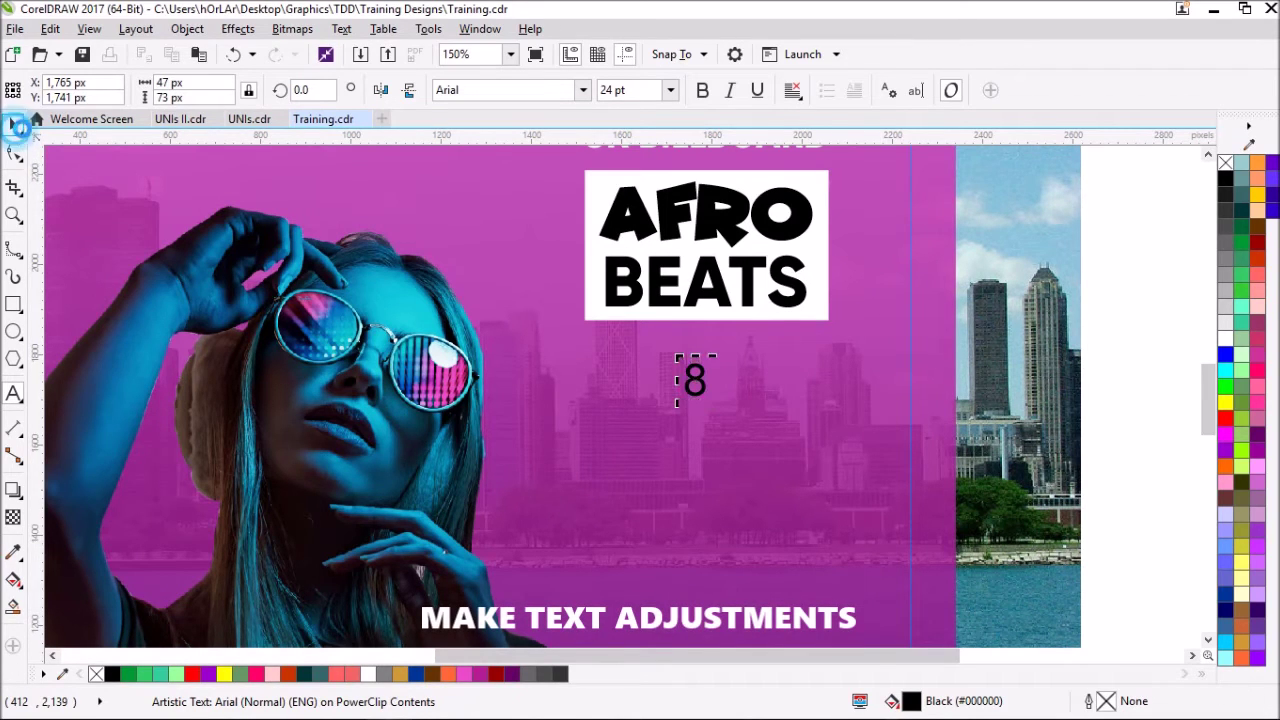
left_click_drag(679, 404, 640, 468)
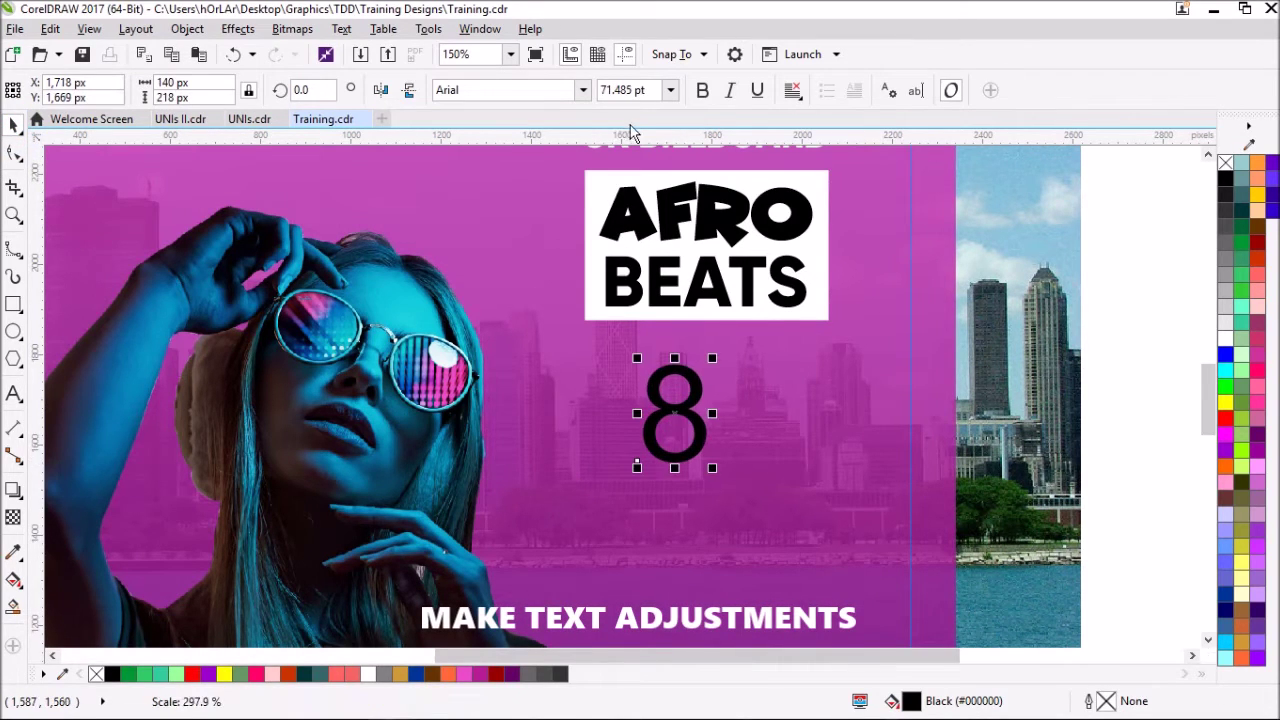
- Set the 8 in Times New Roman and make it white
left_click(583, 90)
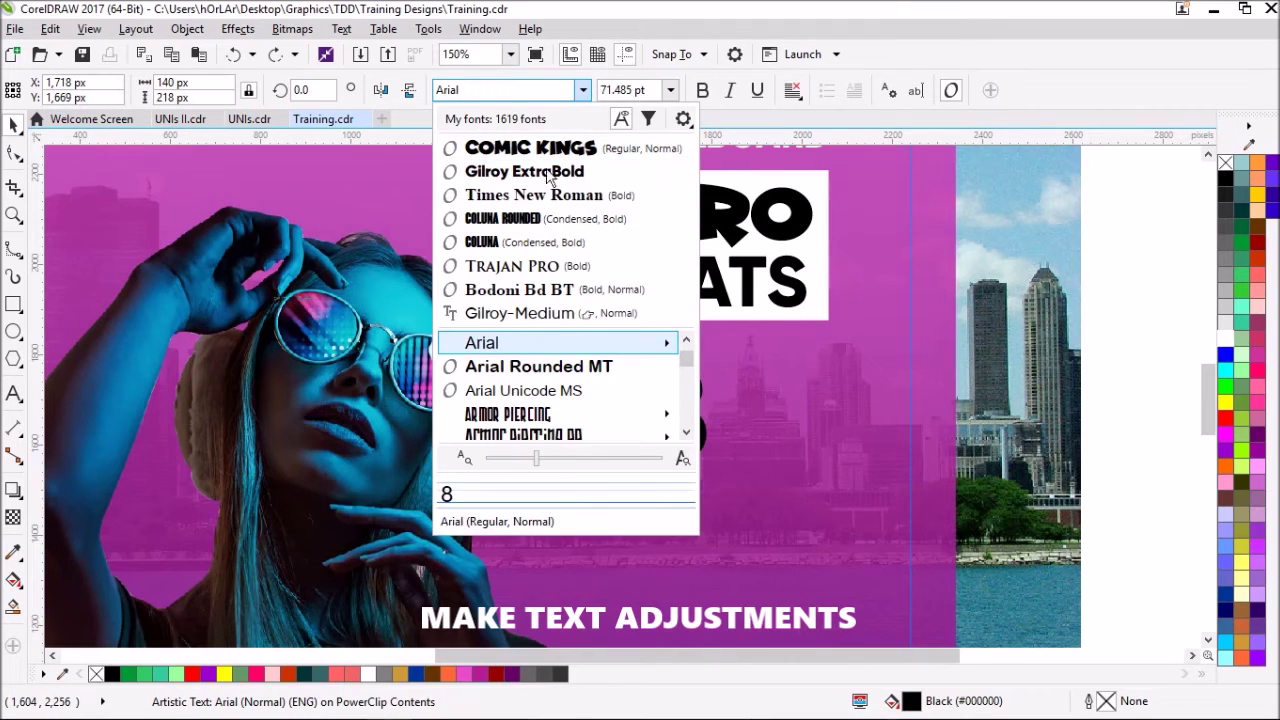
left_click(534, 195)
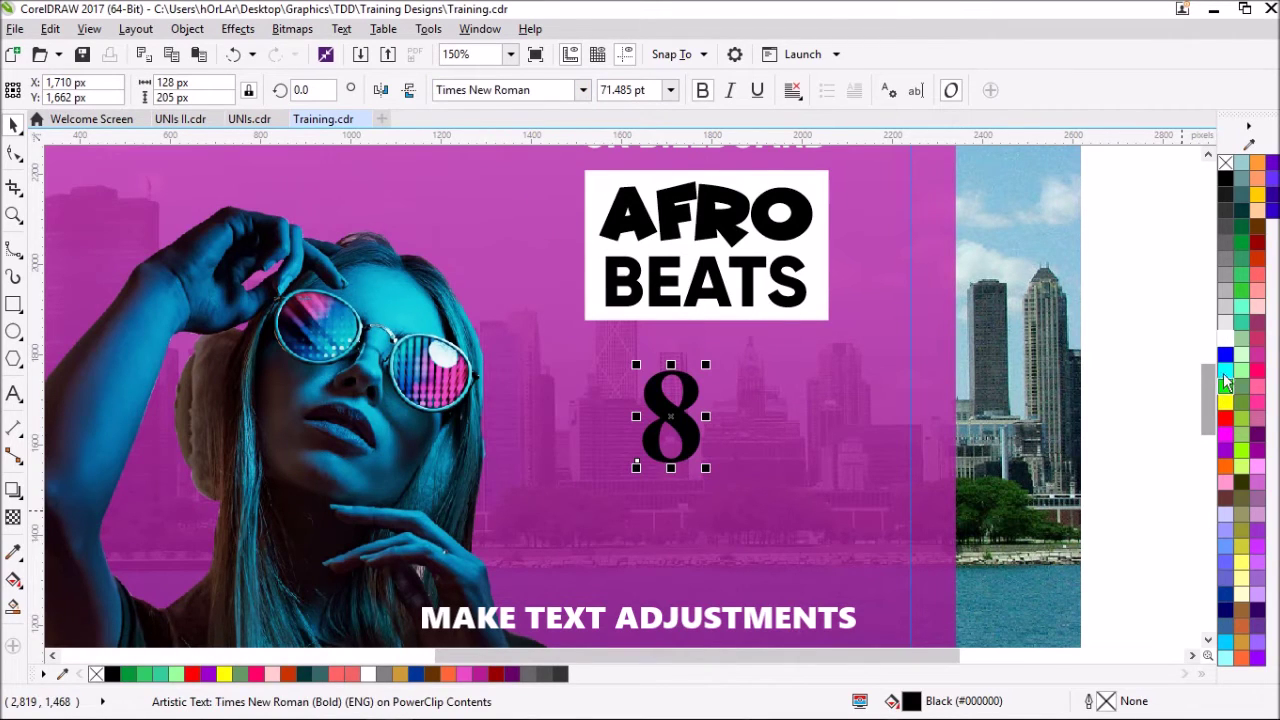
left_click(1227, 340)
left_click(14, 393)
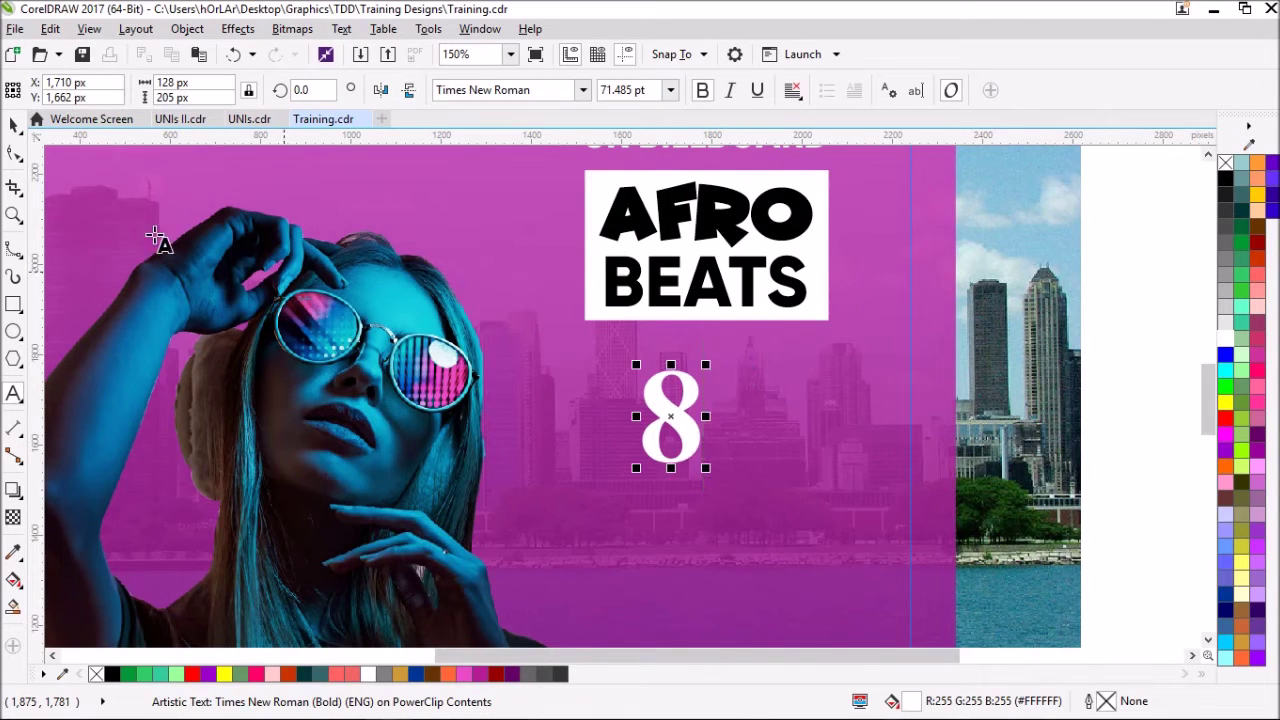
left_click(13, 126)
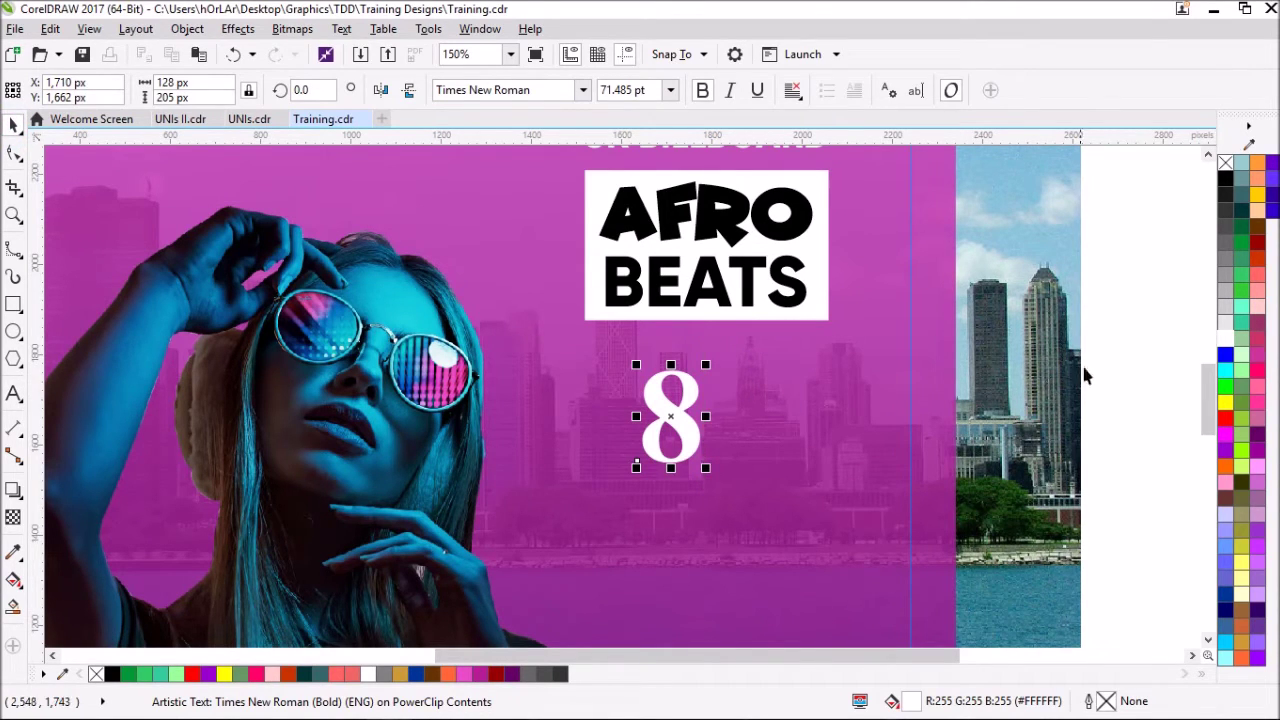
key("Escape")
left_click(14, 393)
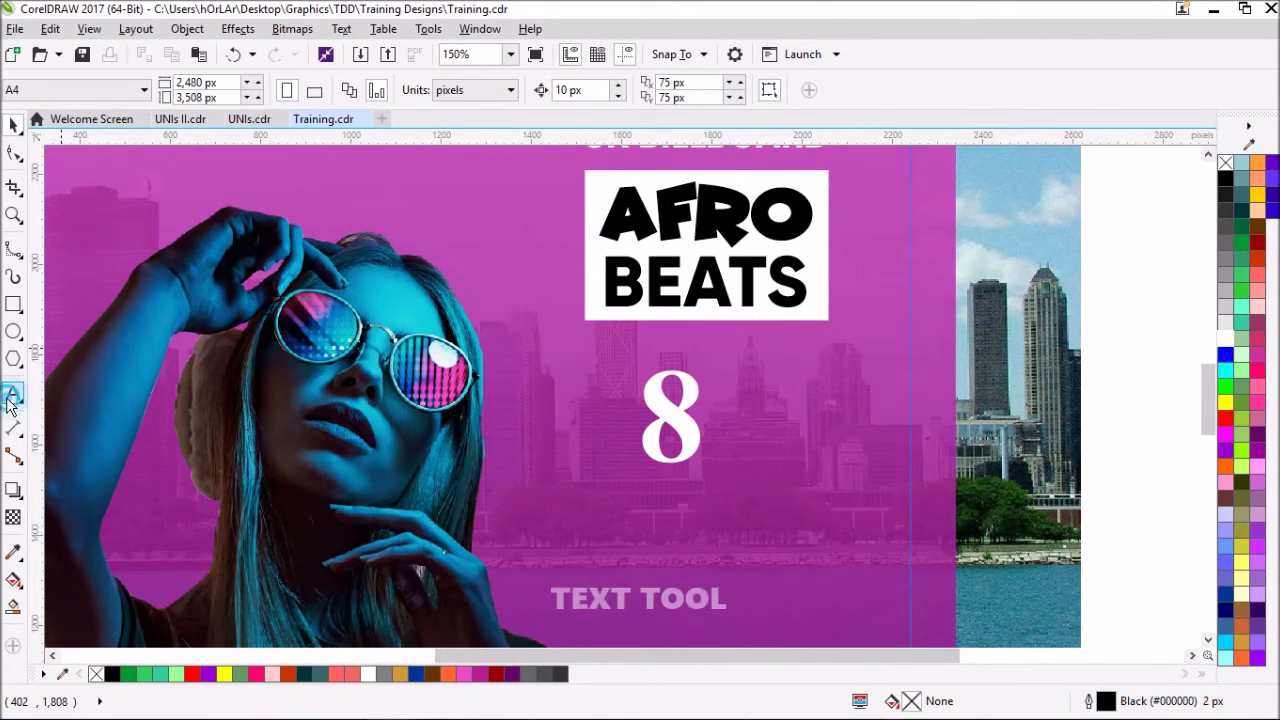
- Add 'WEEKS ON' in Gilroy ExtraBold at about 9 pt beside the 8
left_click(723, 355)
type("WEEK")
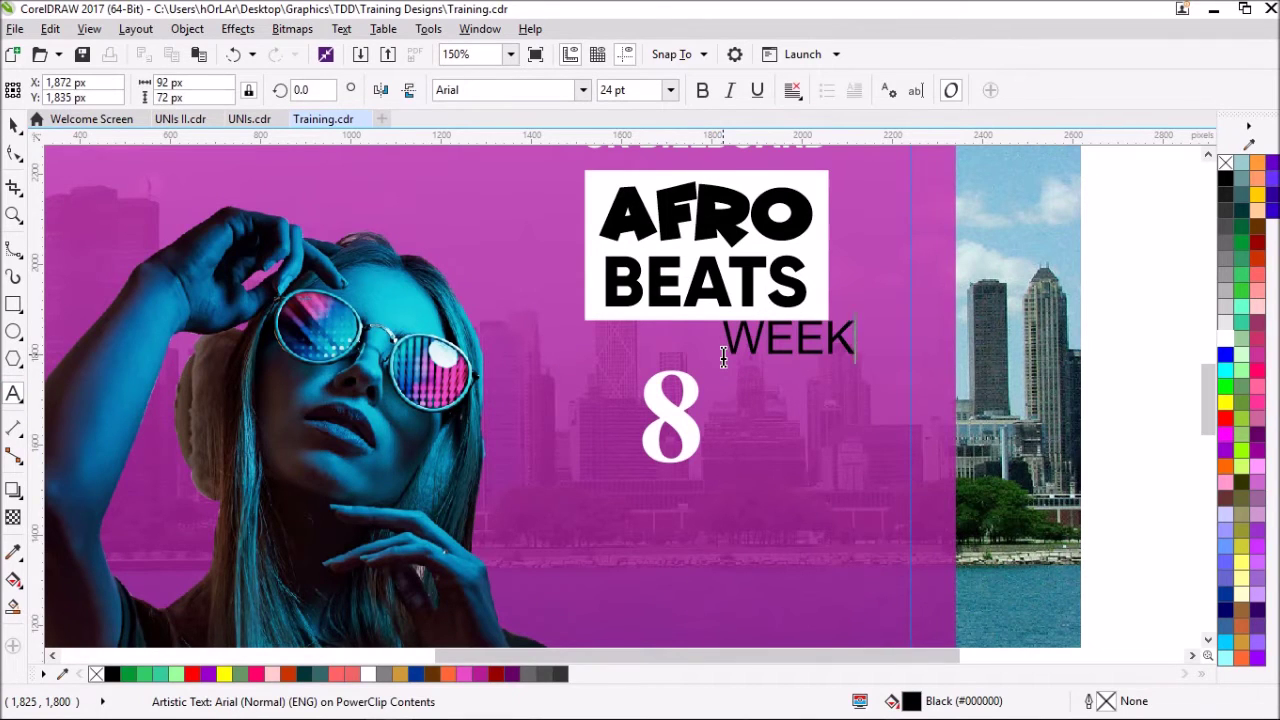
type("S ON")
key("ctrl+space")
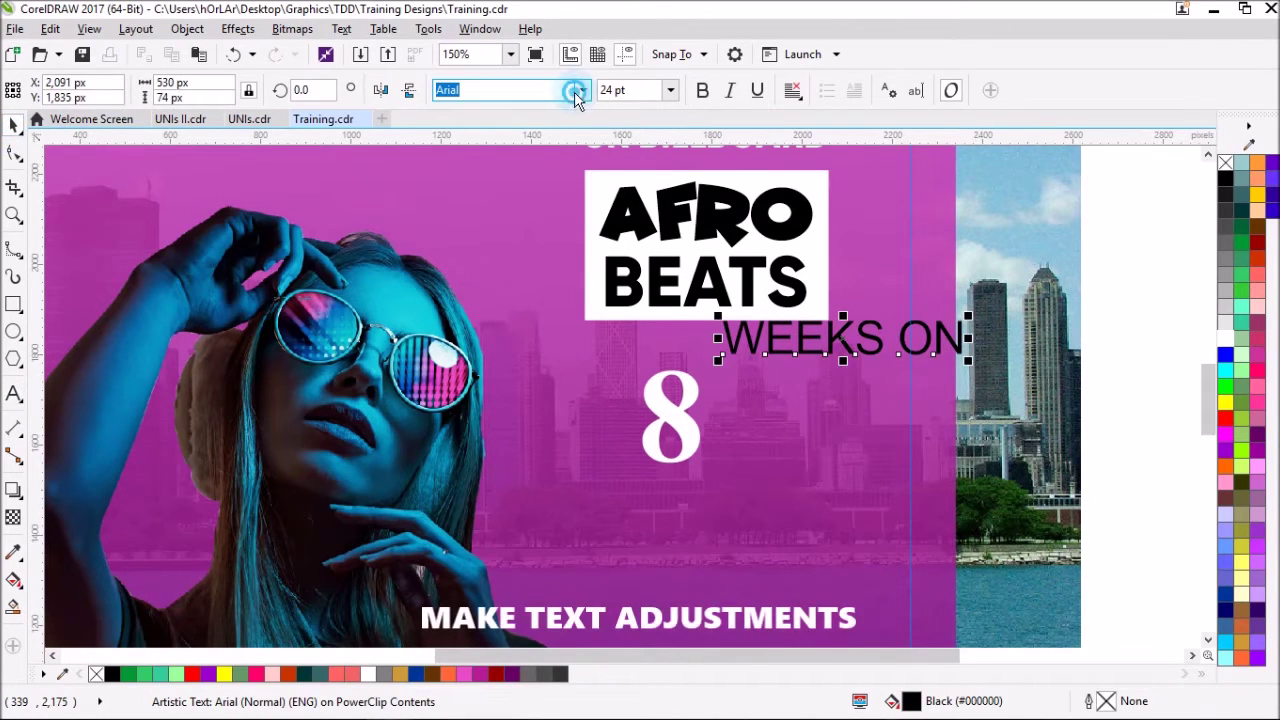
left_click(578, 90)
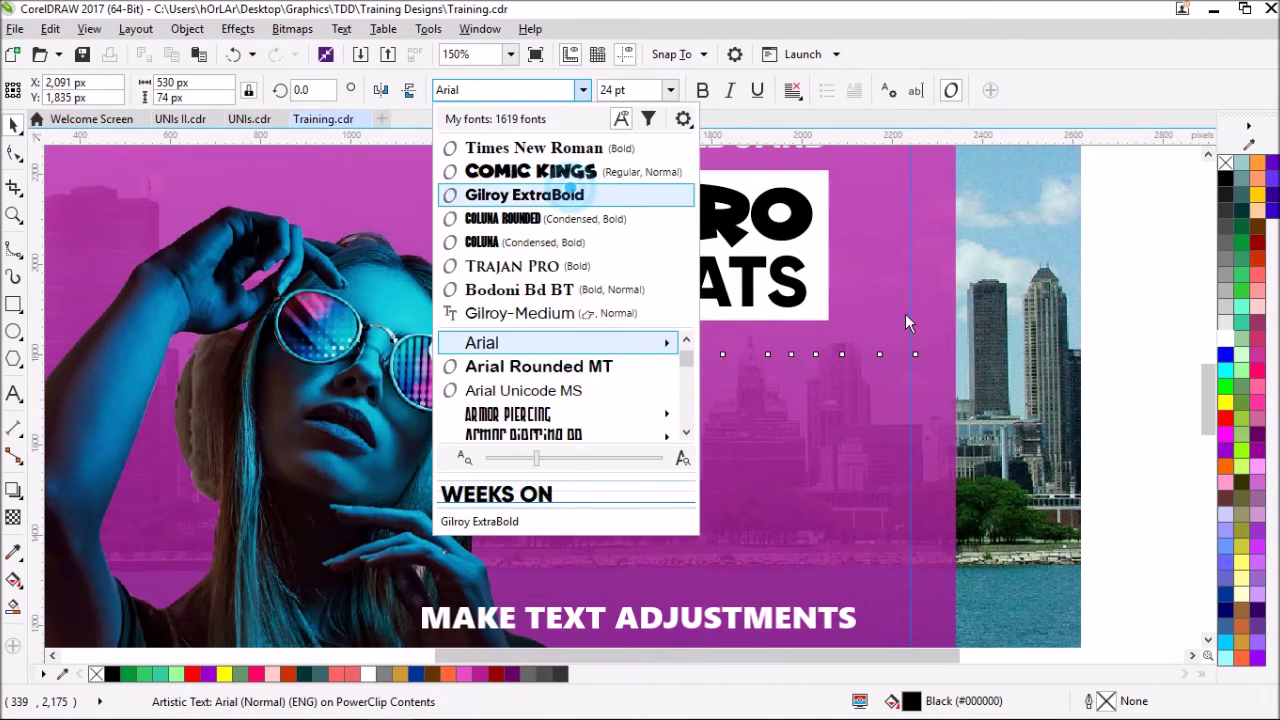
left_click(560, 195)
left_click_drag(886, 352, 878, 392)
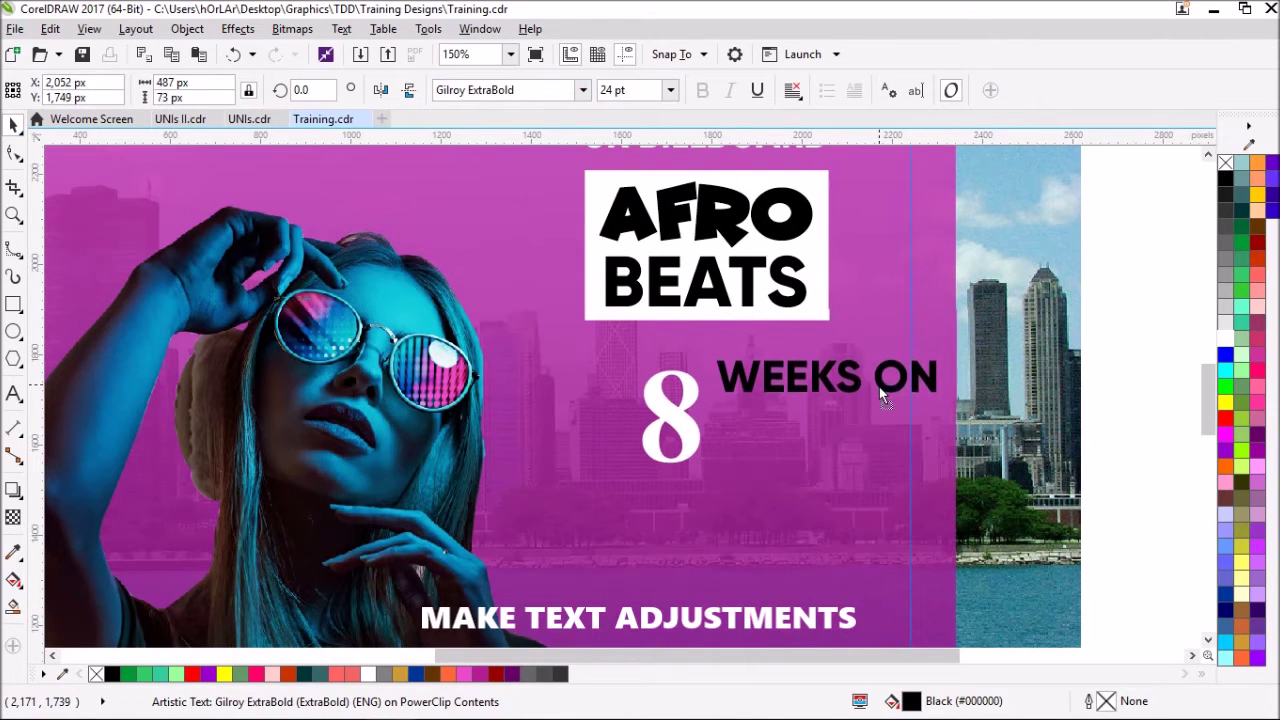
left_click_drag(943, 357, 415, 392)
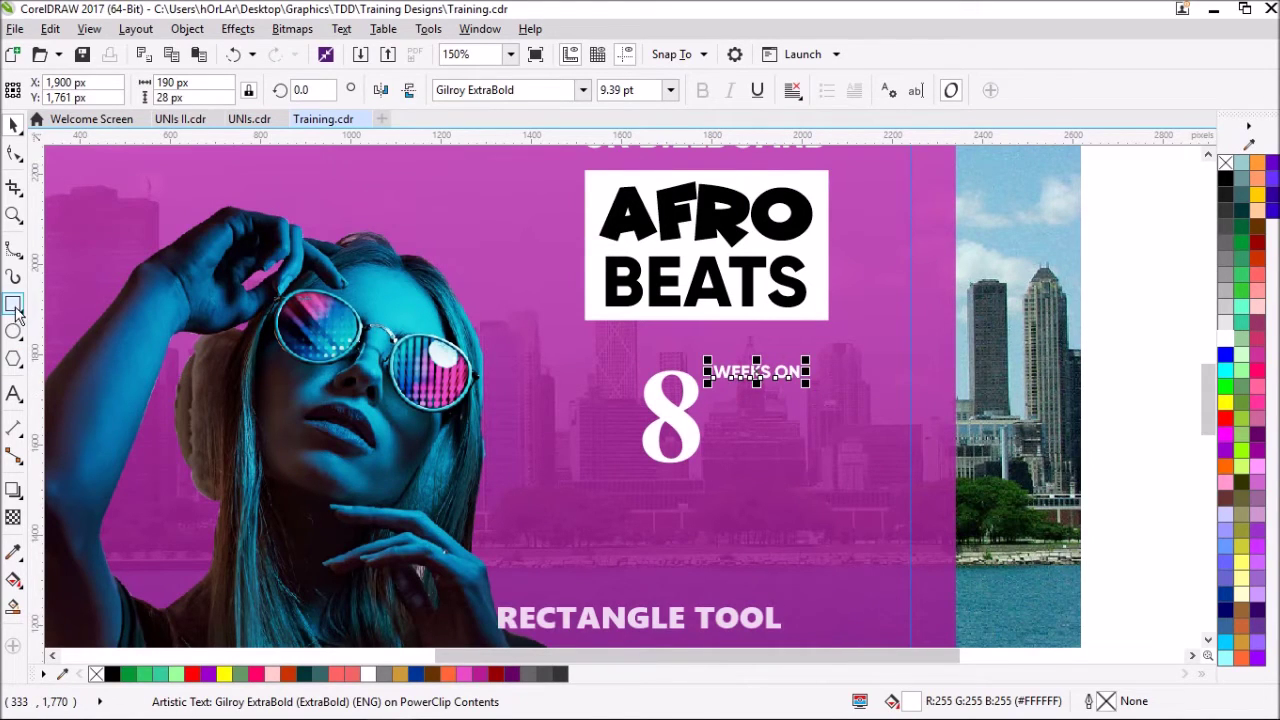
- Draw a 185 px black square with no outline beside the 8
key("F6")
mouse_move(712, 390)
left_mouse_down()
mouse_move(808, 457)
mouse_move(806, 440)
left_mouse_up()
left_click(1225, 178)
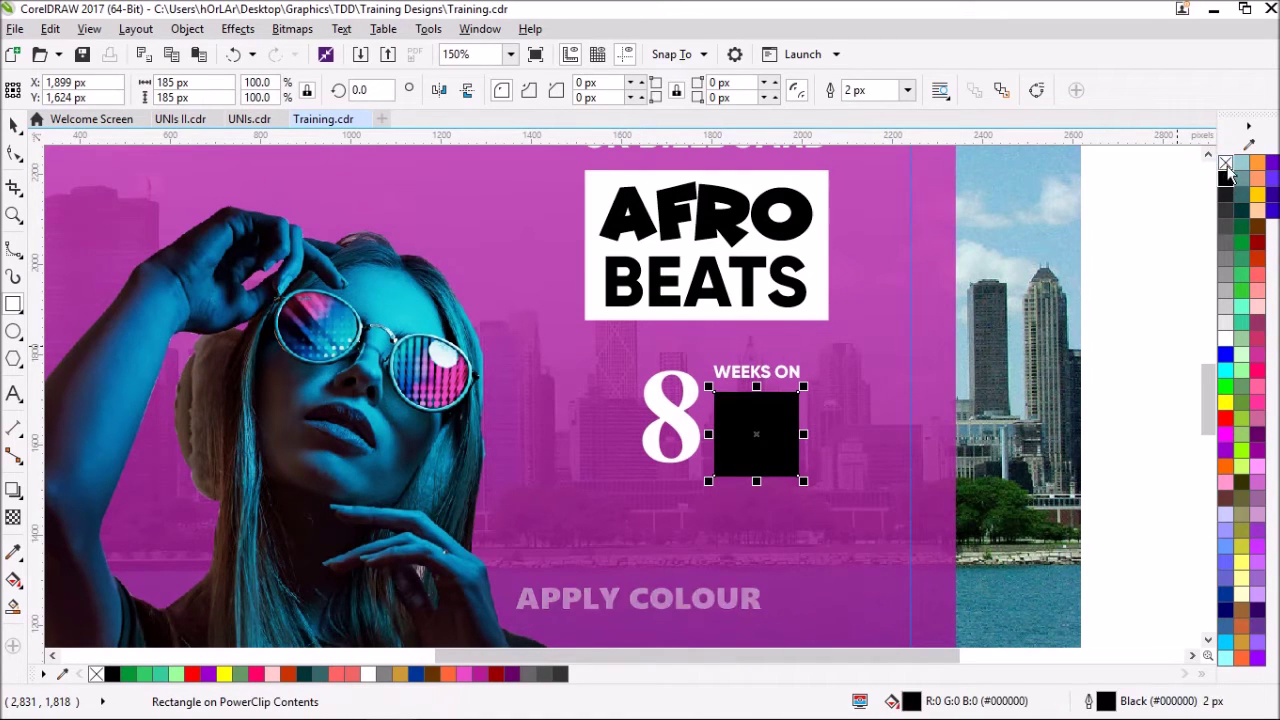
right_click(1225, 162)
key("Escape")
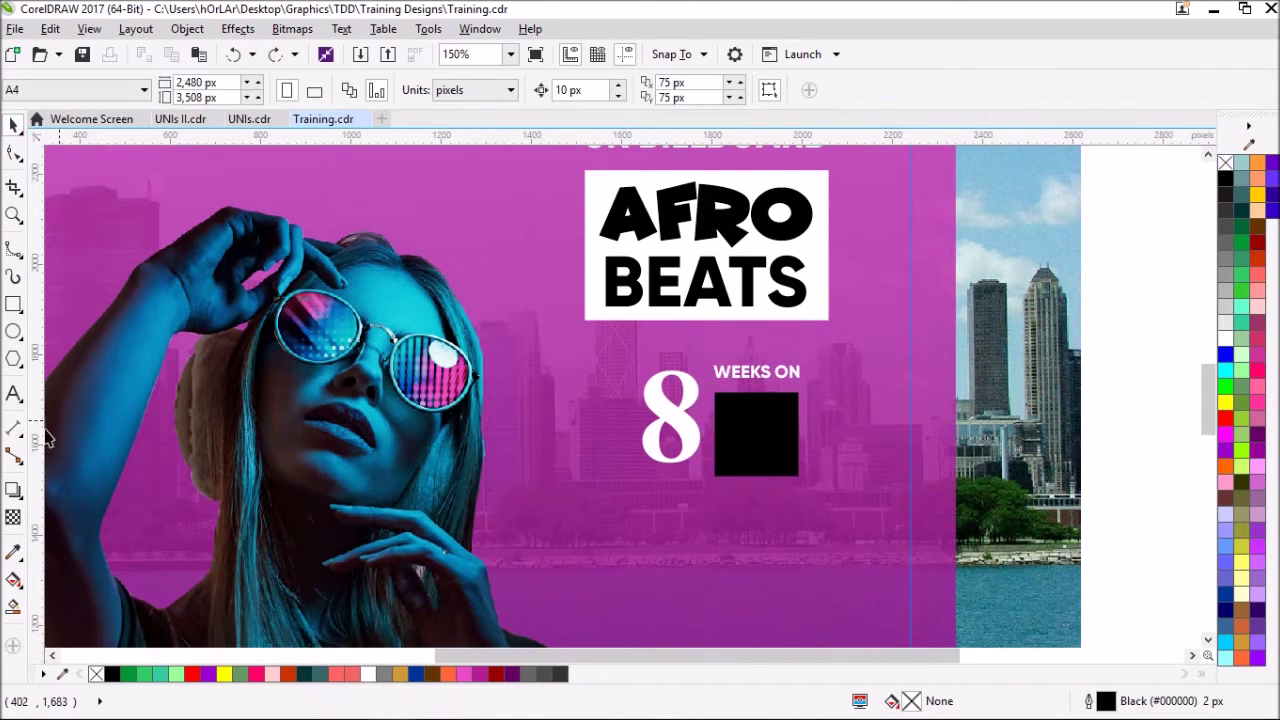
- Type the 'billboard' and 'b' texts and set both in Gilroy ExtraBold
left_click(739, 519)
type("billboa")
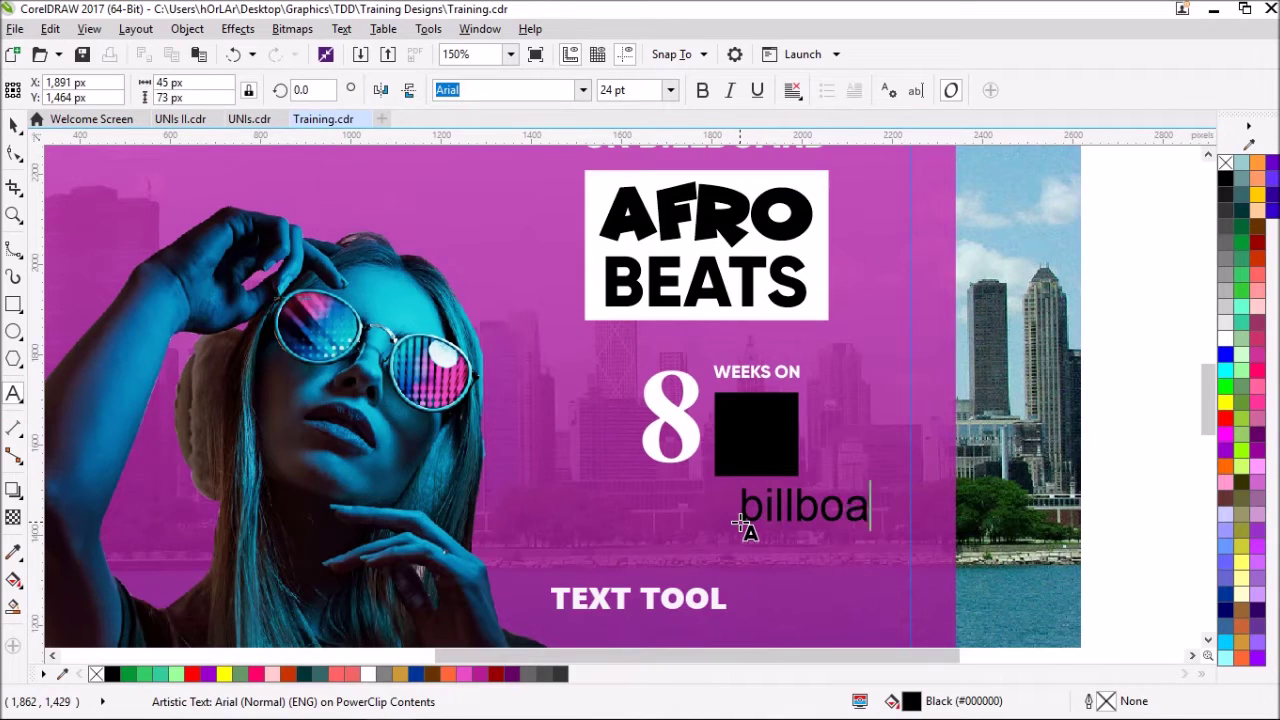
type("rd")
key("Escape")
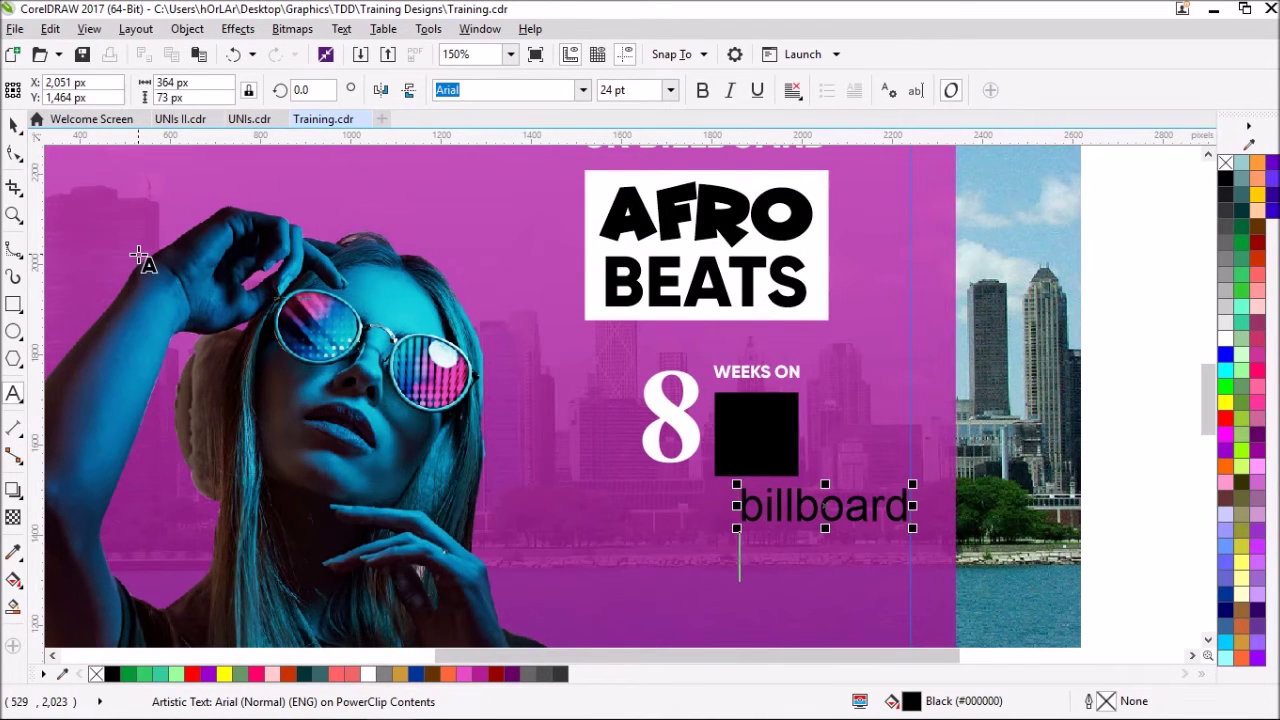
key("Escape")
left_click(584, 88)
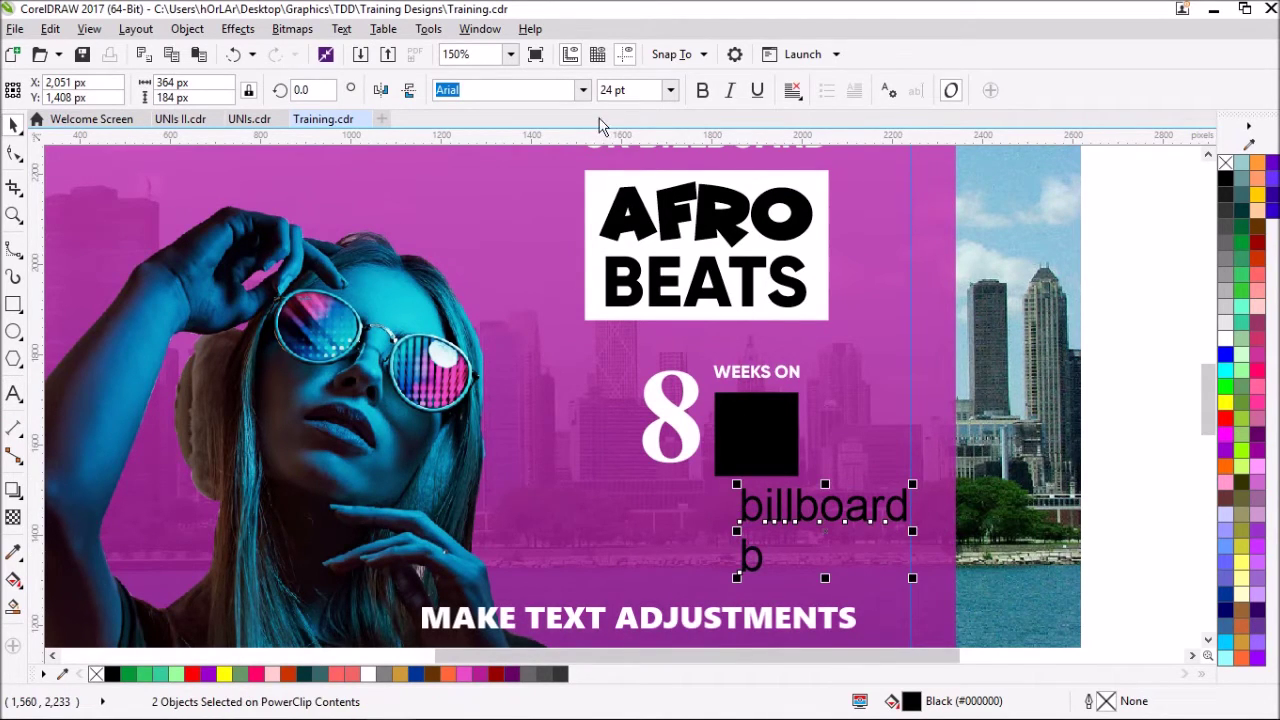
left_click(530, 147)
left_click(1048, 480)
- Make 'billboard' white, shrink it, and stand it vertically on the square's left side
left_click_drag(877, 517, 820, 451)
left_click(1225, 333)
left_click_drag(877, 420, 802, 449)
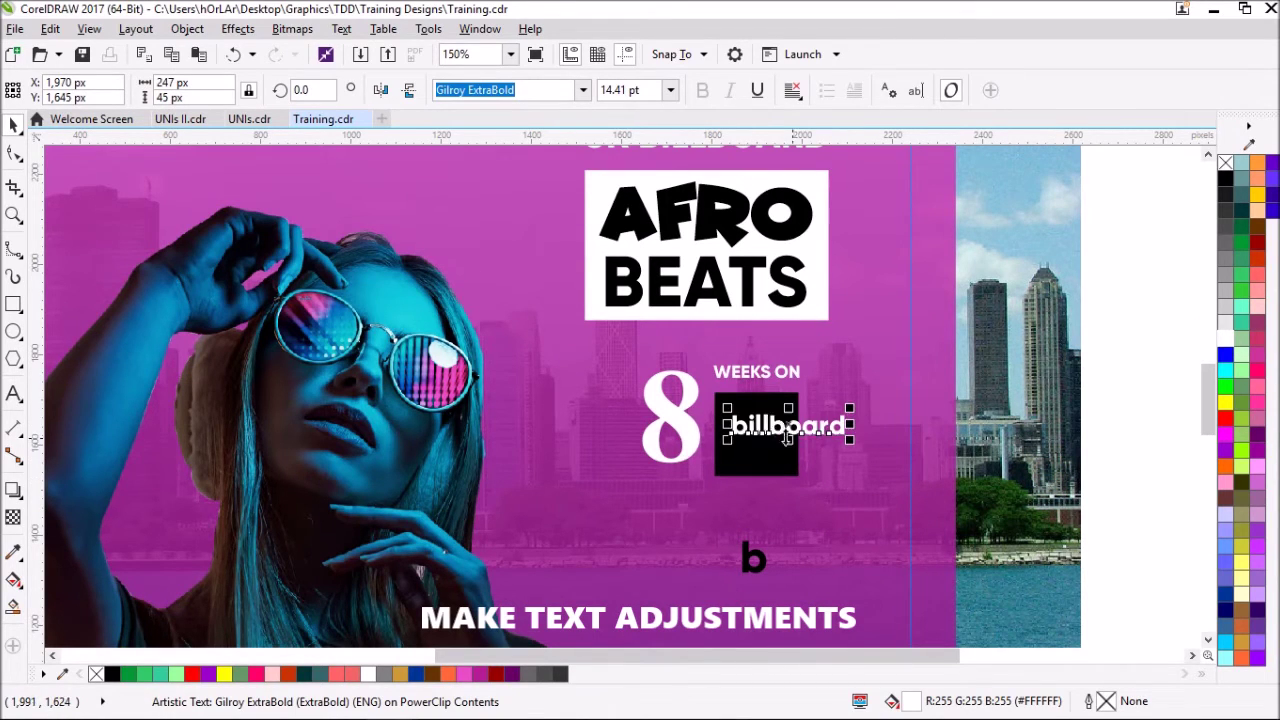
key("Return")
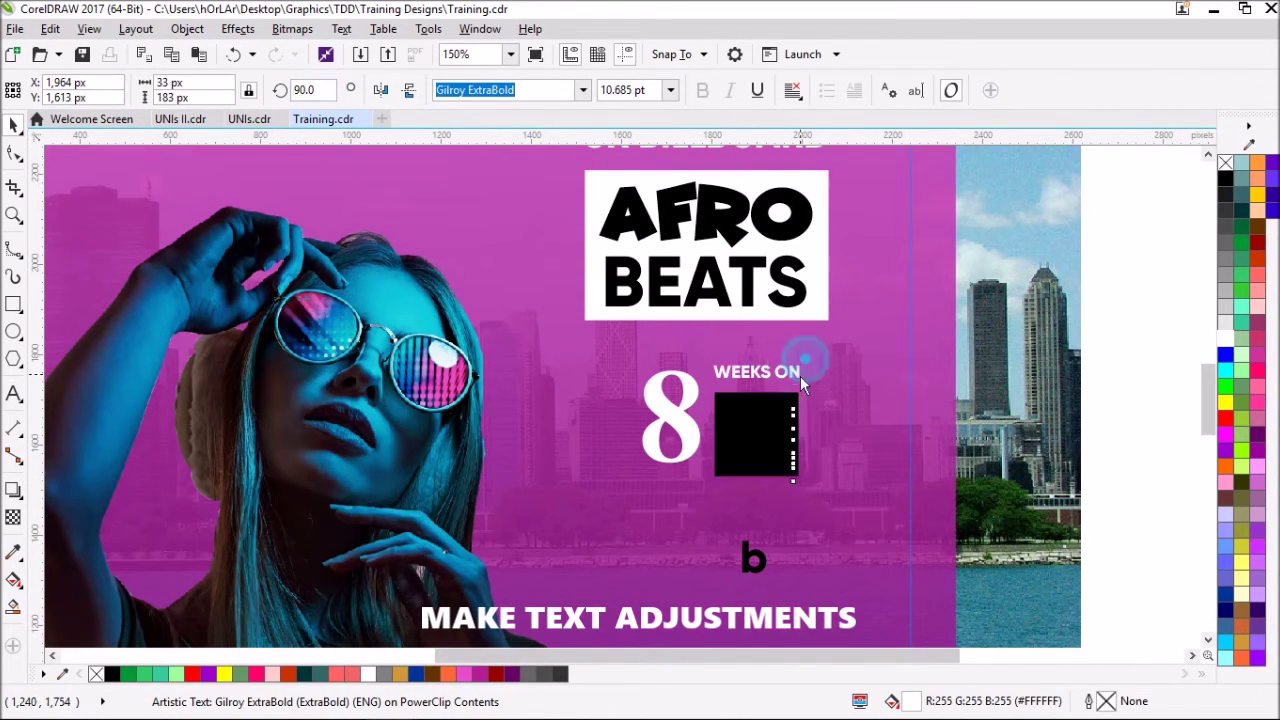
left_click_drag(763, 490, 736, 472)
- Make the 'b' white on the square at 141 px tall to match 'billboard'
left_click(754, 558)
left_click(1222, 343)
left_click_drag(756, 556, 760, 460)
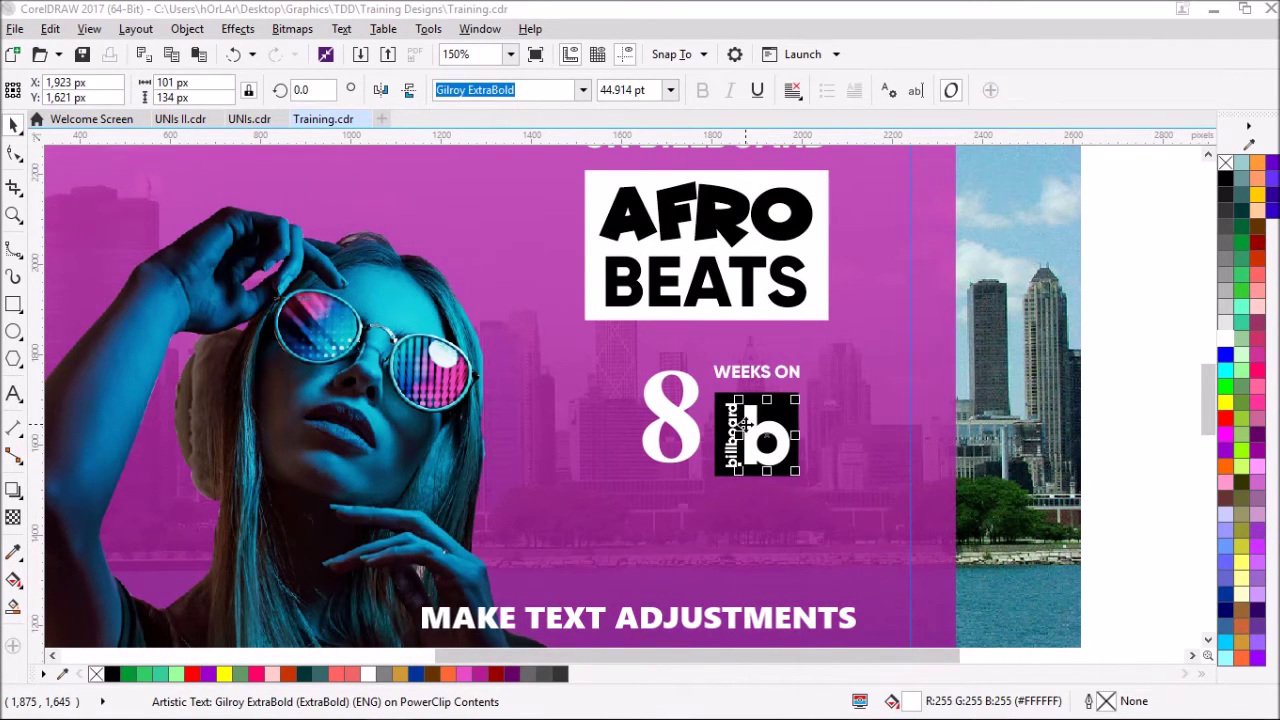
scroll(745, 424, "up", 2)
left_click(703, 390)
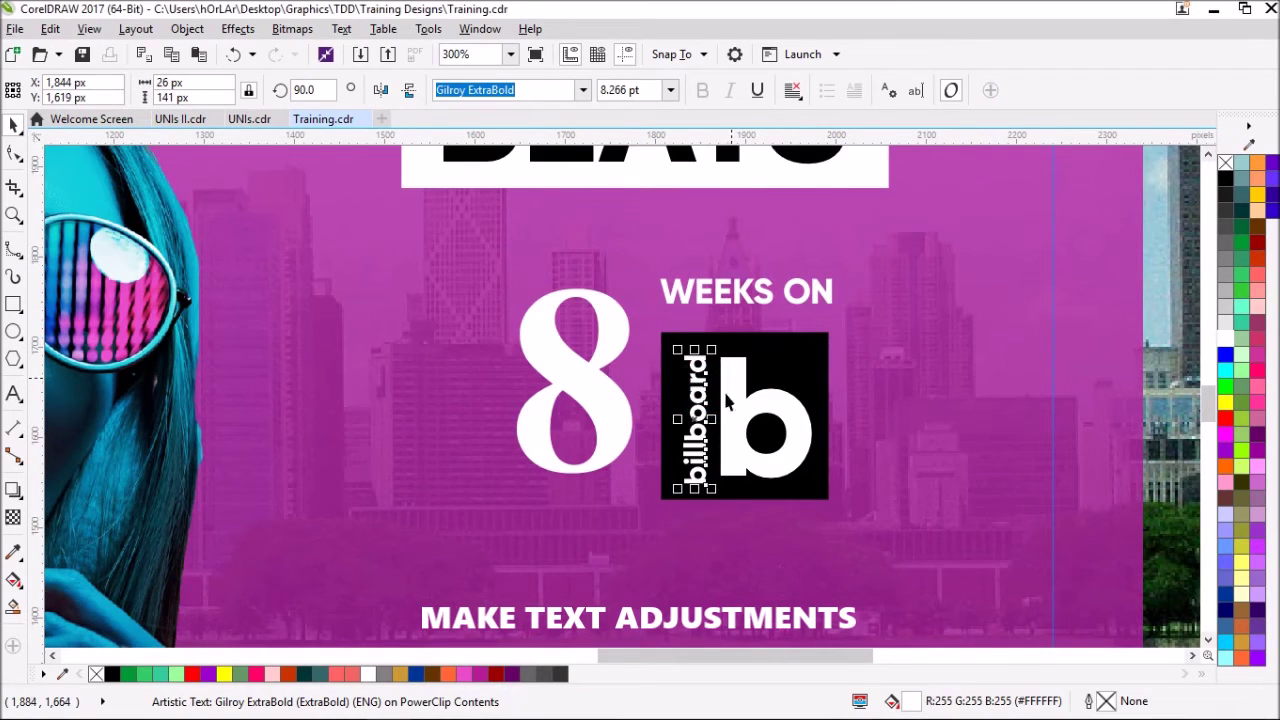
left_click(729, 445)
left_click(697, 410)
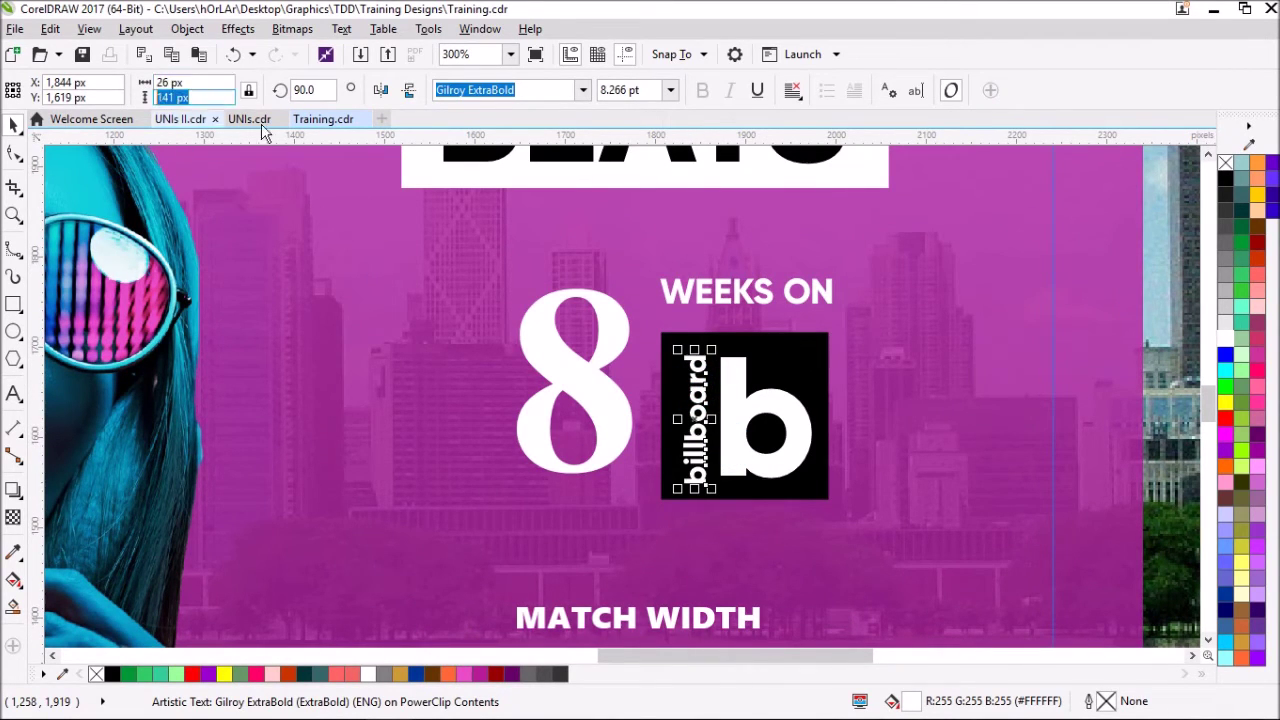
left_click(736, 397)
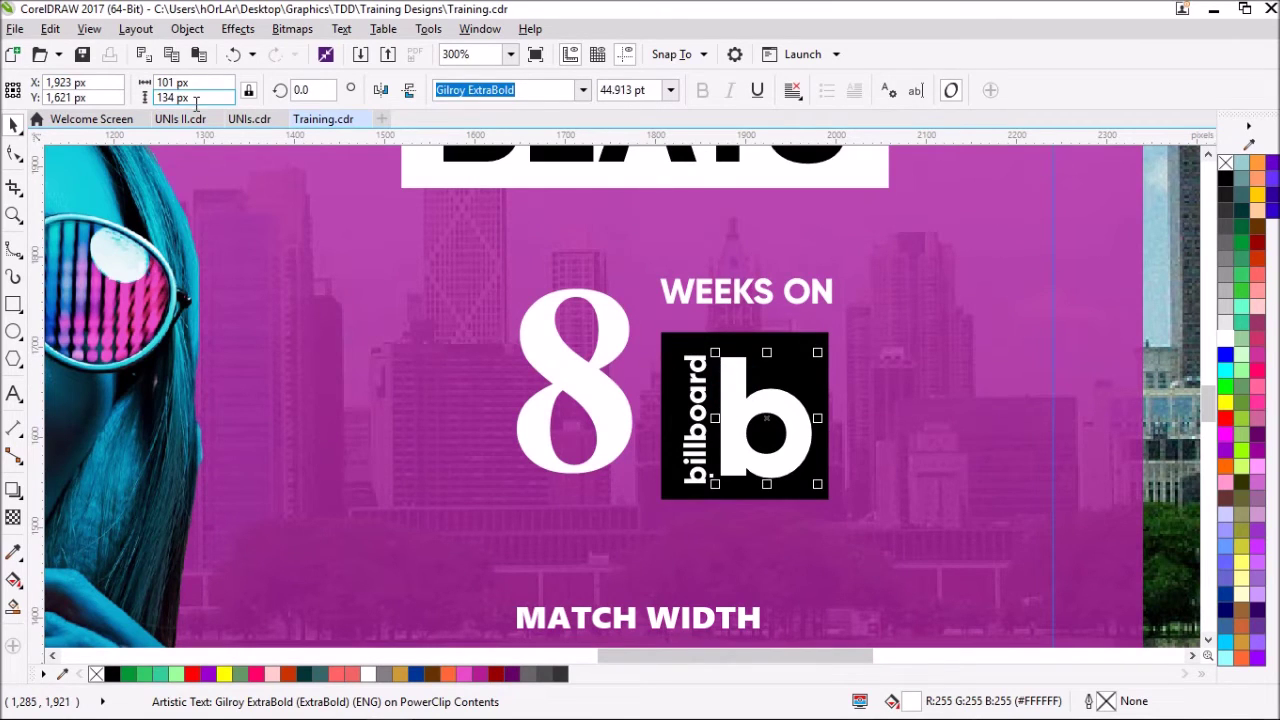
type("141")
key("Return")
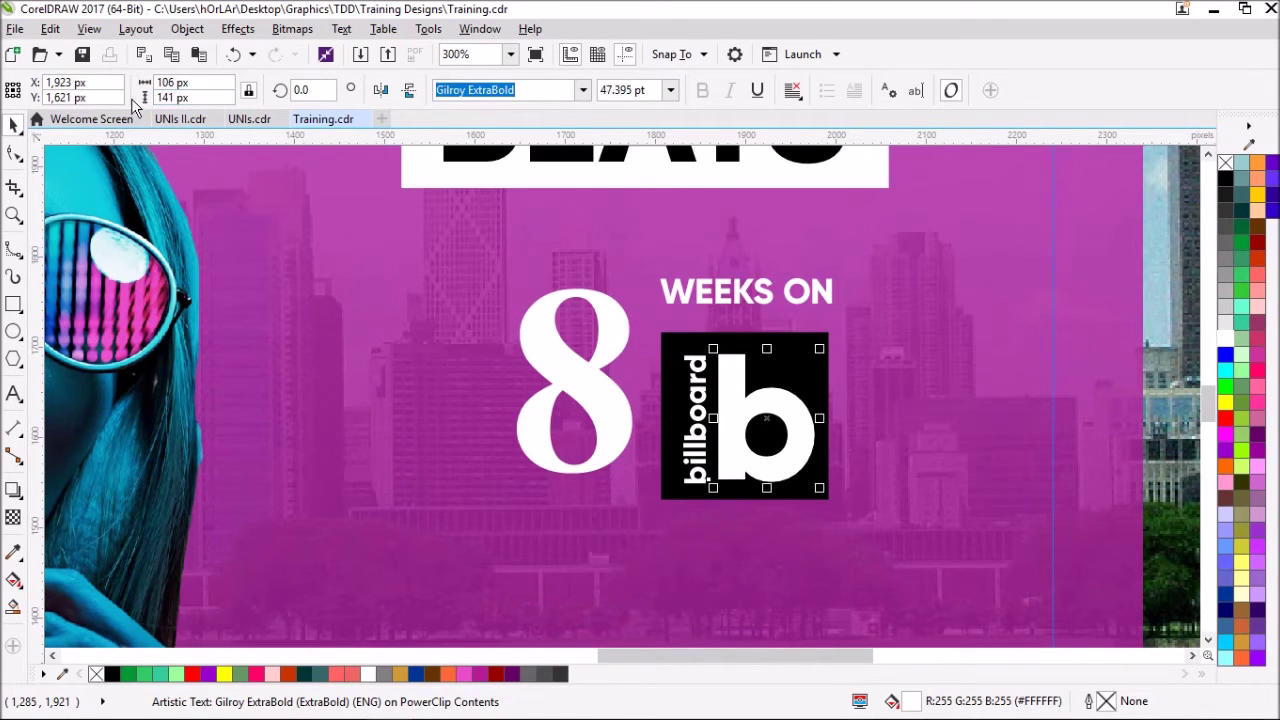
left_click(697, 378, "shift")
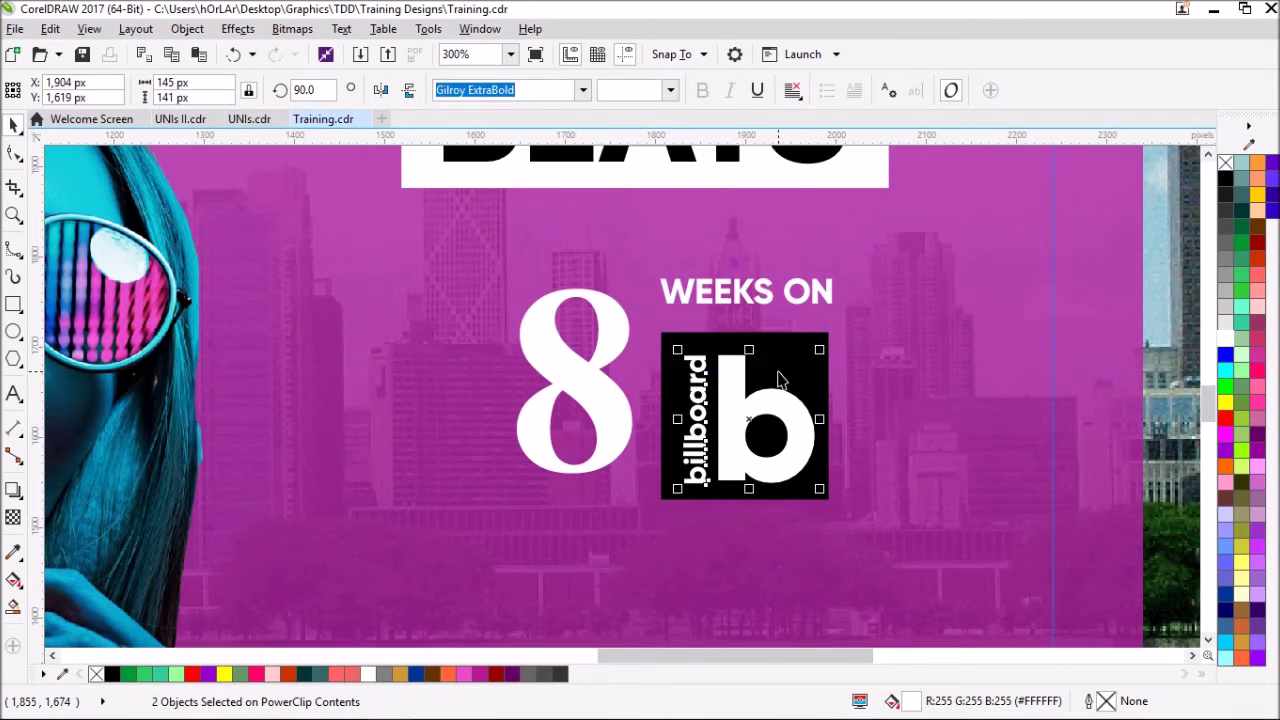
- Group the b and billboard into a badge and move it up under WEEKS ON
key("ctrl+g")
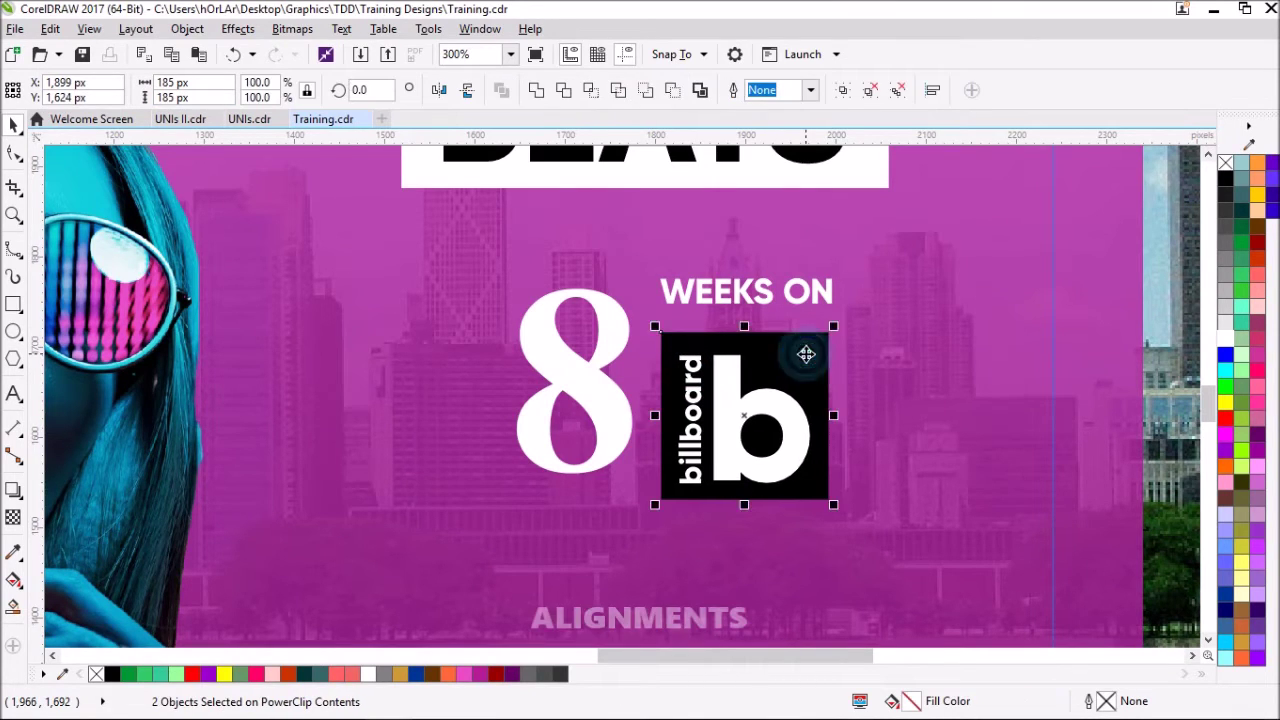
left_click(856, 381)
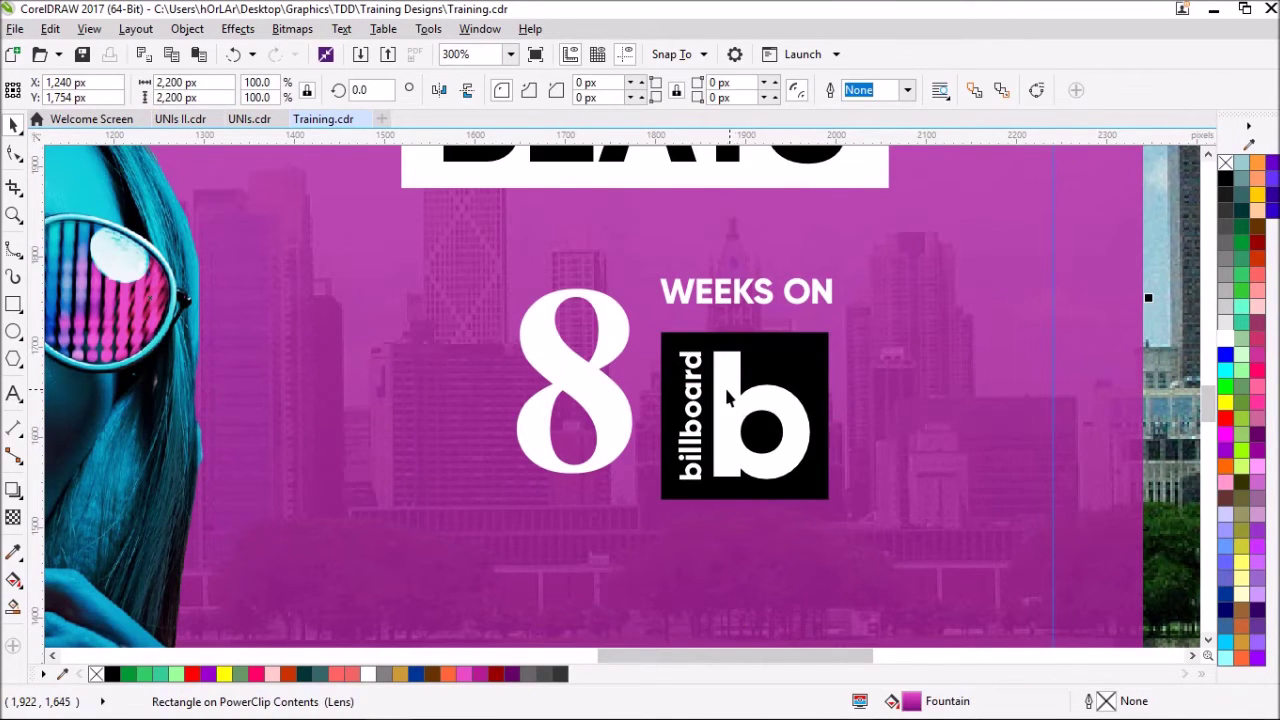
left_click(738, 397)
key("ctrl+u")
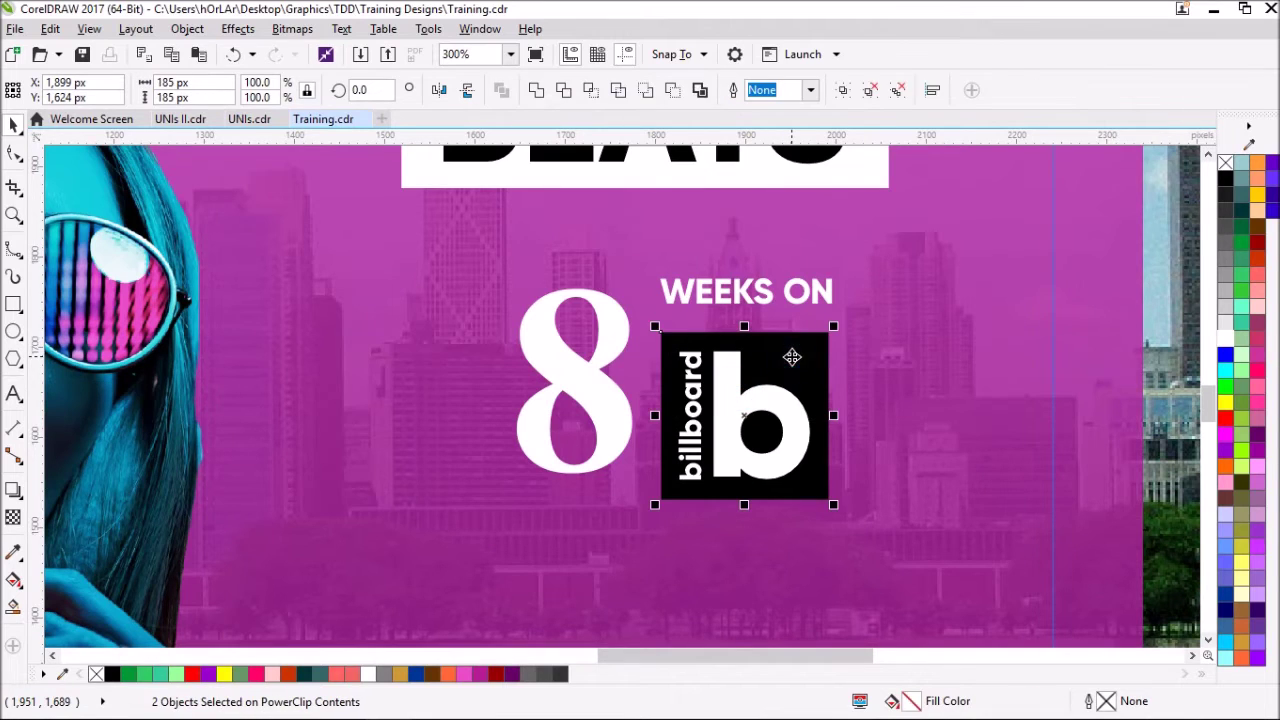
key("ctrl+g")
left_click_drag(753, 339, 747, 320)
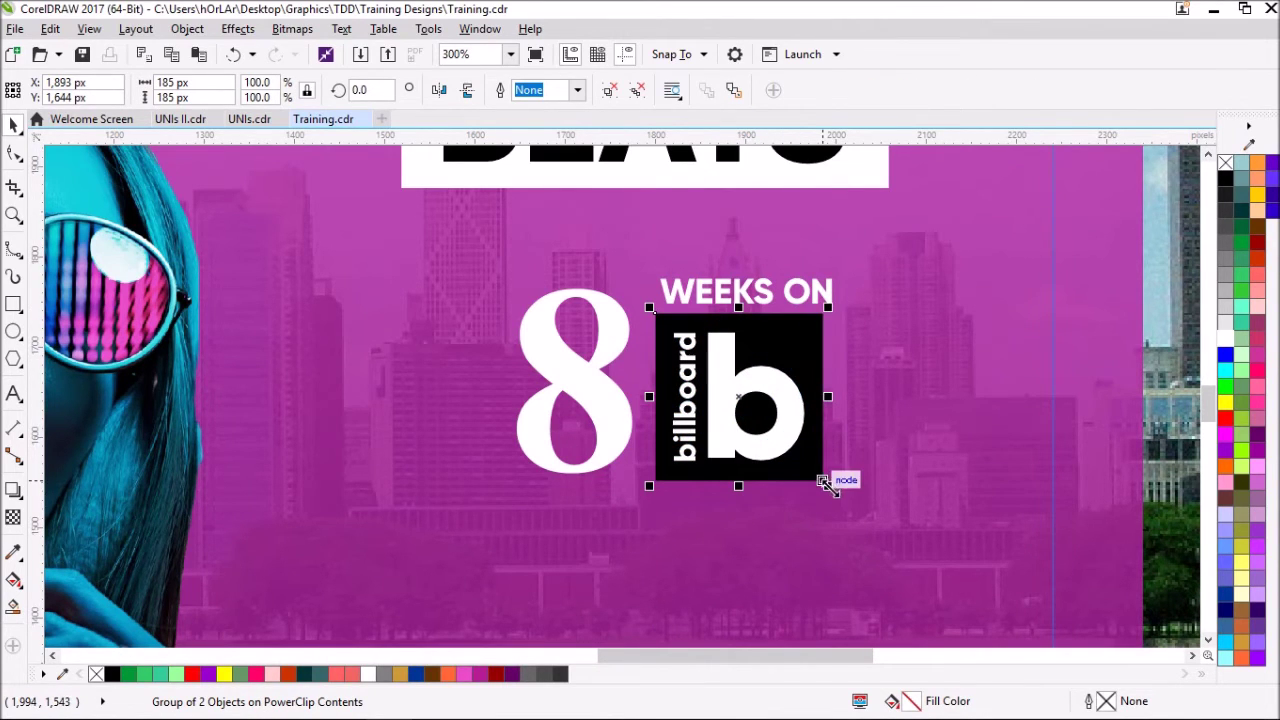
- Set WEEKS ON to 185 px wide, matching the badge
left_click_drag(718, 268, 713, 270)
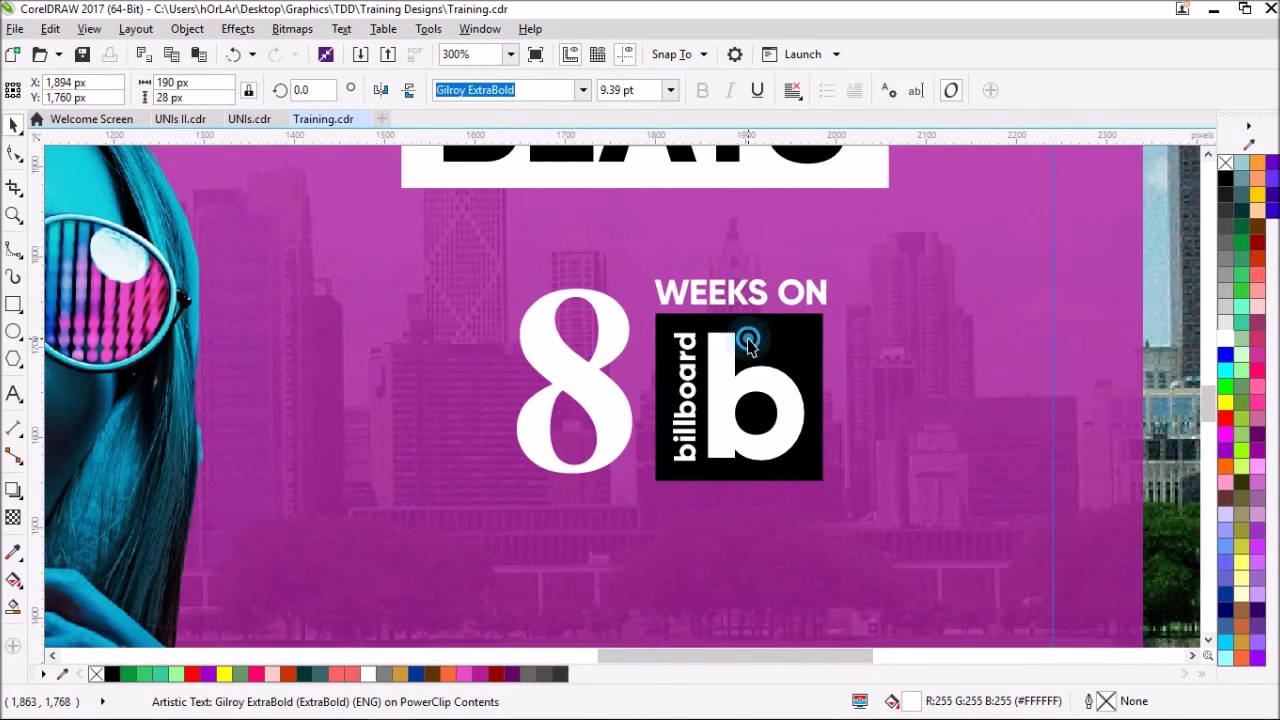
left_click(740, 340)
left_click(190, 82)
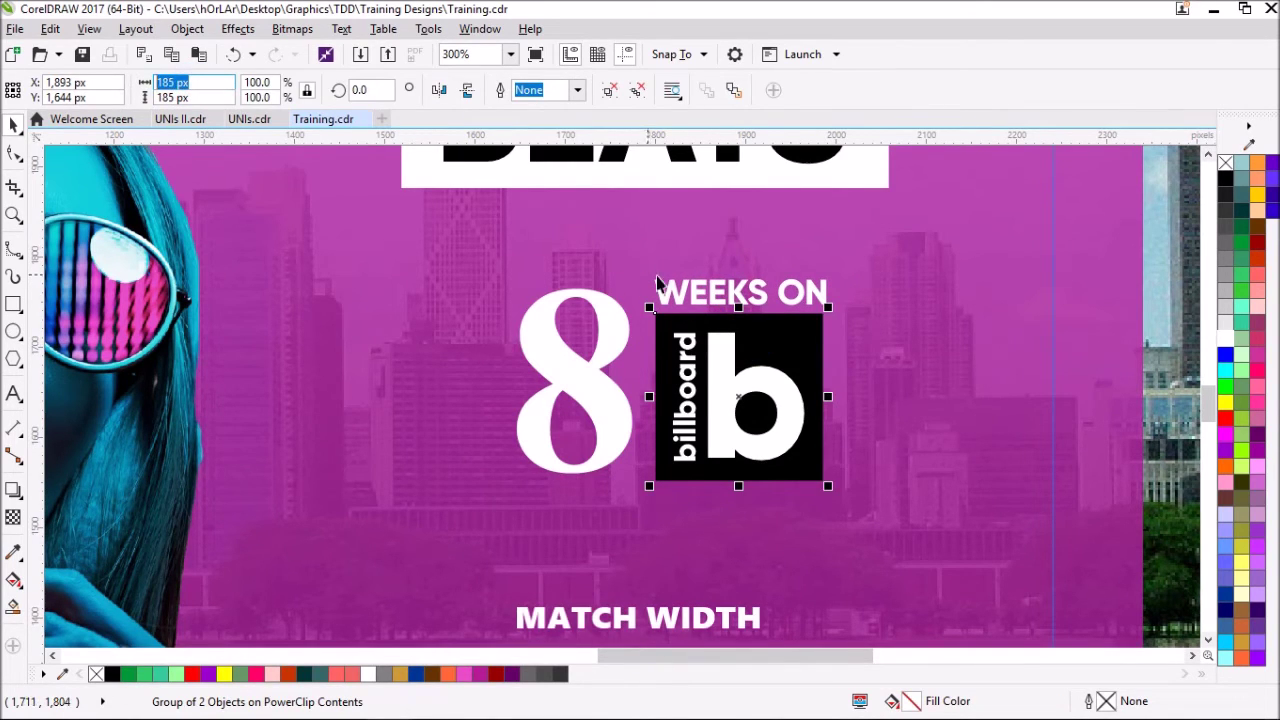
left_click(700, 290)
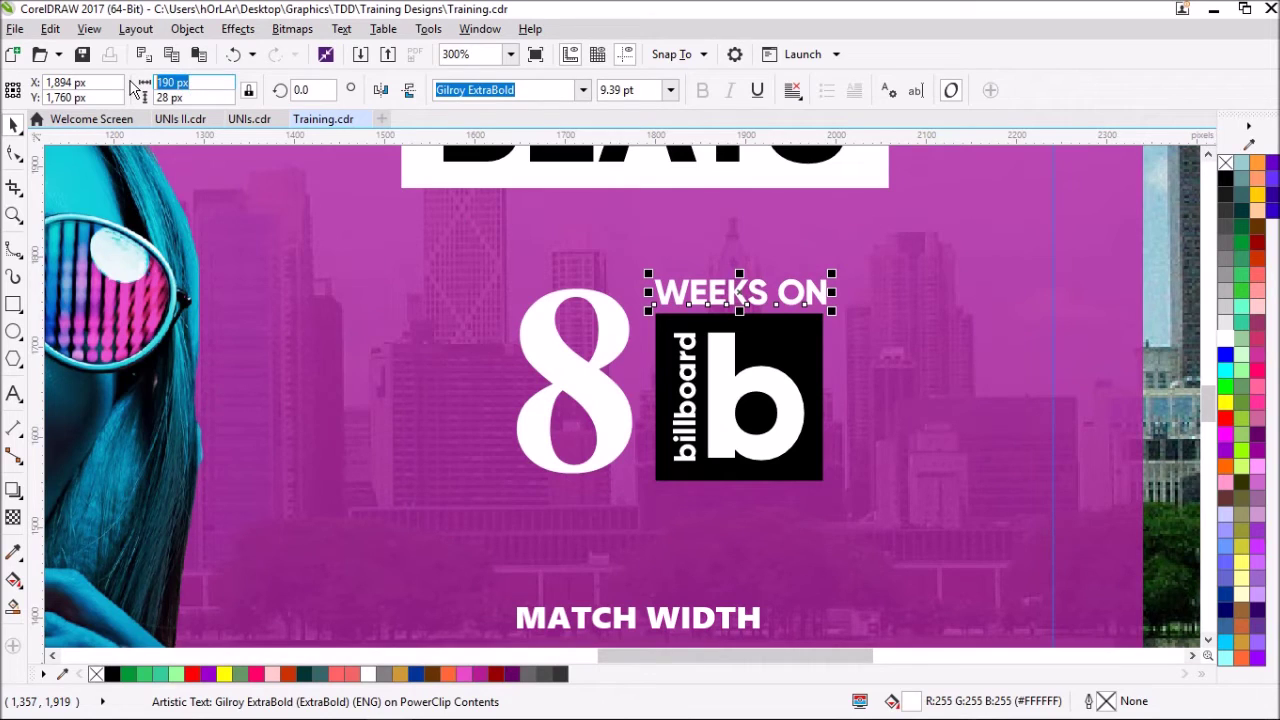
type("185")
key("Return")
- Make the 8 222 px tall and align its top with the badge
left_click(739, 335)
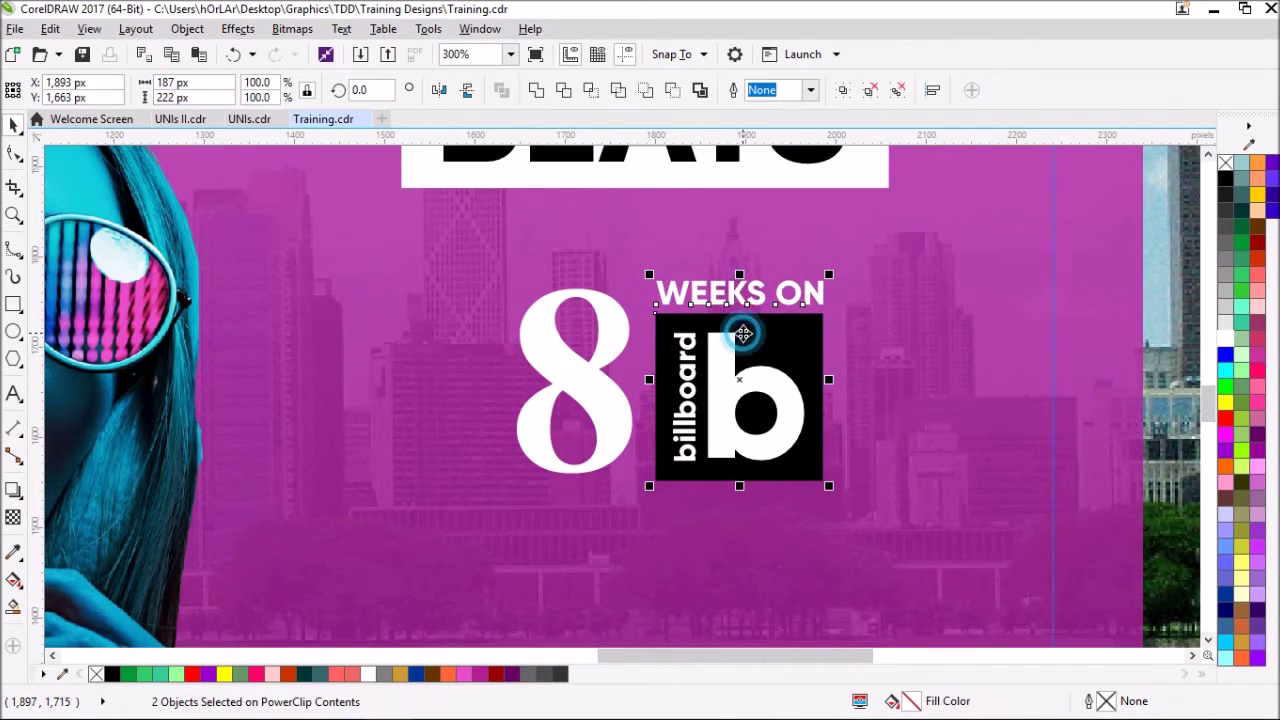
left_click(614, 329)
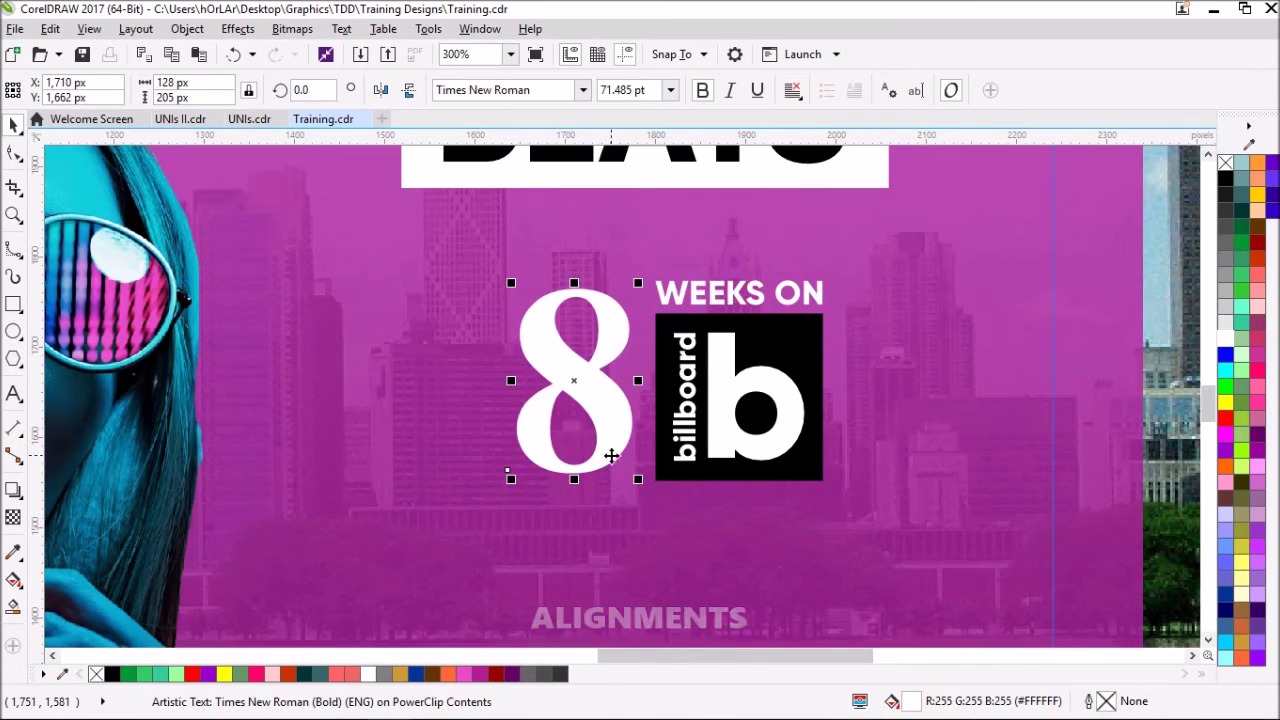
left_click(670, 335)
left_click(680, 292, "shift")
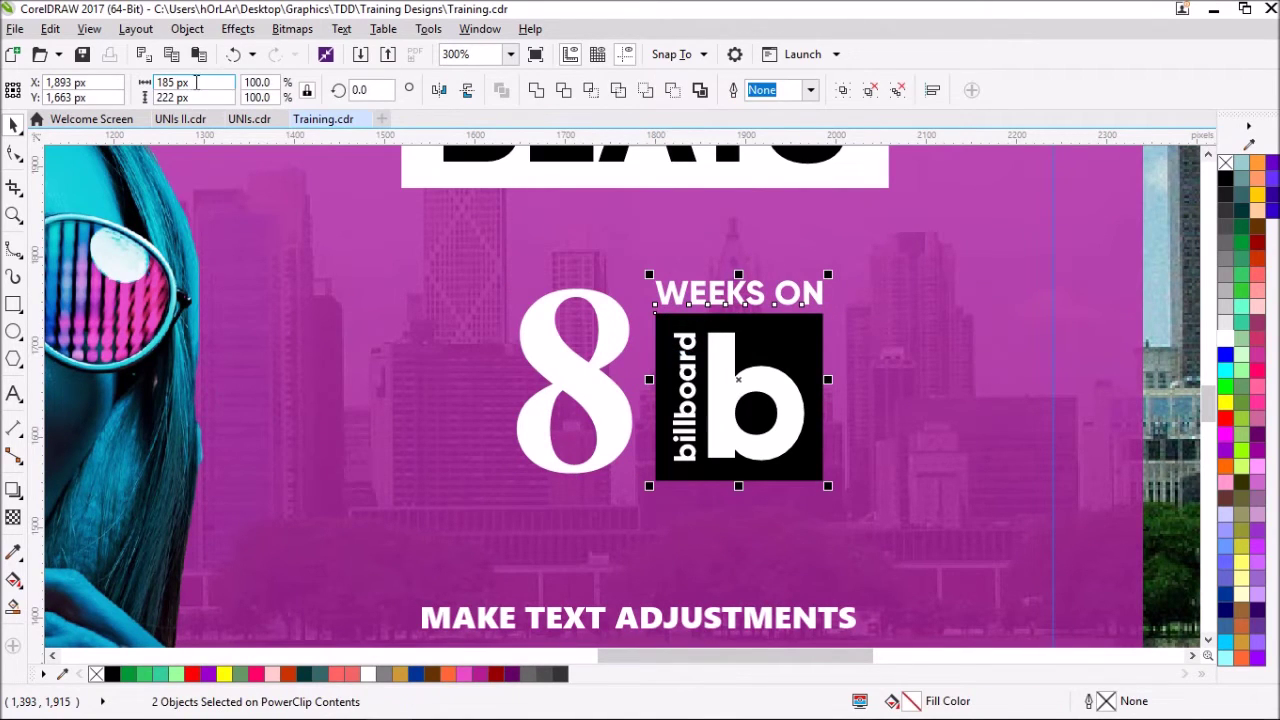
left_click(537, 331)
type("22")
key("Return")
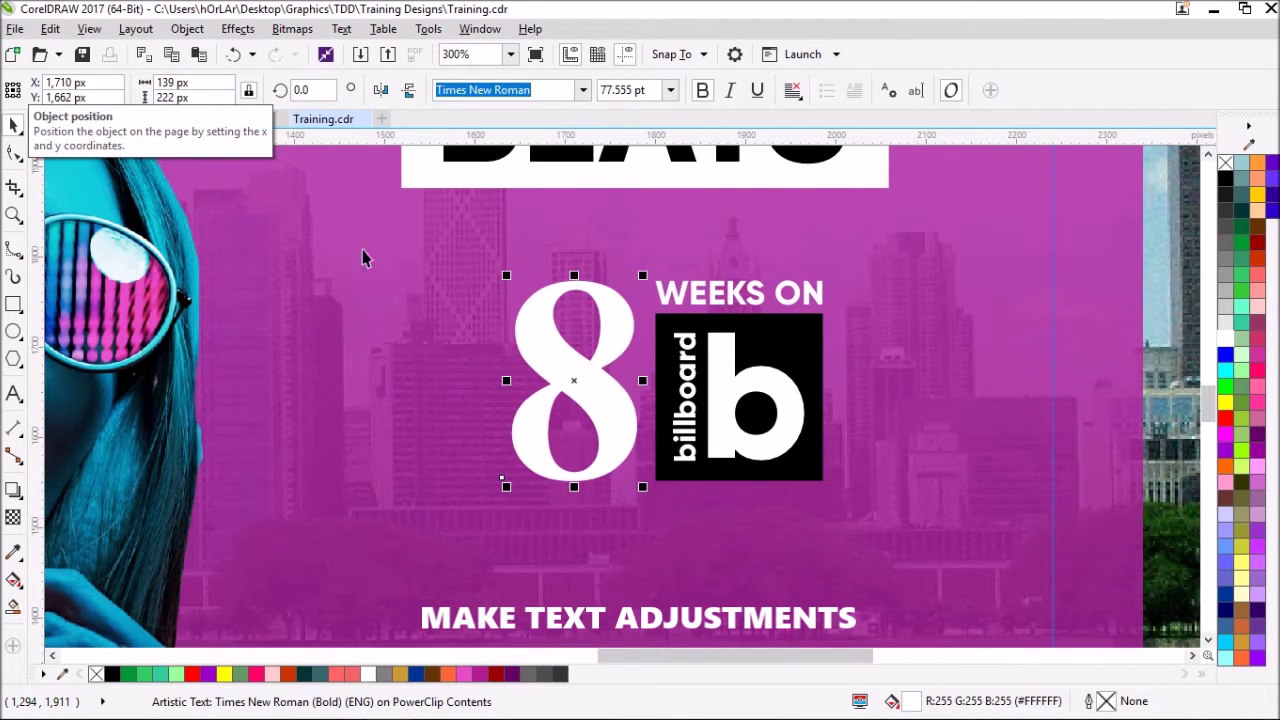
left_click(680, 295, "shift")
key("t")
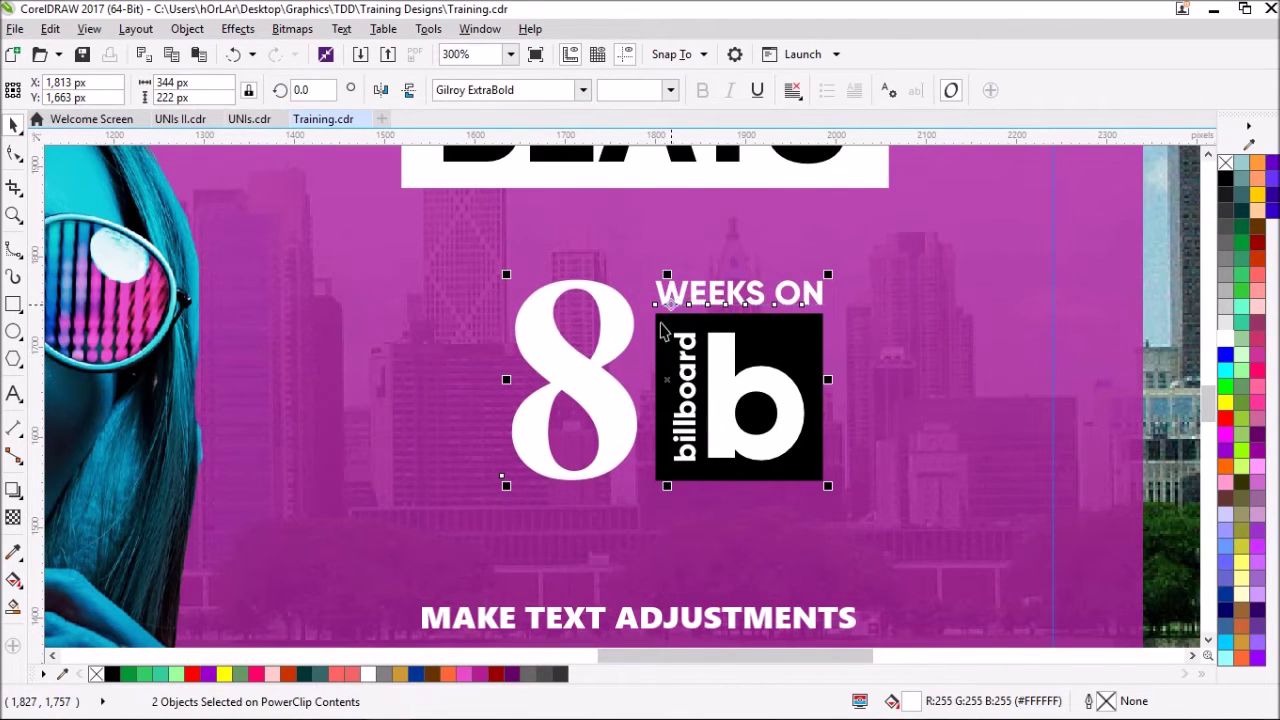
- Group the 8, WEEKS ON and badge, then right-align them with the AFRO BEATS box
scroll(652, 360, "down", 2)
left_click_drag(1108, 478, 568, 302)
key("ctrl+g")
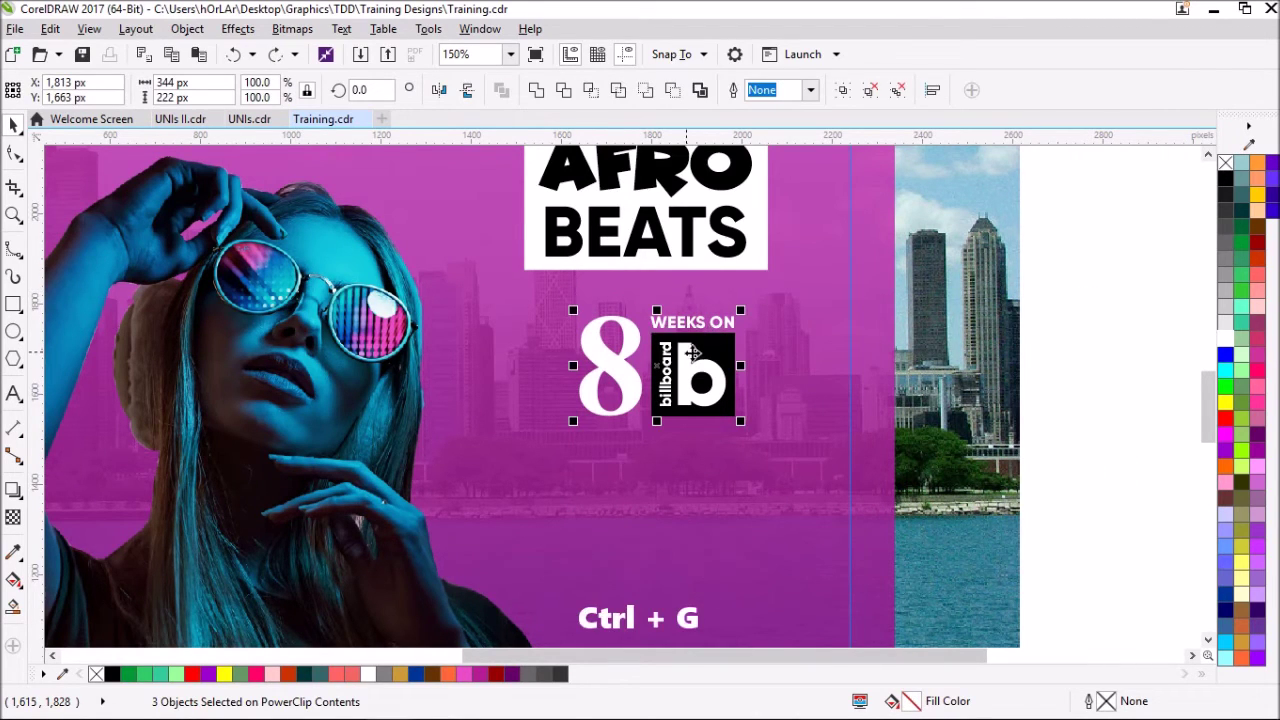
left_click_drag(704, 364, 733, 338)
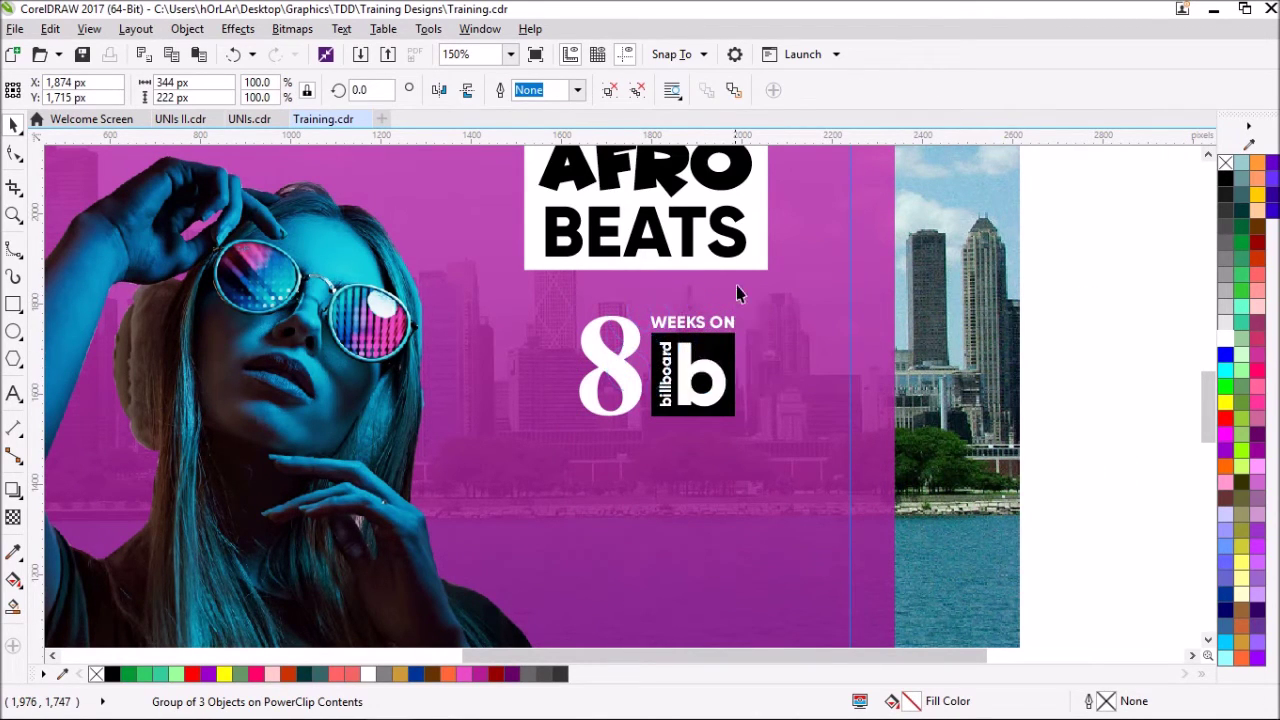
left_click(757, 262, "shift")
key("r")
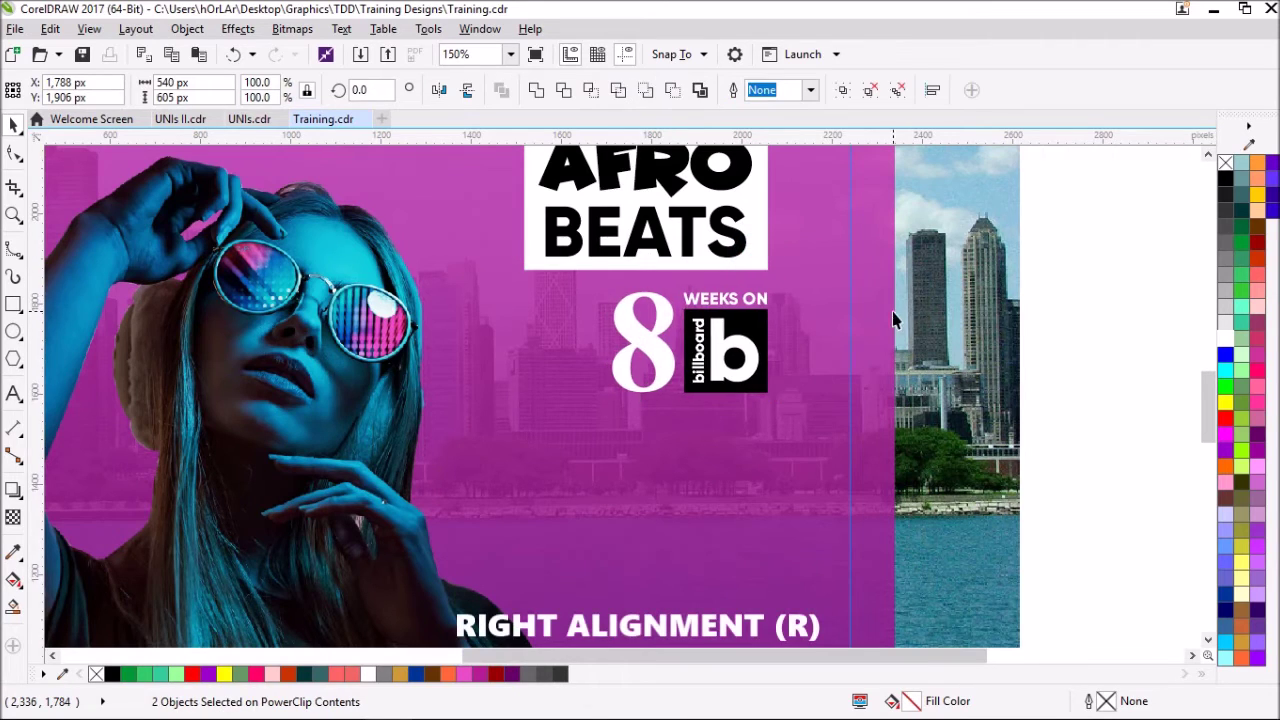
scroll(745, 290, "down", 2)
scroll(762, 235, "up", 2)
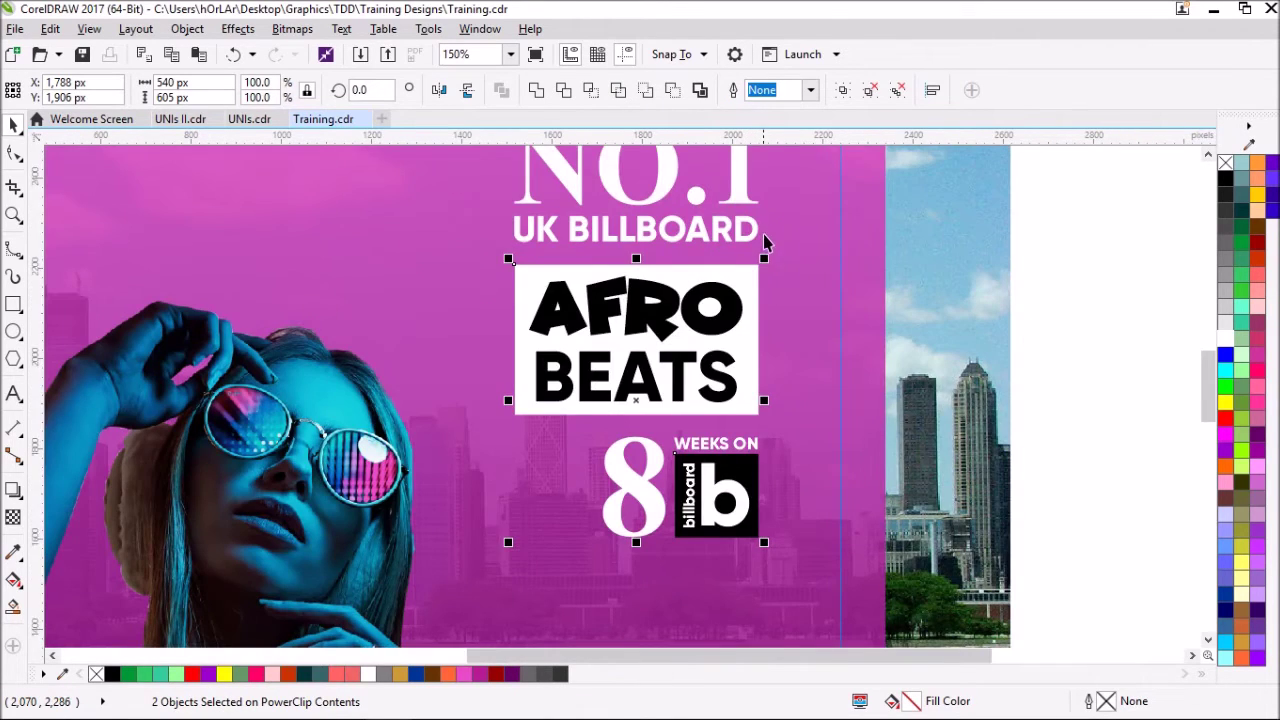
scroll(762, 250, "down", 2)
- Type 'Sunshine' below the billboard lockup, enlarge it and fill it white
left_click(954, 366)
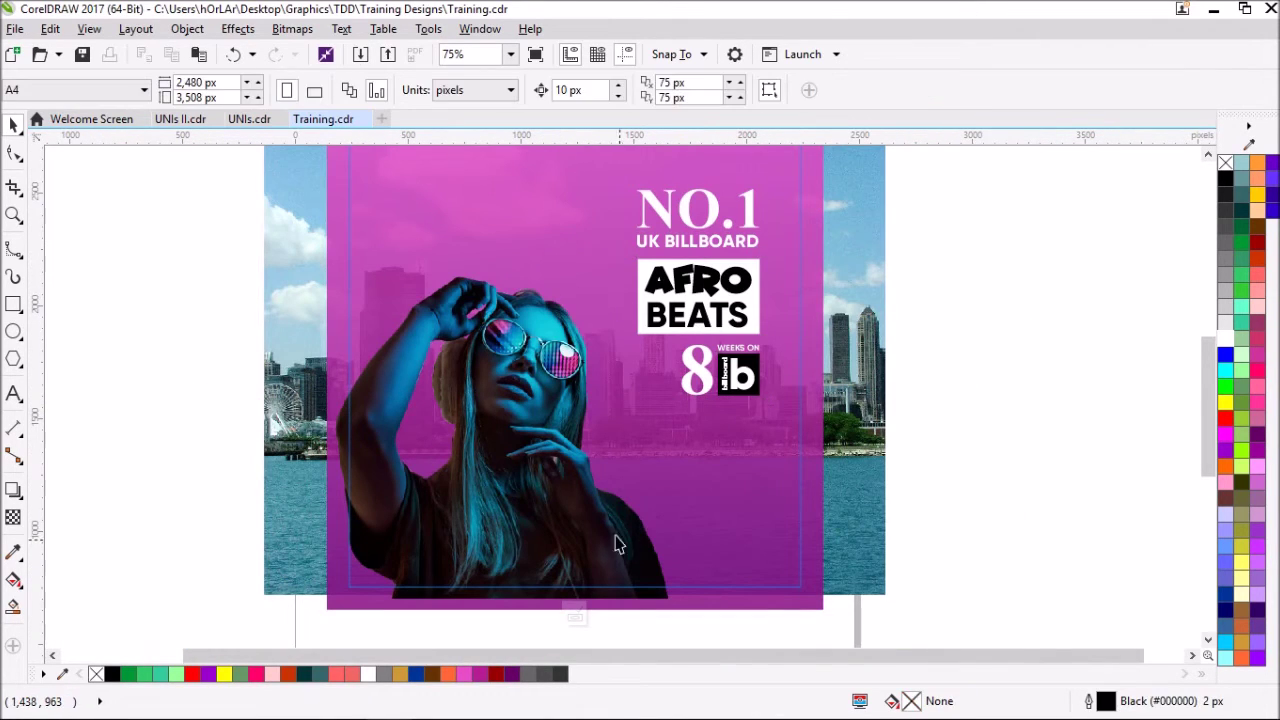
left_click(14, 393)
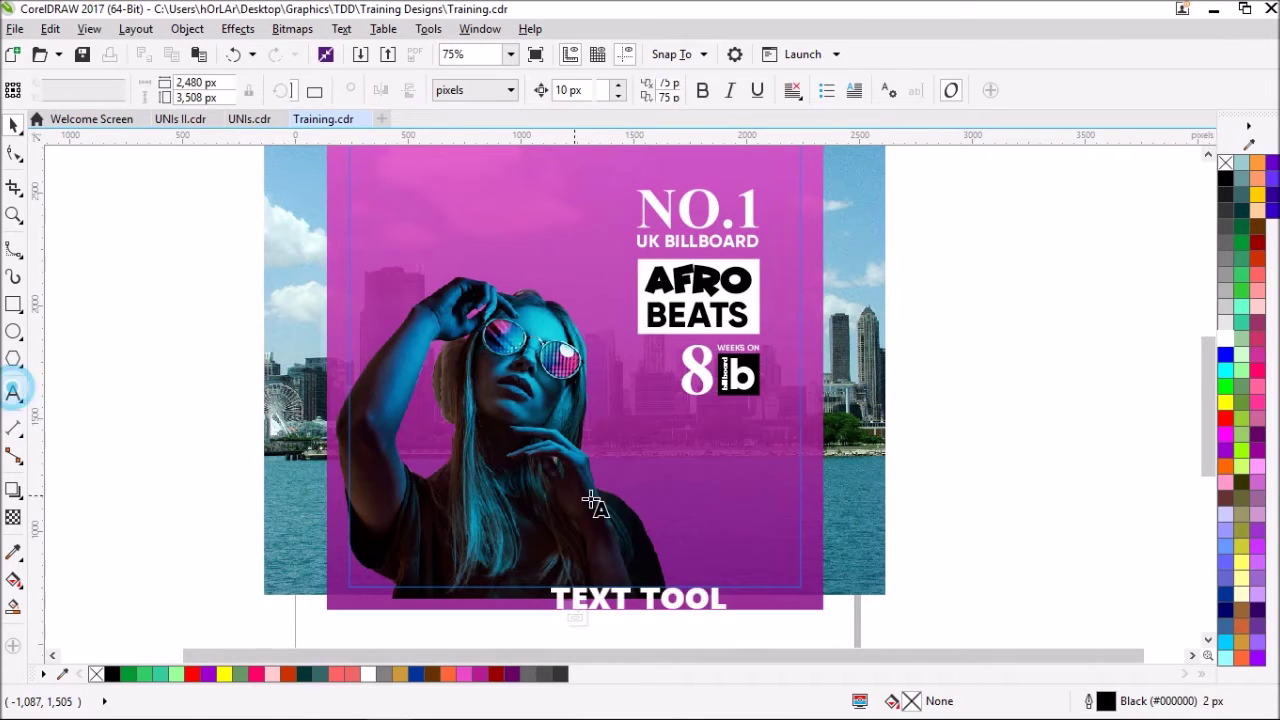
left_click(638, 462)
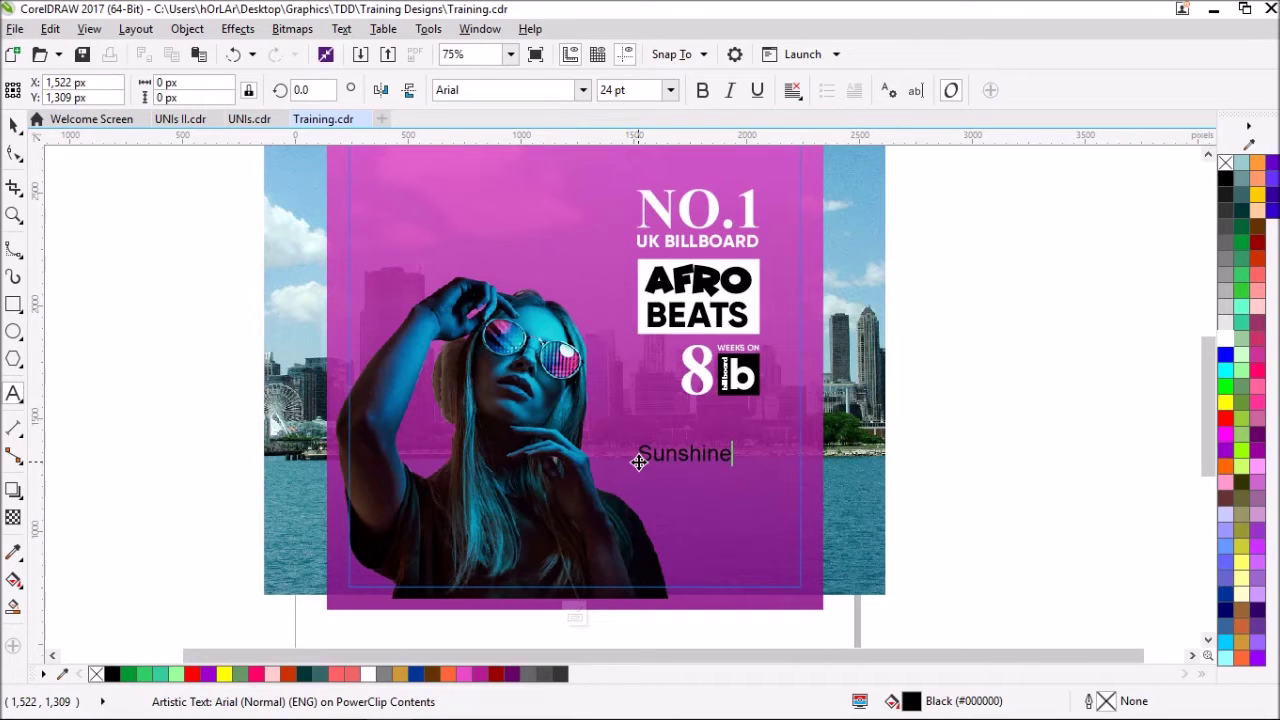
key("ctrl+space")
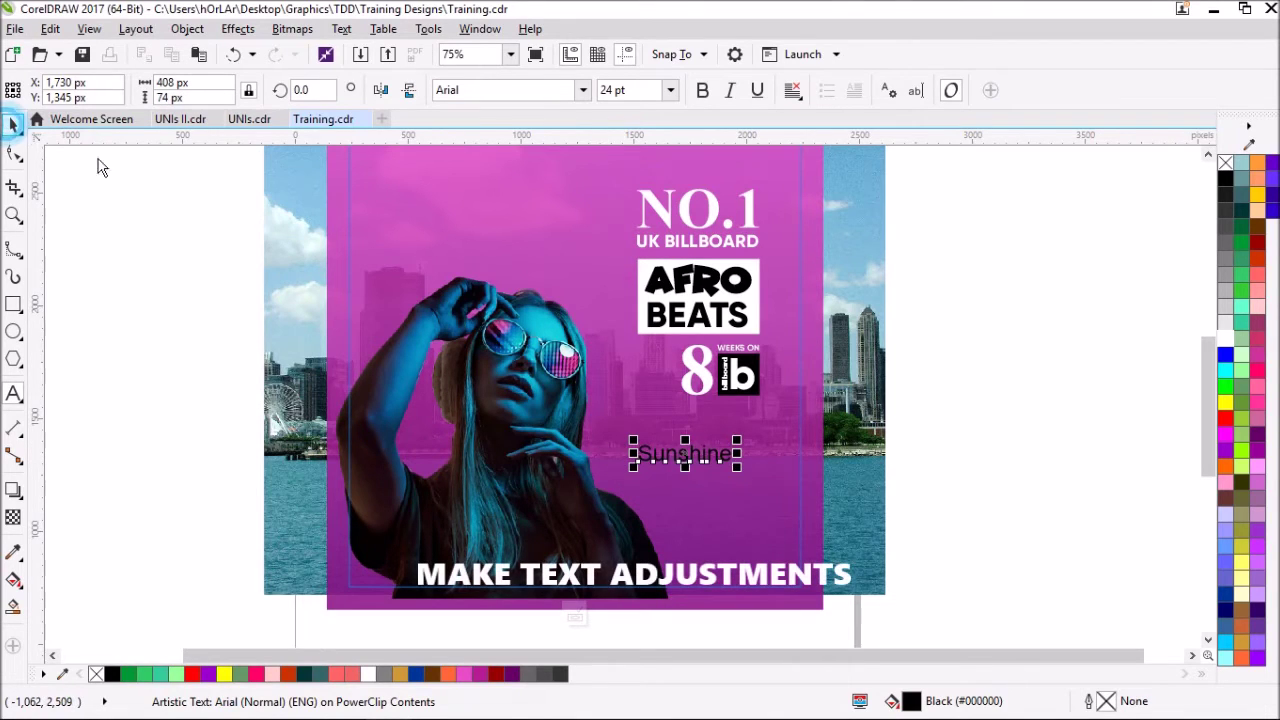
left_click_drag(632, 471, 538, 485)
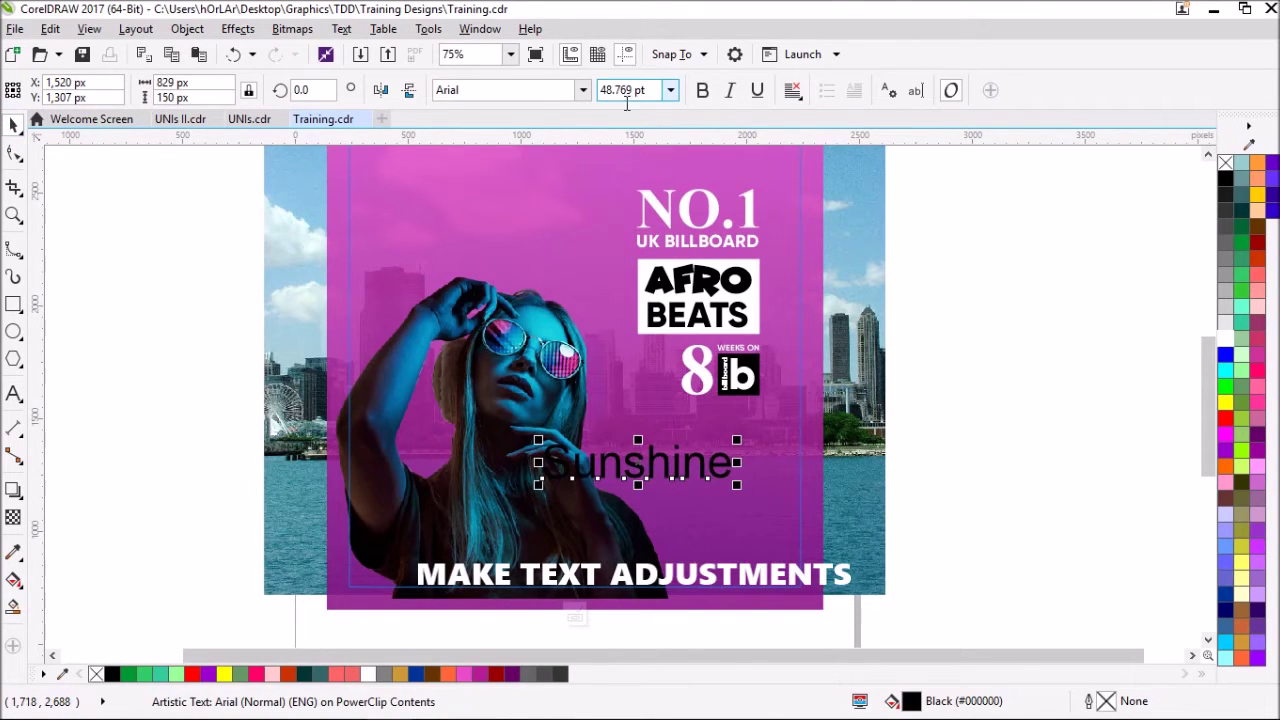
left_click(1225, 341)
- Set Sunshine to Times New Roman Italic at 72 pt
left_click(582, 90)
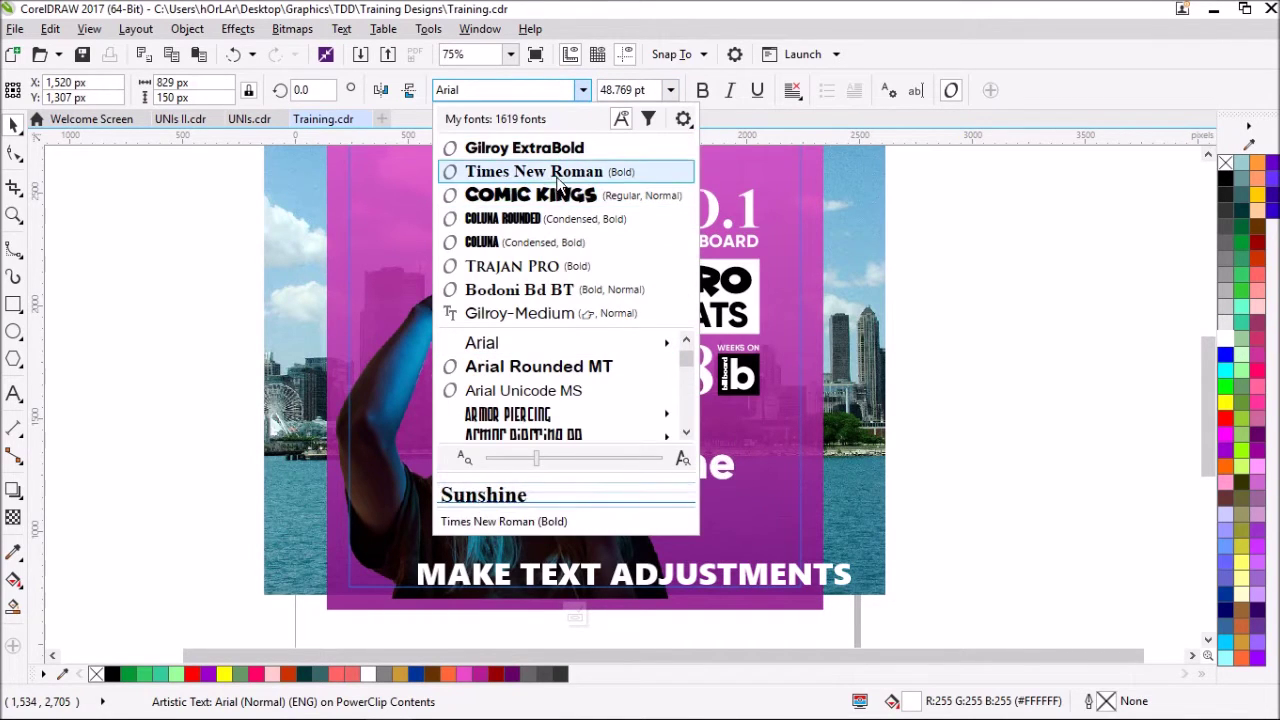
left_click(558, 175)
left_click(730, 90)
left_click(670, 90)
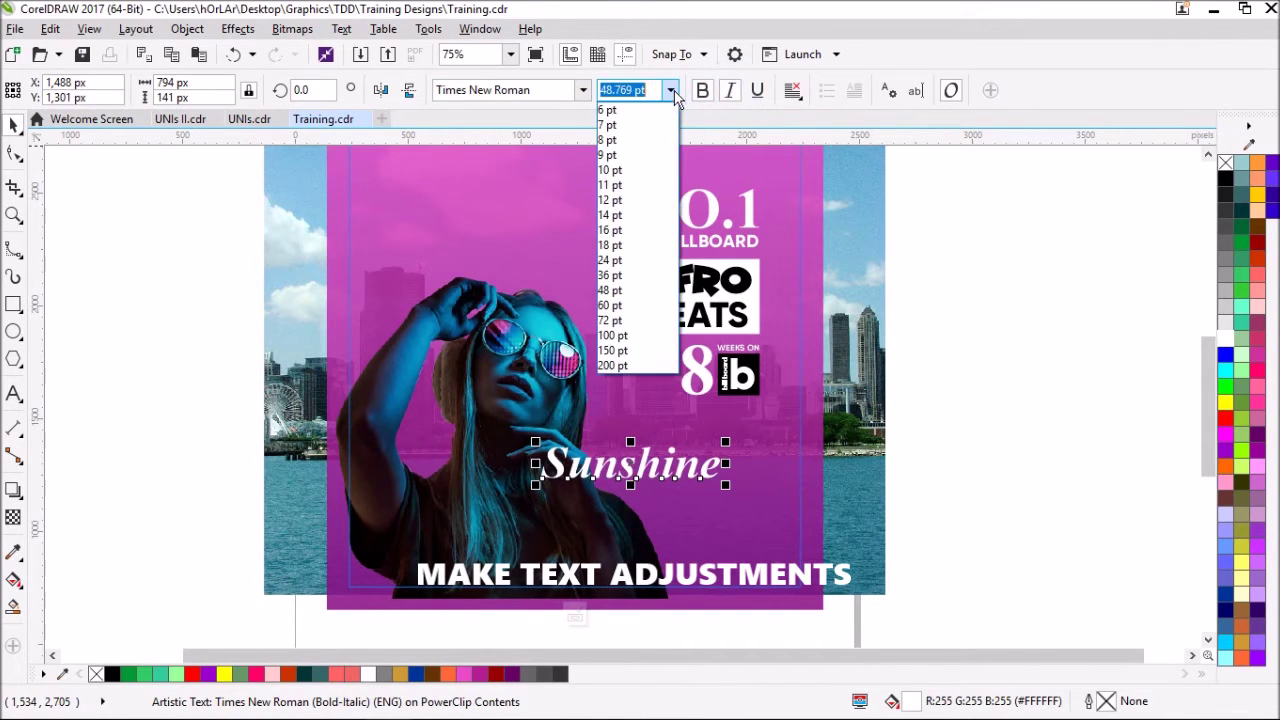
left_click(612, 320)
- Position Sunshine centred under the lockup, slightly lower on the poster
left_click_drag(730, 462, 690, 466)
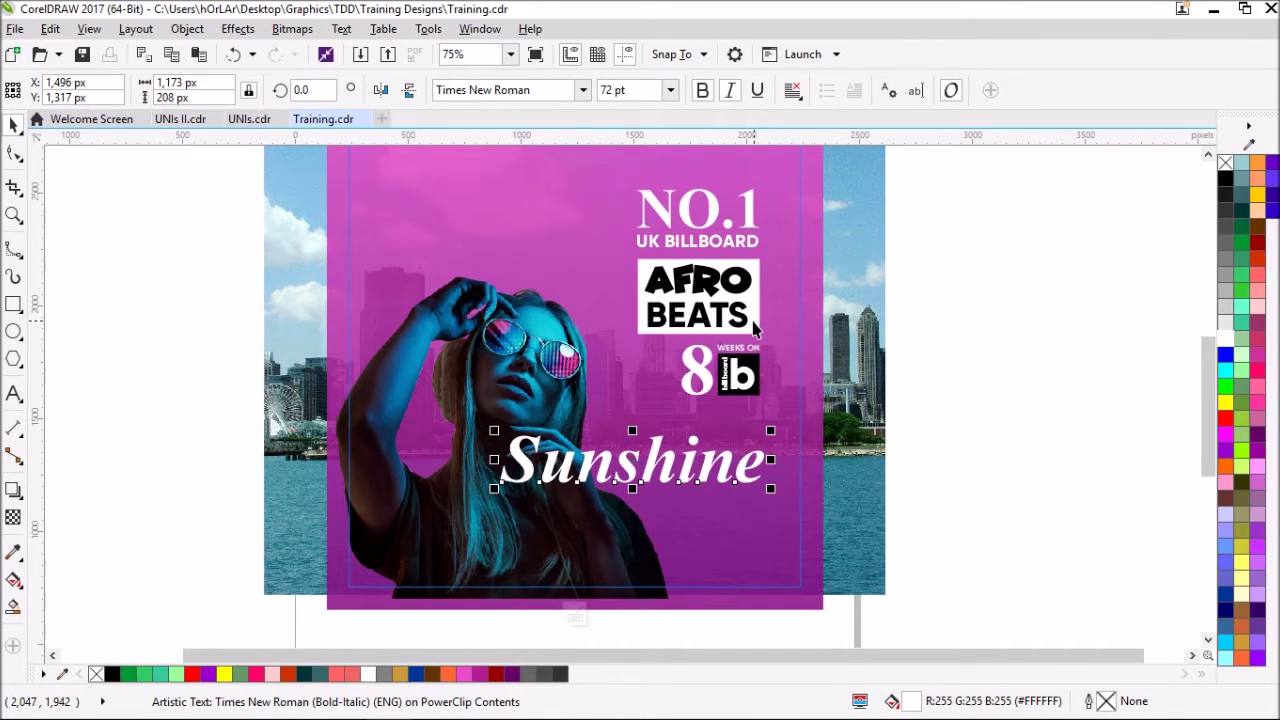
left_click(755, 328, "shift")
left_click(917, 428)
key("ctrl+z")
left_click(950, 472)
left_click(764, 465)
left_click_drag(766, 457, 760, 480)
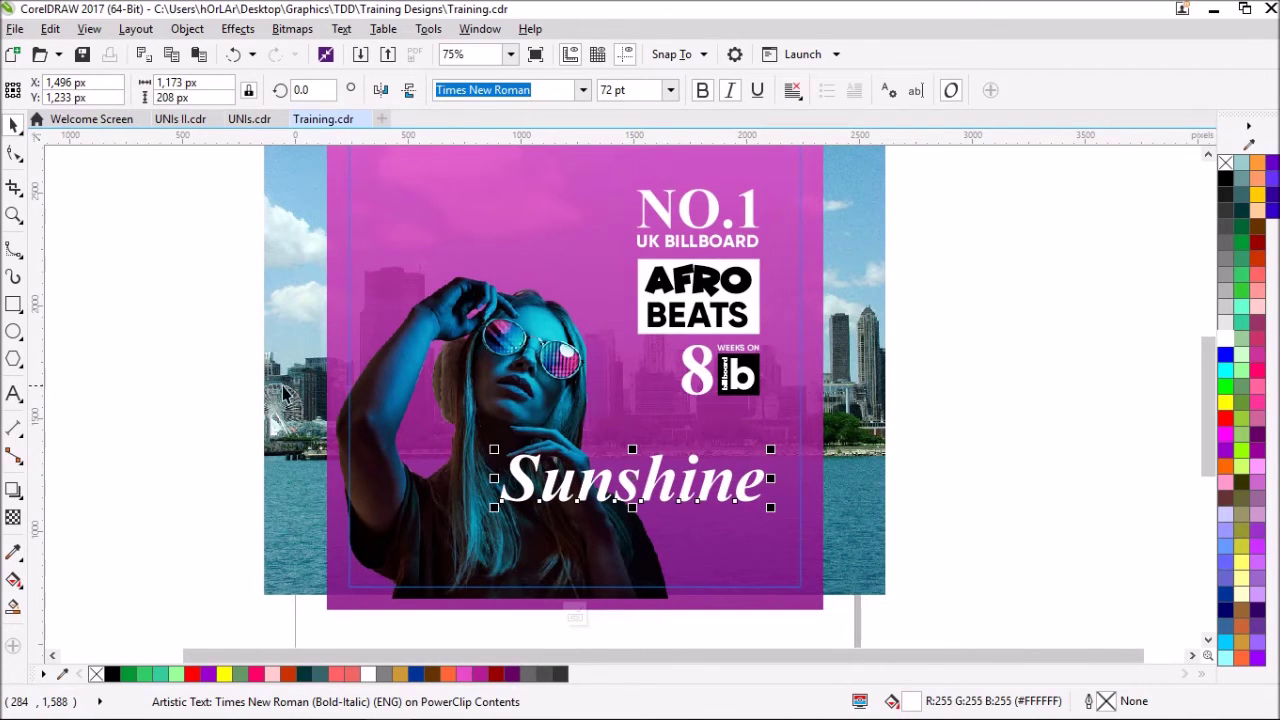
left_click(197, 386)
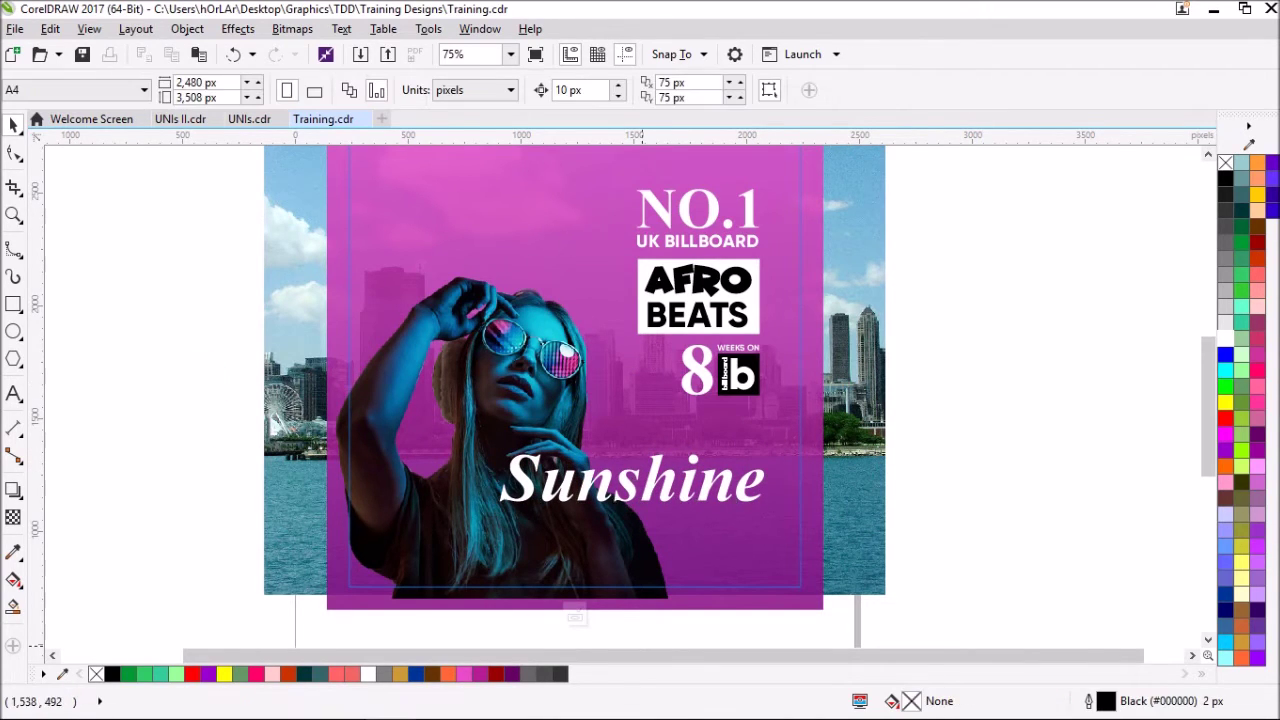
- Type the artist's name under Sunshine, shrink it, and set Times New Roman Bold Italic
left_click(13, 393)
left_click(665, 527)
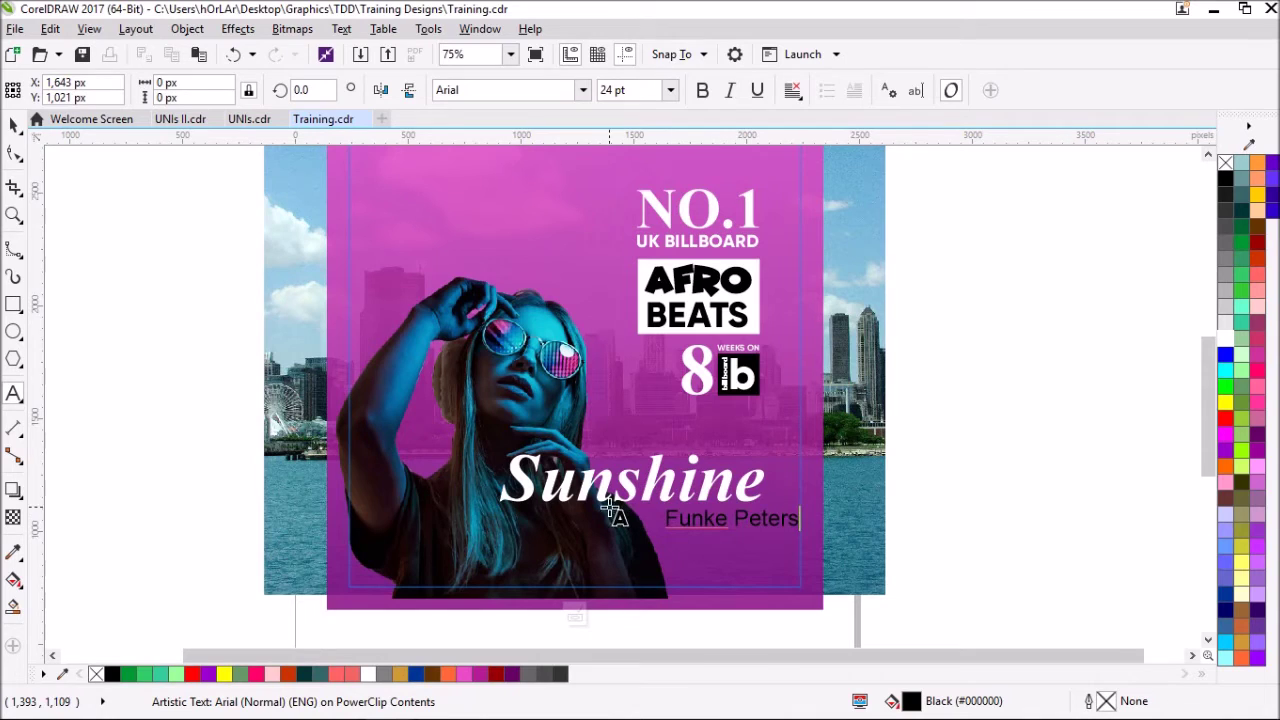
left_click_drag(804, 532, 782, 508)
left_click(582, 90)
left_click(514, 149)
left_click(704, 90)
left_click(731, 90)
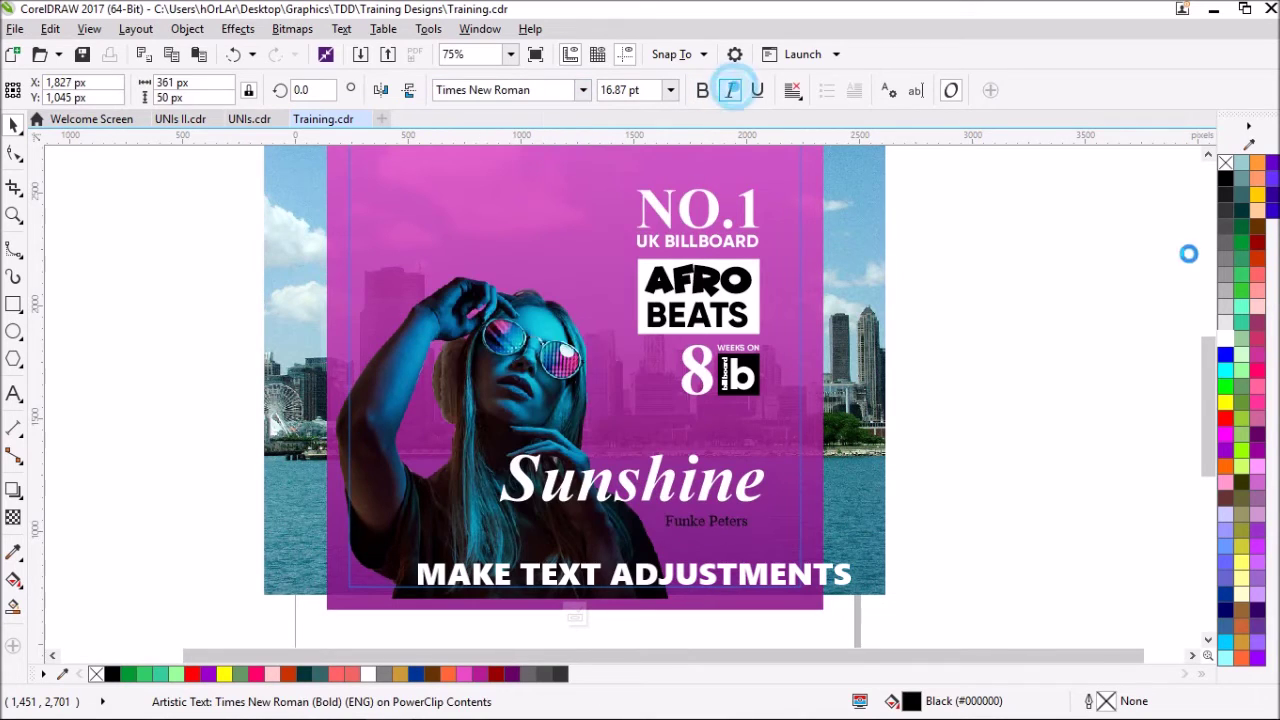
- Reselect the artist-name text and enlarge it slightly
left_click(704, 497)
left_click(706, 528)
left_click(711, 530)
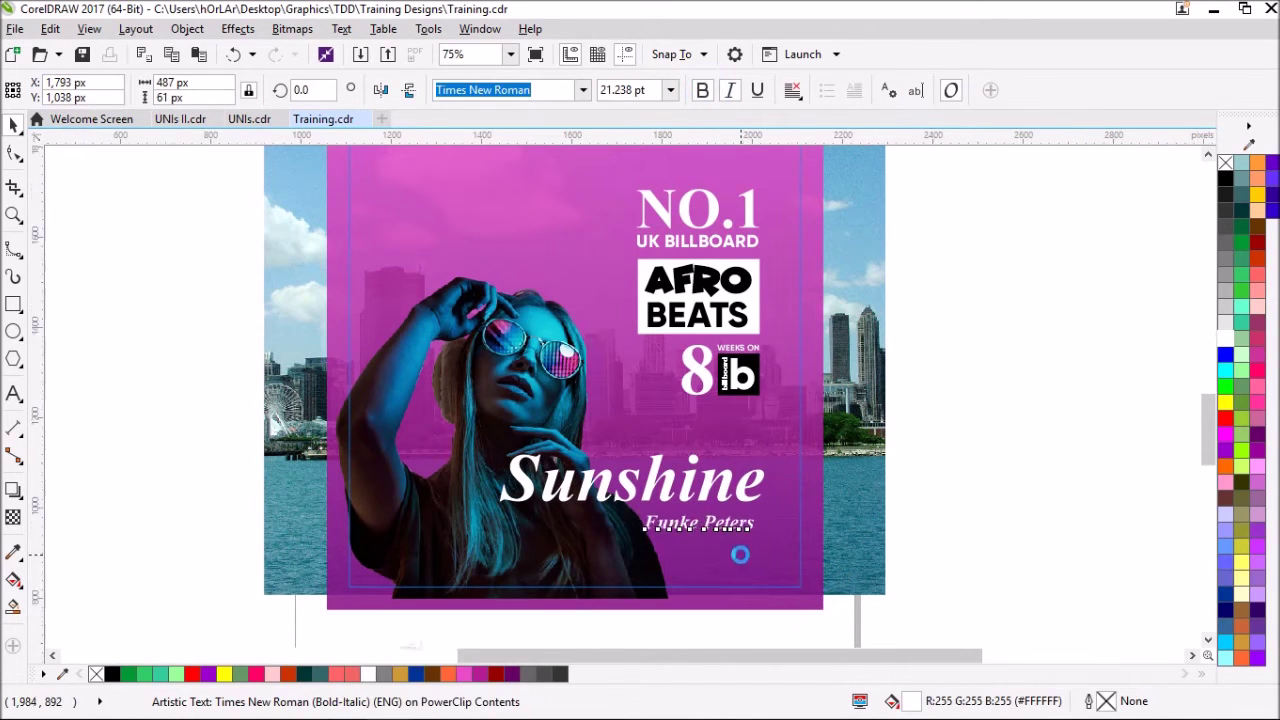
scroll(737, 557, "up", 2)
left_click_drag(773, 510, 804, 515)
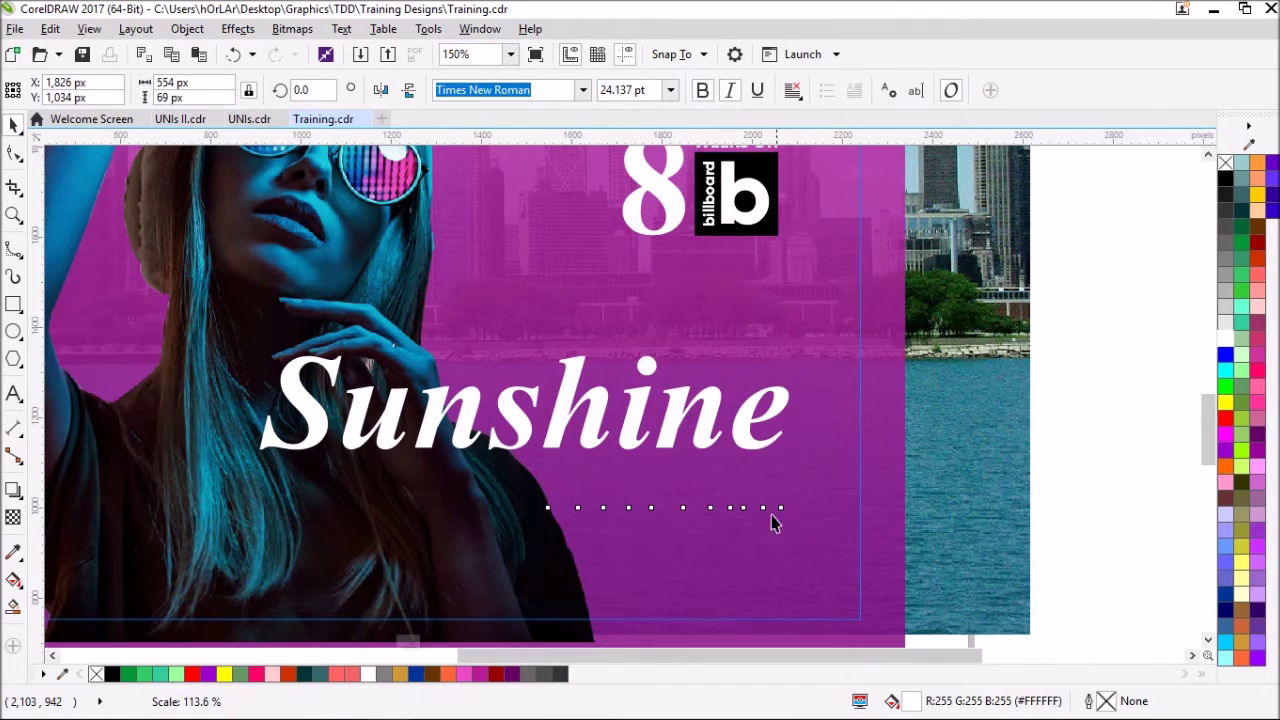
left_click_drag(540, 516, 501, 519)
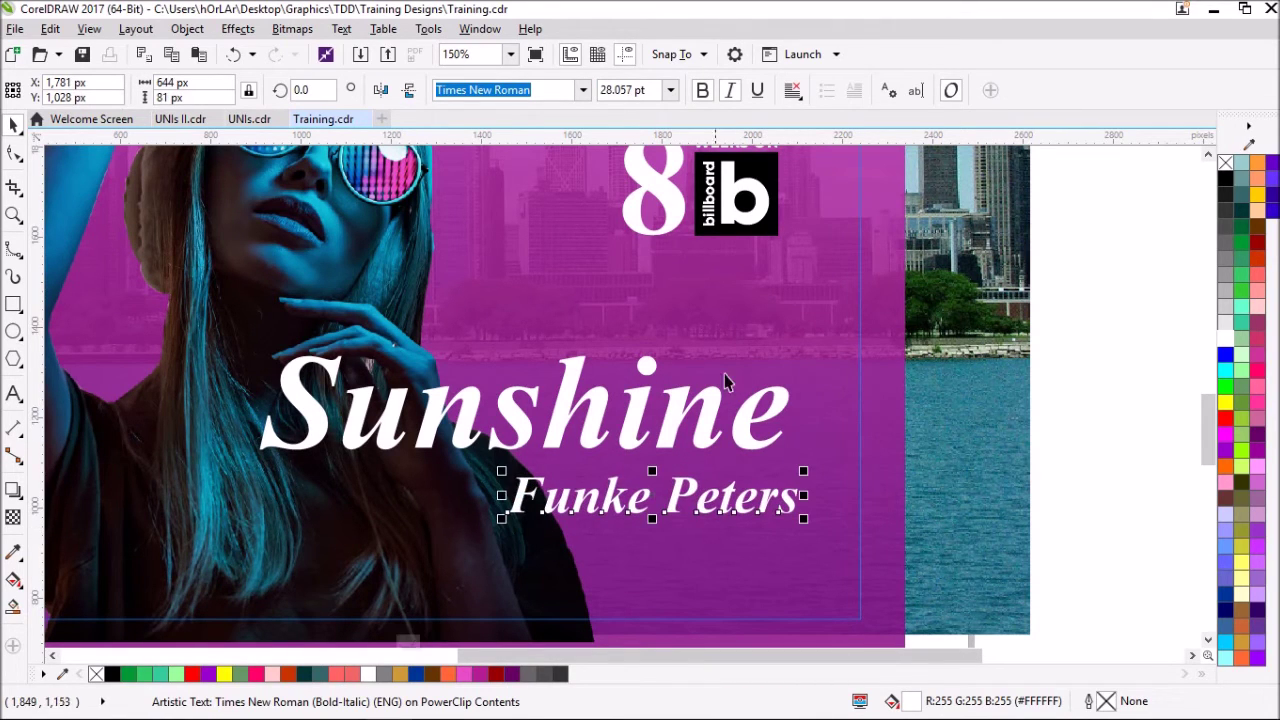
- Right-align the artist name with Sunshine and nudge it up closer to the title
left_click(716, 440, "shift")
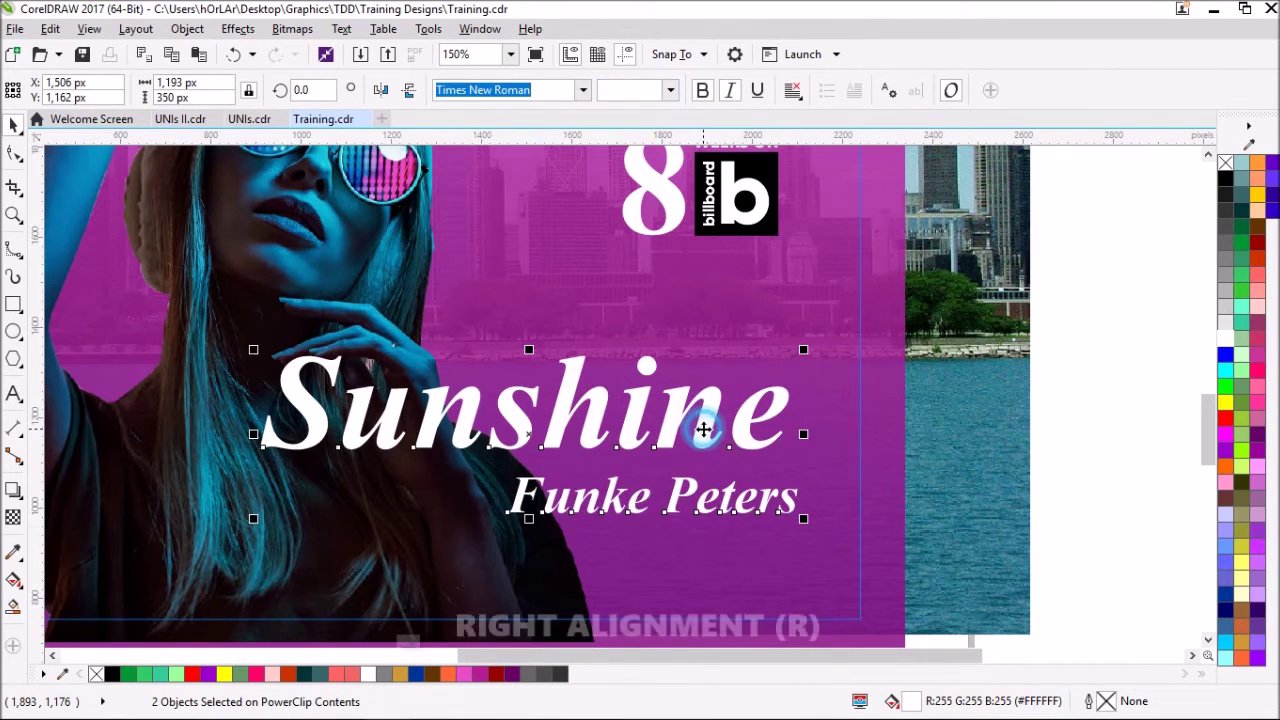
key("r")
left_click(814, 480)
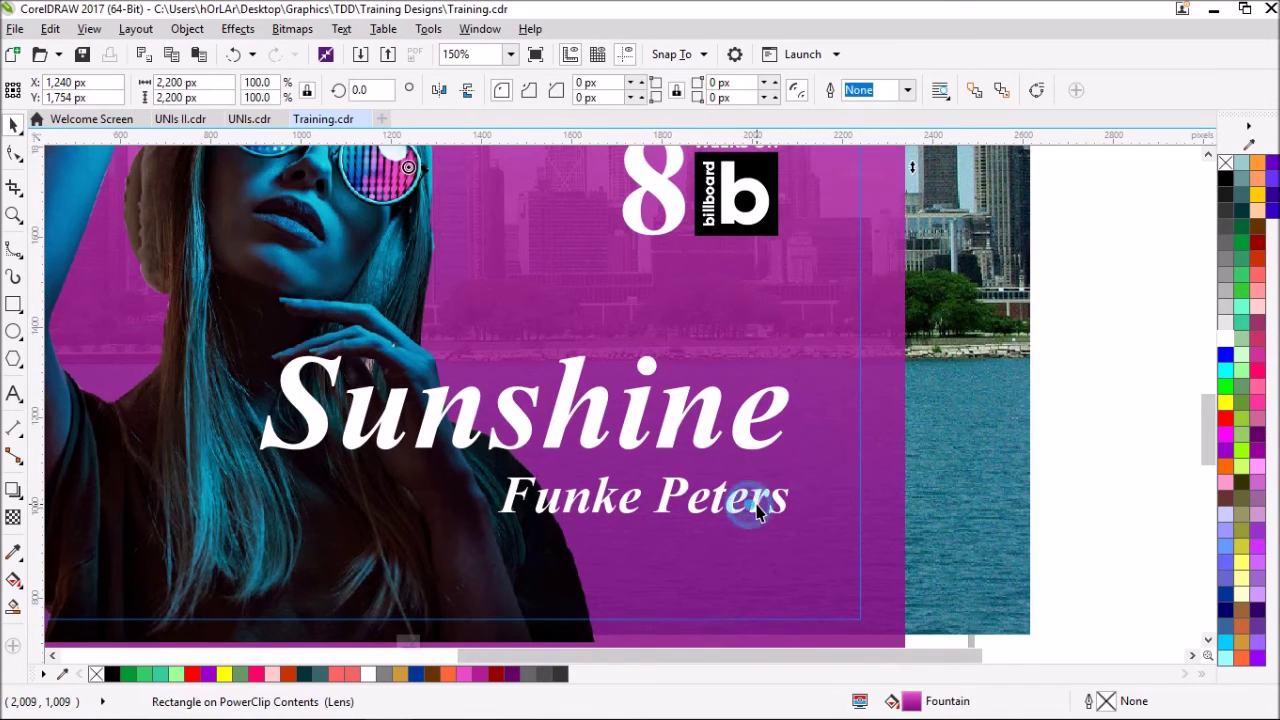
left_click(749, 506)
left_click_drag(749, 506, 765, 498)
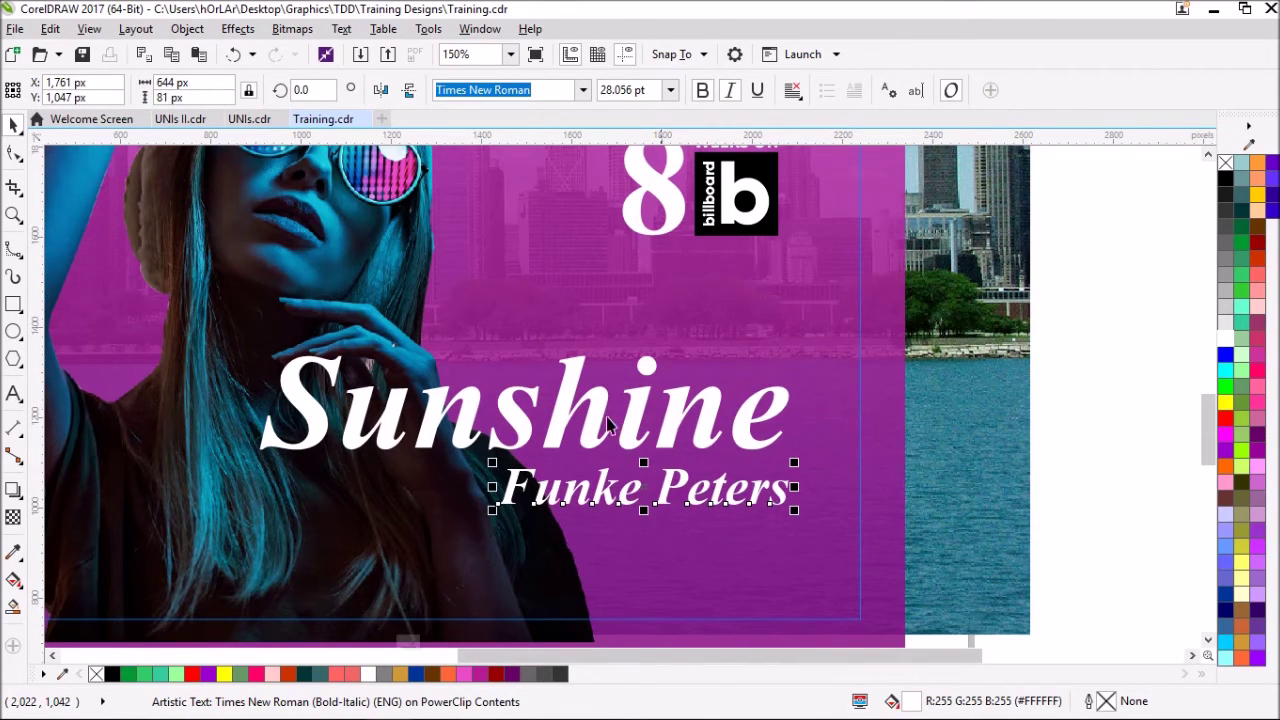
- Draw a white, outline-free bar 10 px tall and move it up just under the artist's name
left_click(14, 304)
left_click_drag(632, 540, 786, 552)
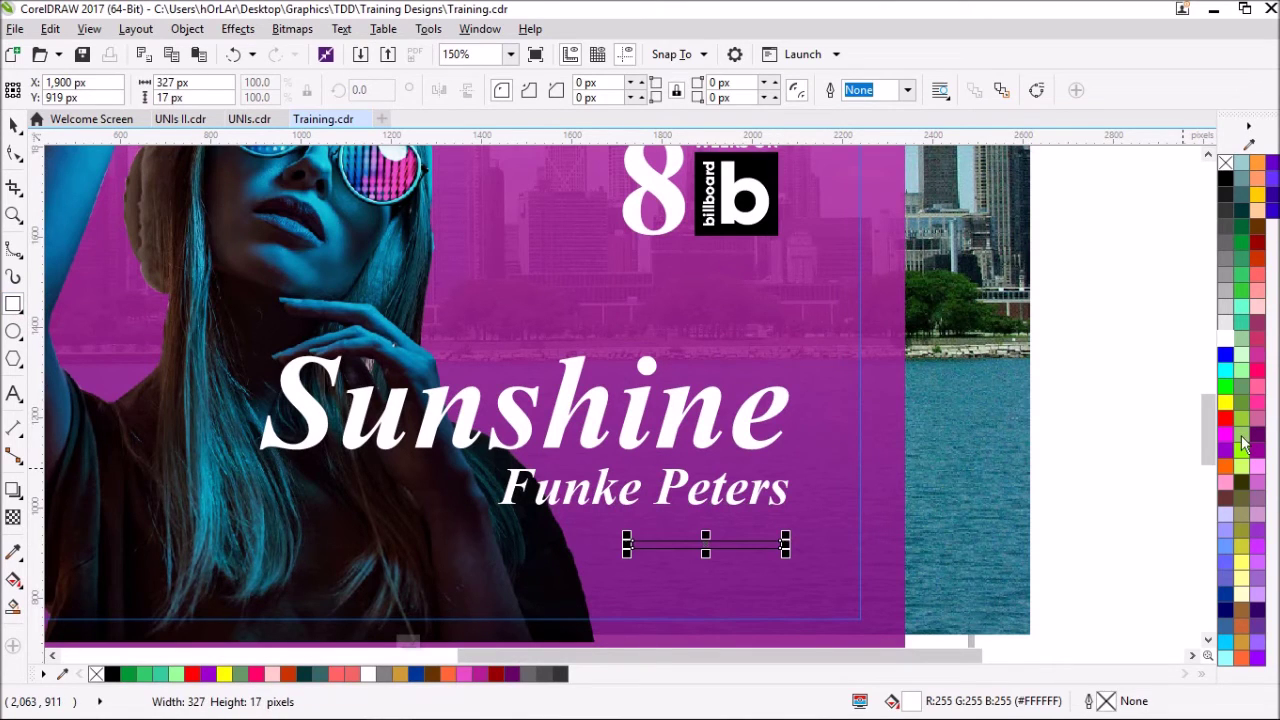
left_click(1233, 230)
right_click(1225, 162)
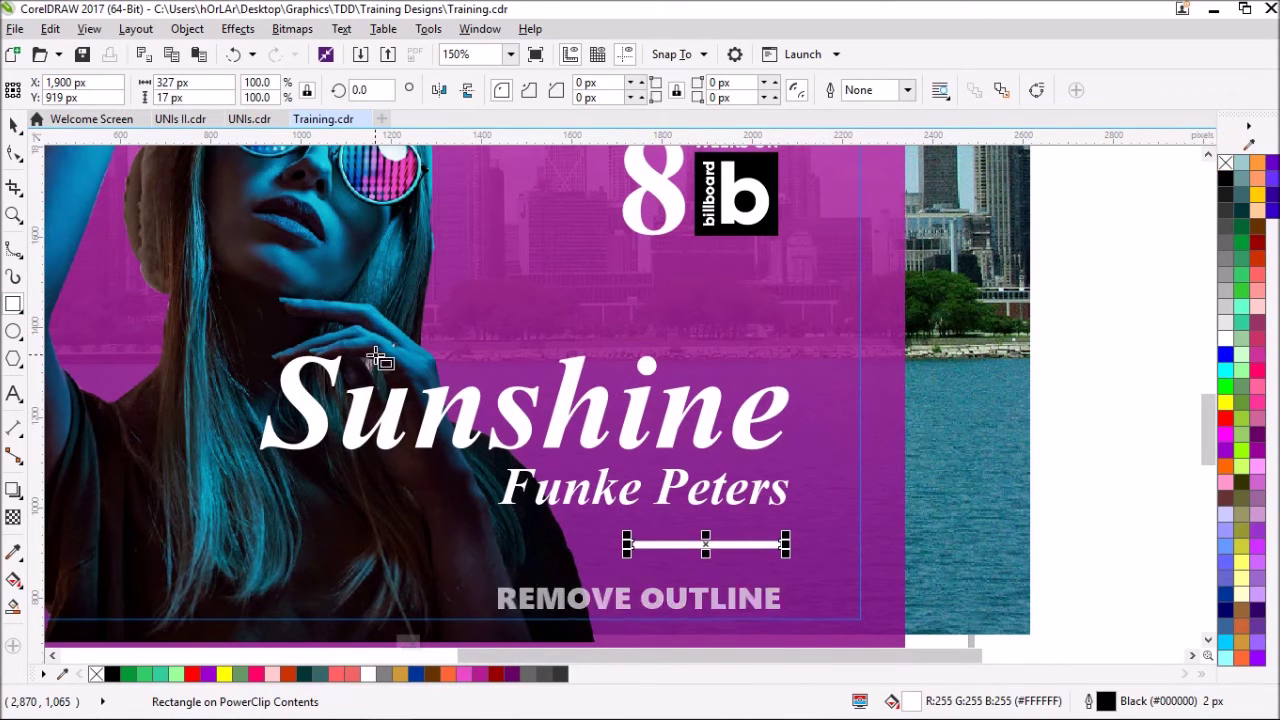
scroll(674, 588, "up", 2)
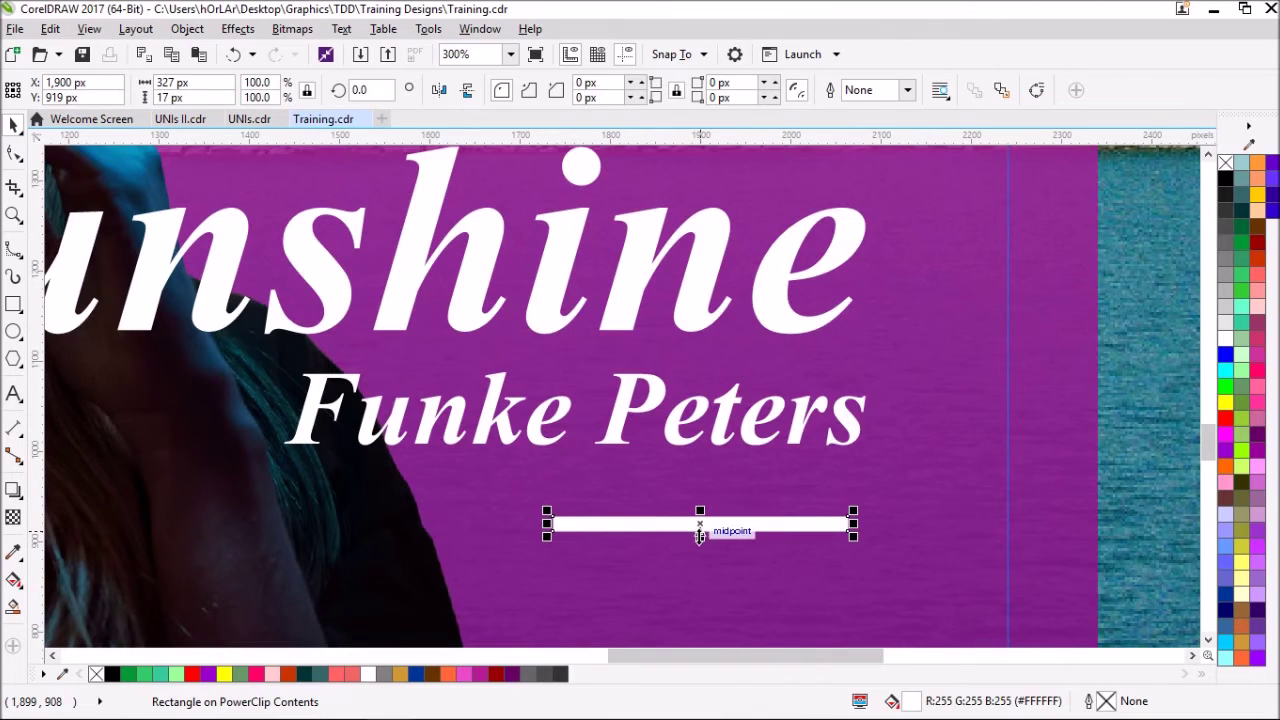
left_click_drag(700, 537, 702, 528)
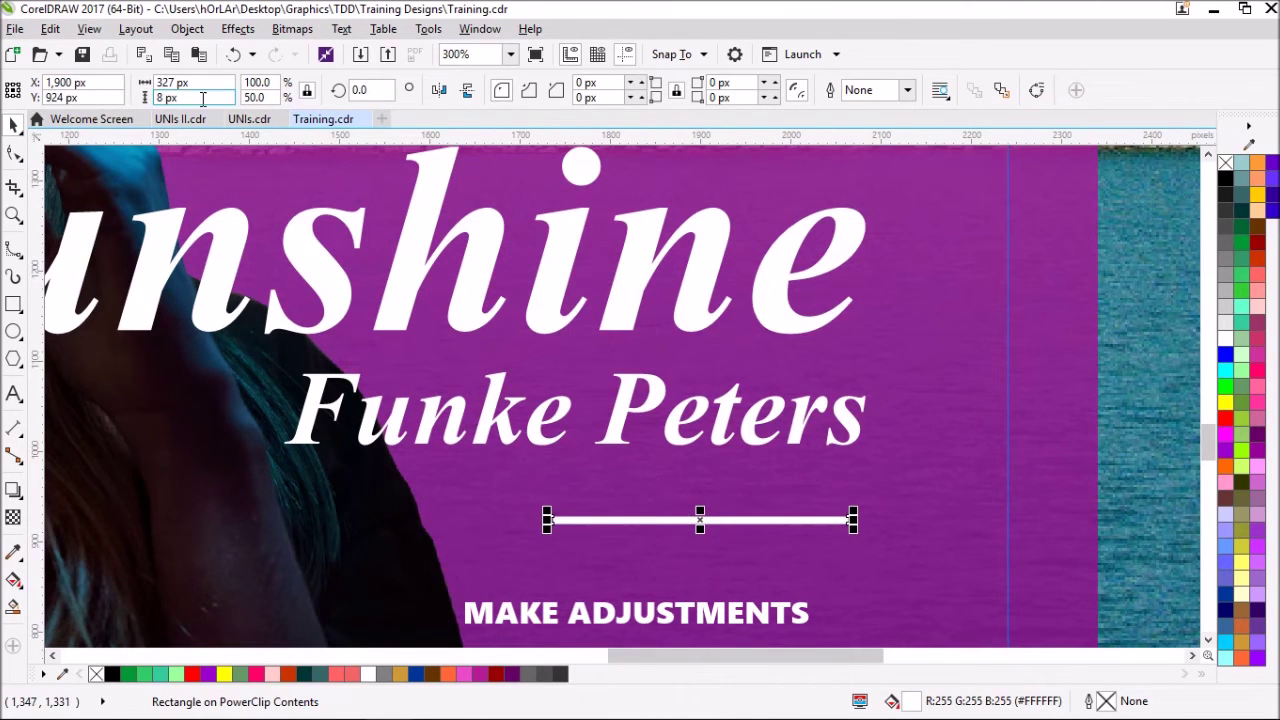
type("10")
key("Return")
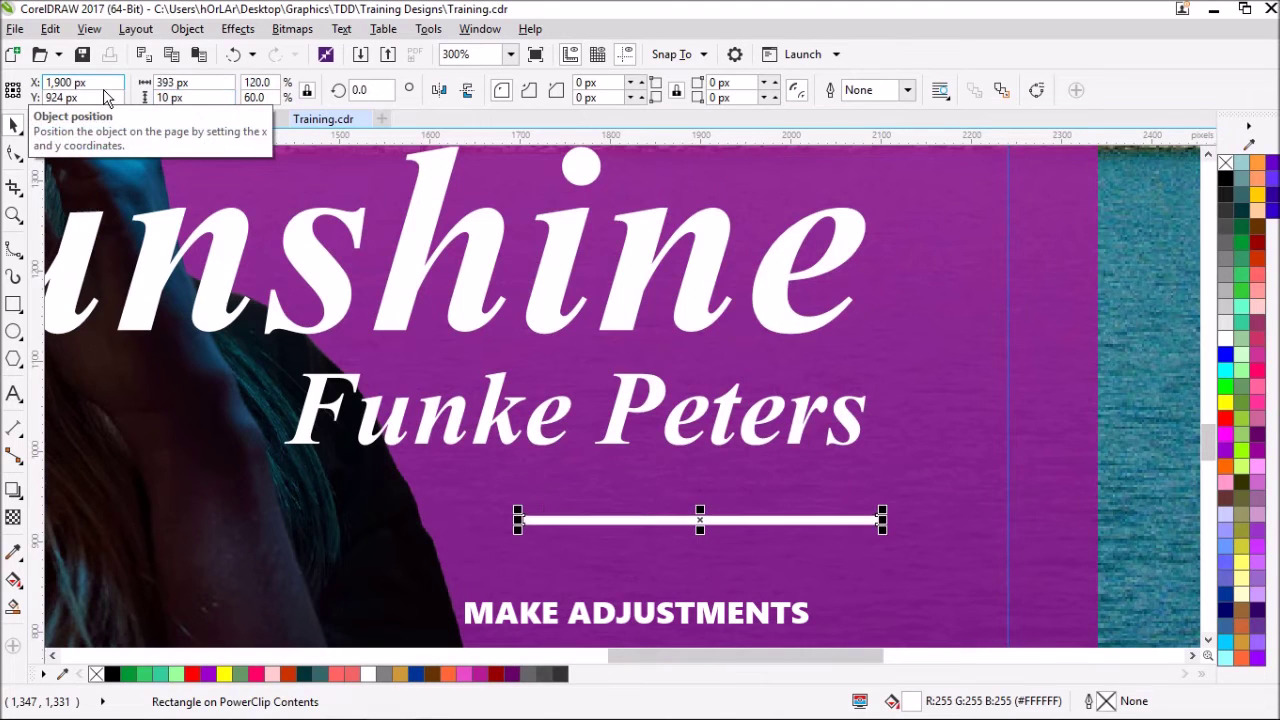
left_click_drag(851, 520, 831, 503)
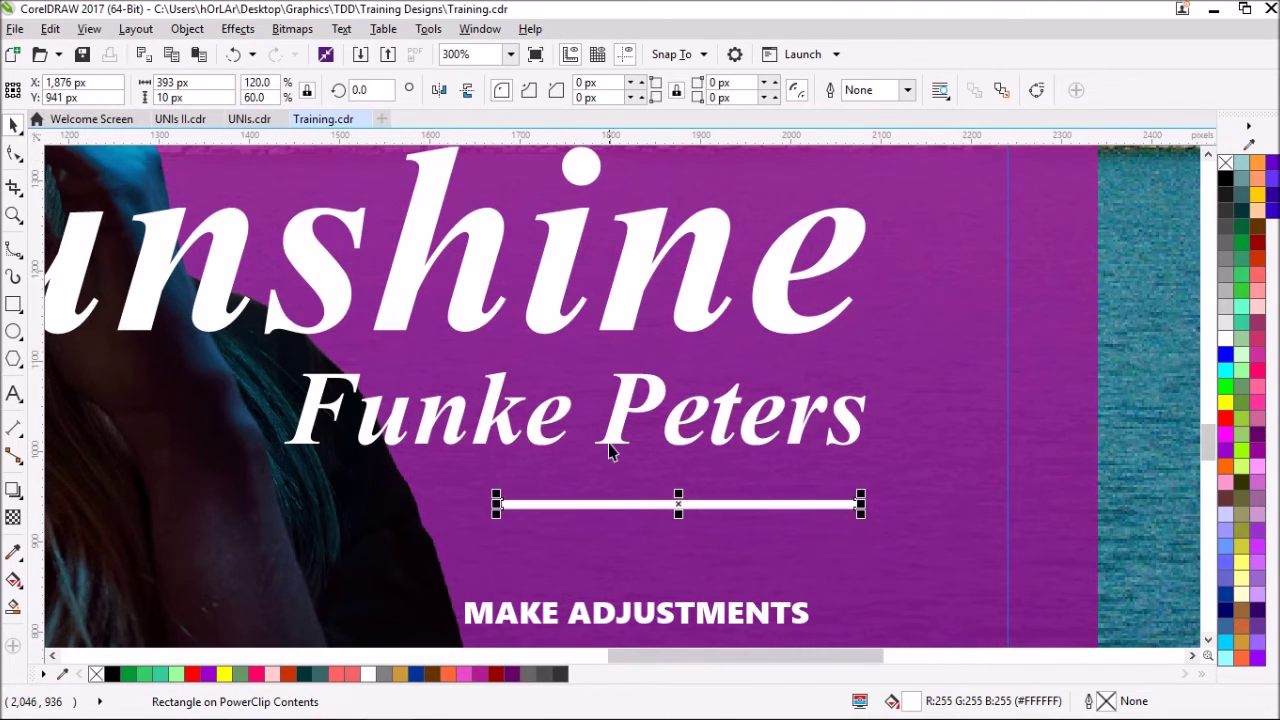
scroll(653, 530, "down", 2)
scroll(654, 528, "up", 2)
- Type '3 COVERS IN' in Gilroy ExtraBold and shrink it to fit under the bar
left_click(14, 393)
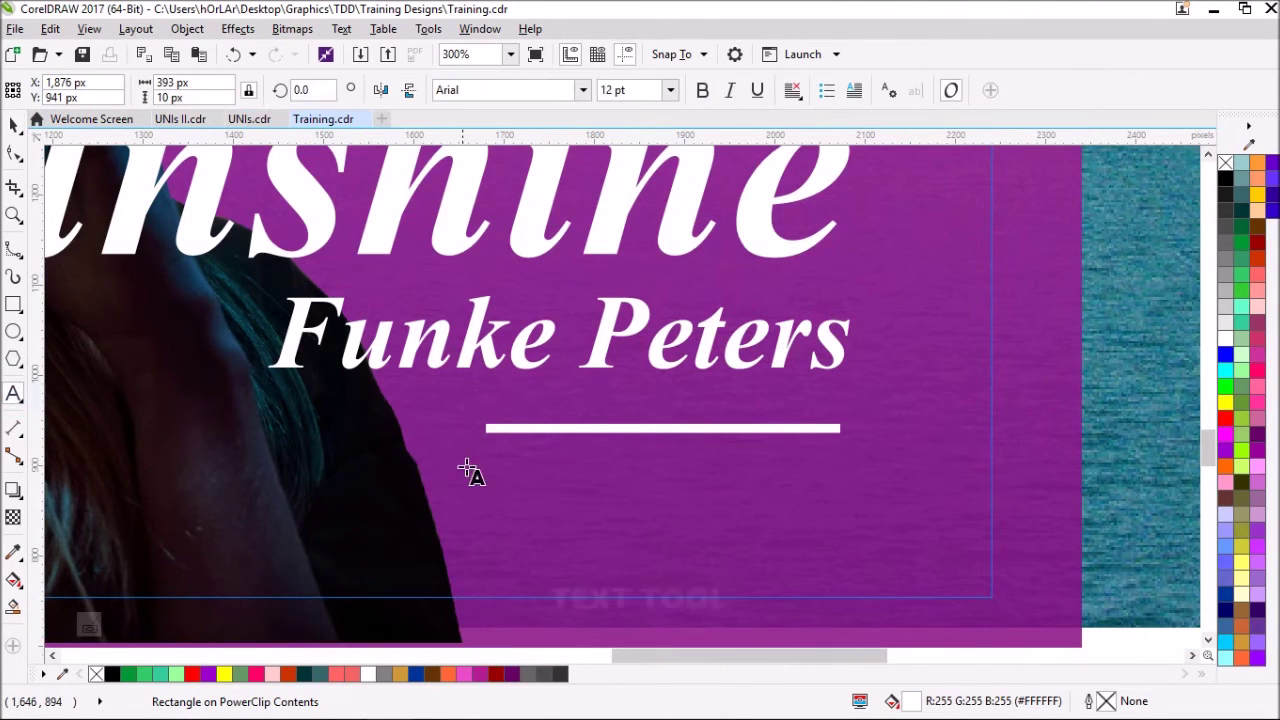
left_click(491, 464)
type("3 cove")
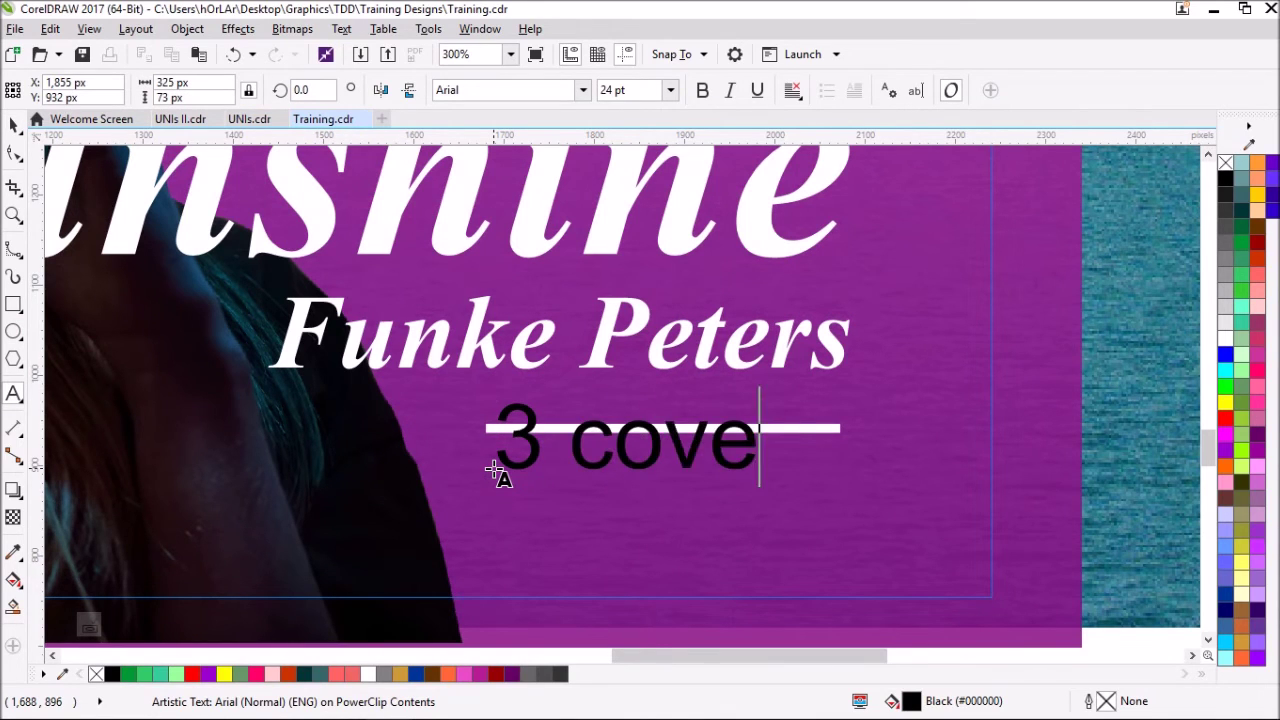
key("BackSpace")
key("BackSpace")
key("BackSpace")
key("BackSpace")
type("COVERS IN")
key("ctrl+space")
scroll(500, 471, "down", 2)
left_click(581, 88)
left_click(535, 171)
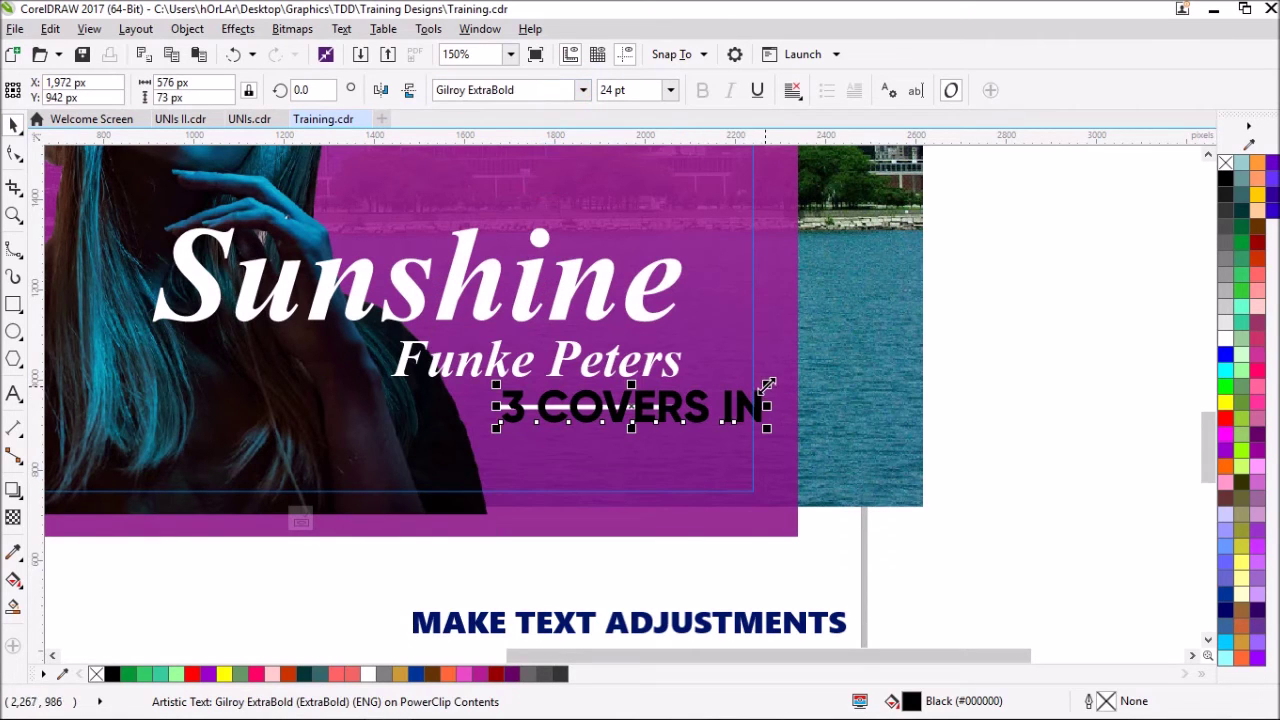
left_click_drag(755, 403, 738, 440)
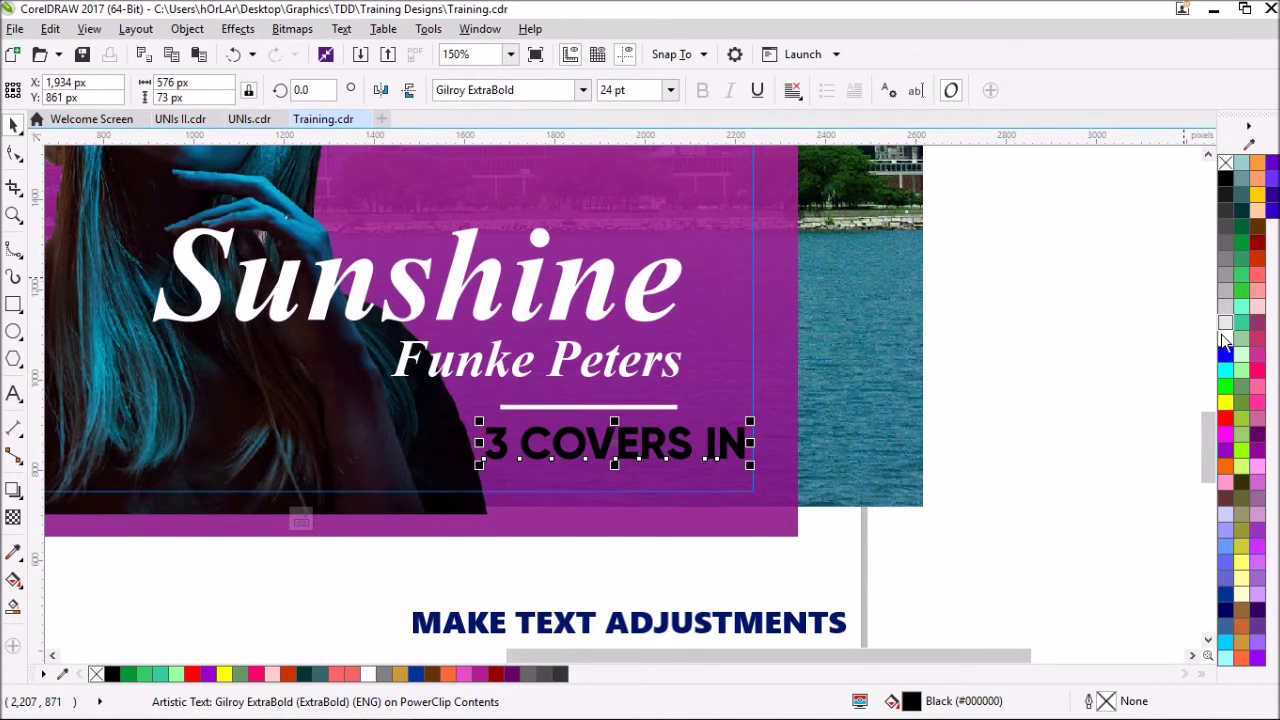
left_click_drag(748, 462, 582, 427)
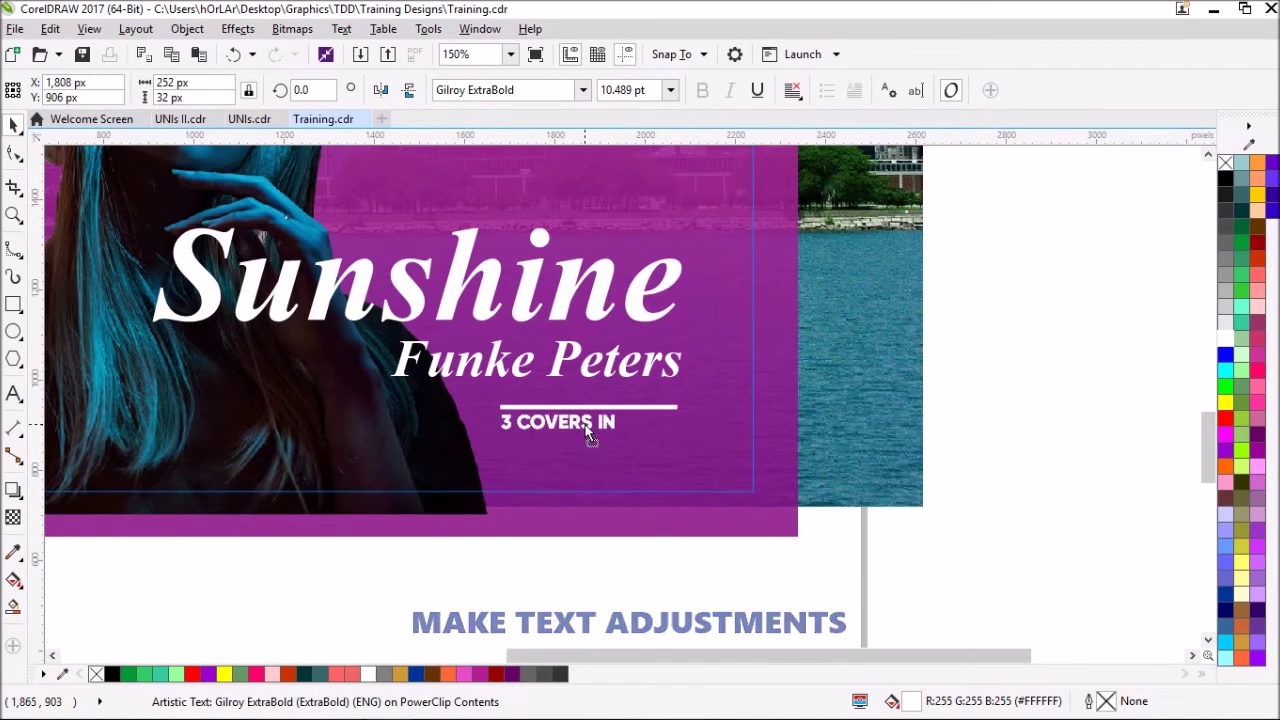
left_click(586, 431)
- Add a white Times New Roman '10', enlarged about 149% with tighter spacing between its digits
key("F8")
left_click(634, 455)
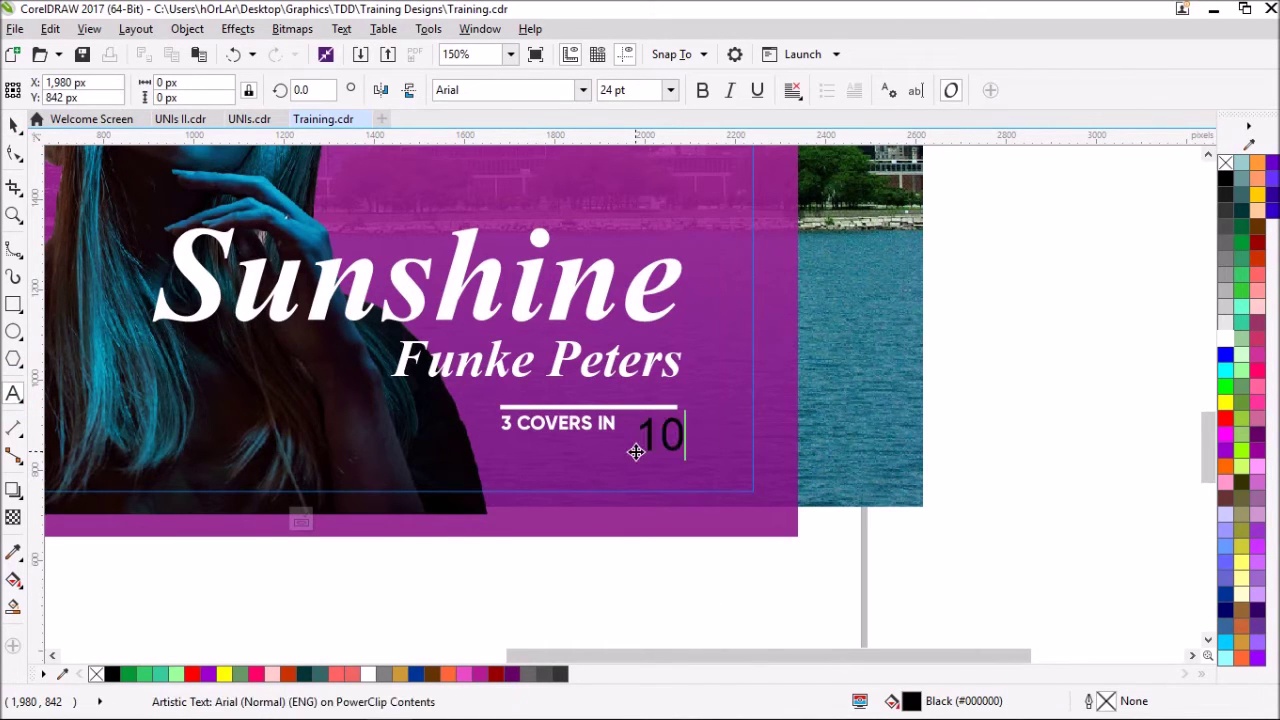
left_click(582, 90)
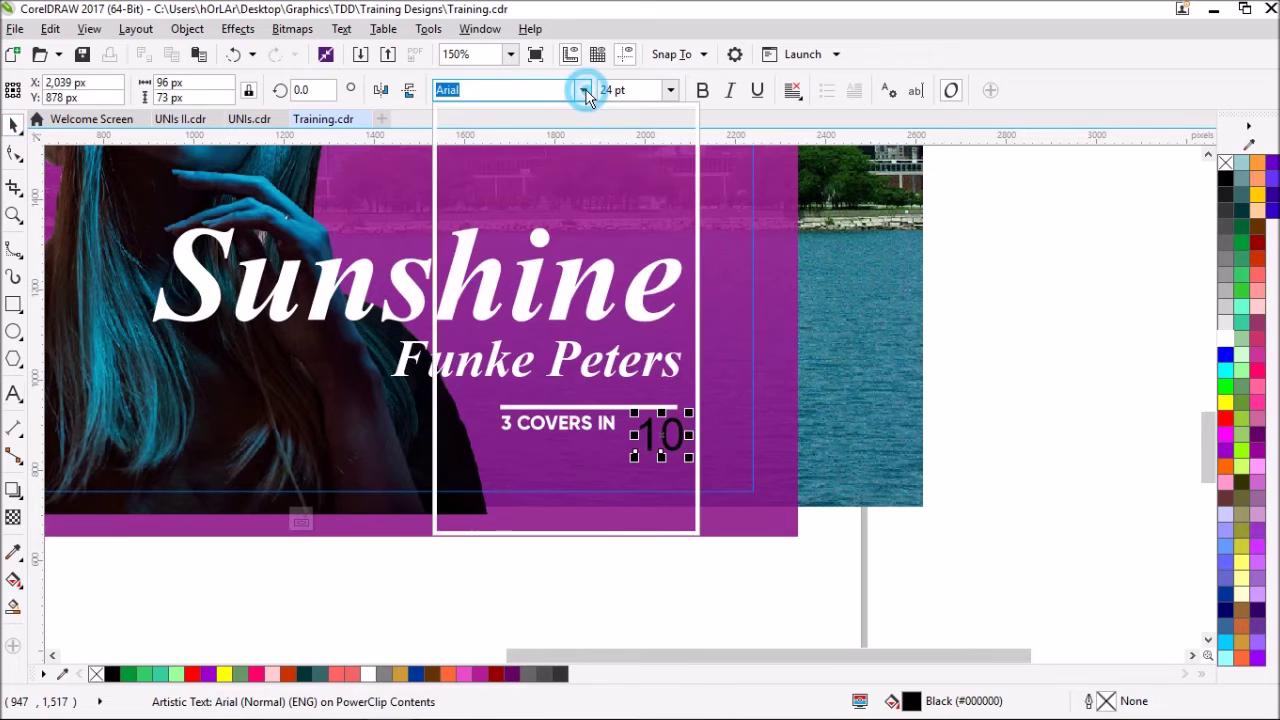
left_click(517, 180)
scroll(650, 441, "up", 2)
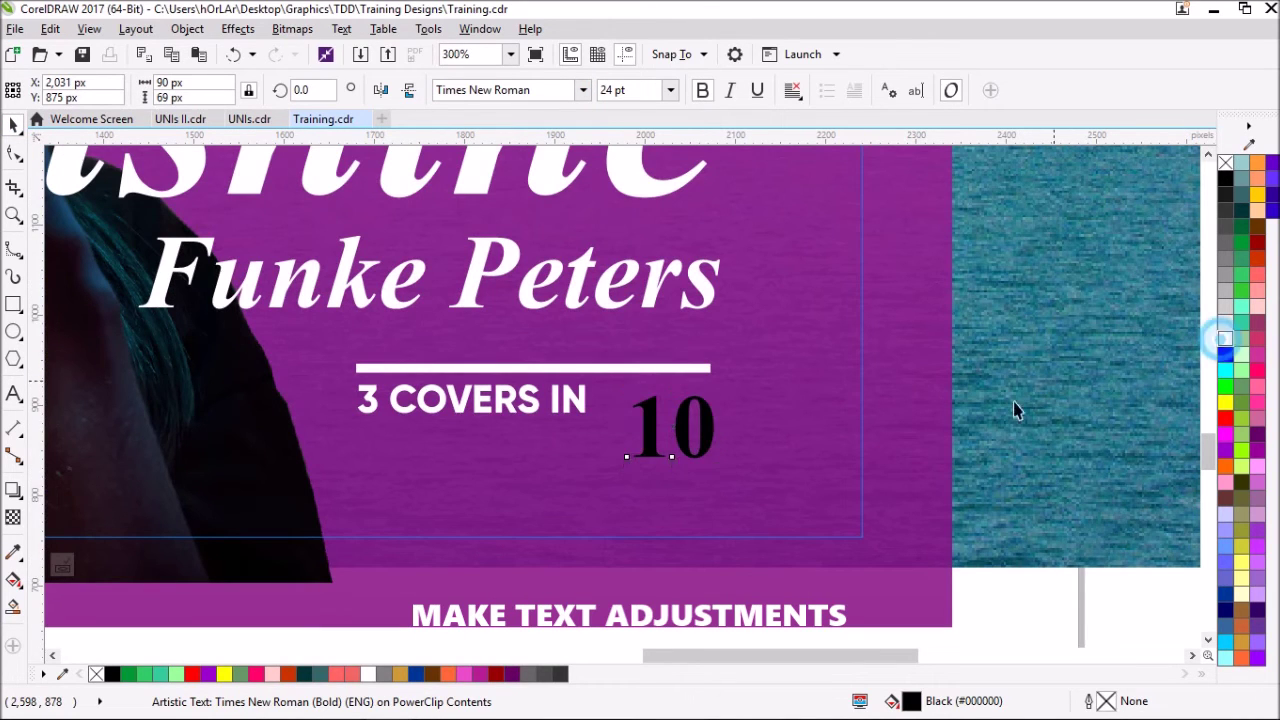
left_click(1225, 340)
key("ctrl+space")
left_click_drag(626, 457, 585, 494)
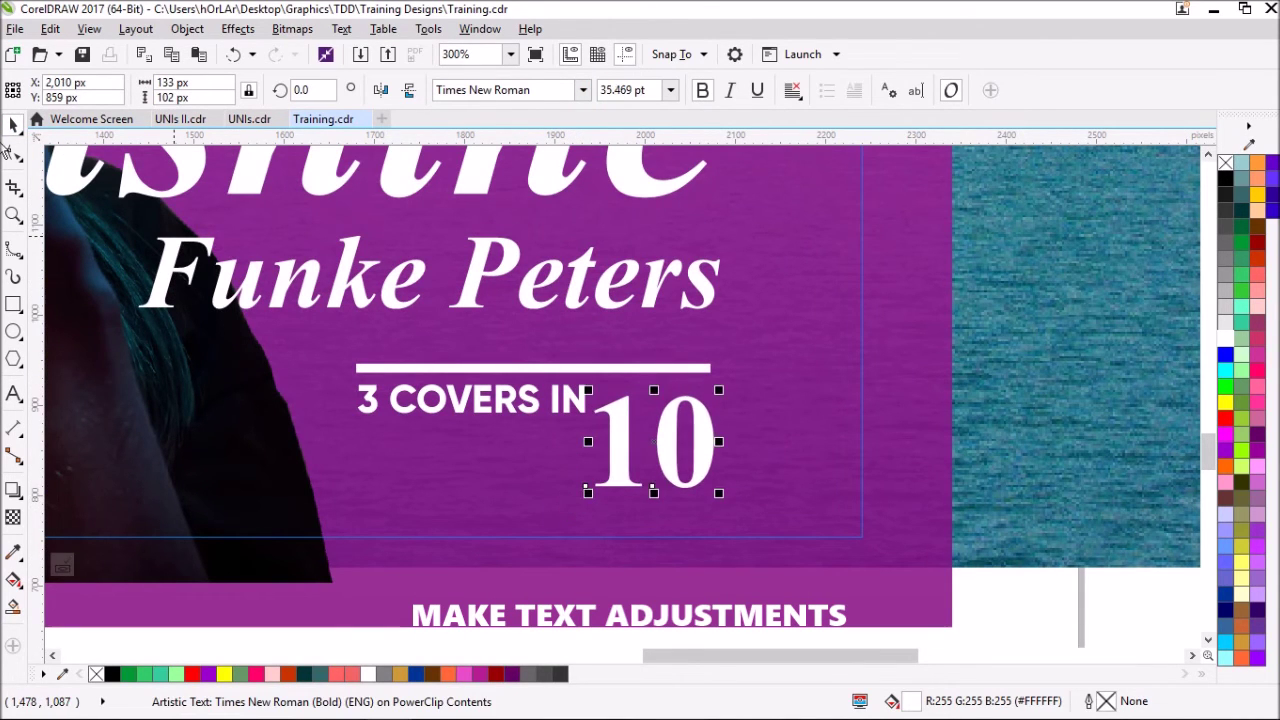
left_click(12, 150)
left_click_drag(737, 493, 710, 495)
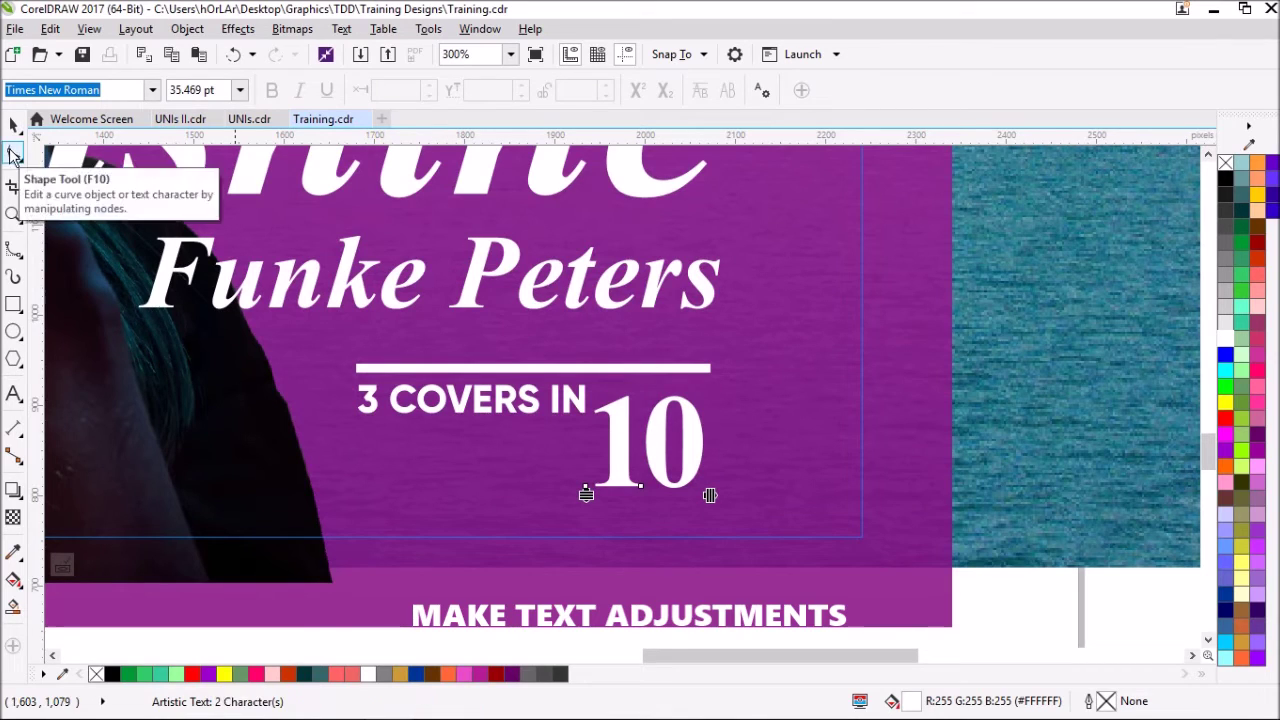
left_click(14, 124)
left_click_drag(694, 452, 702, 450)
- Add a white 'TOP' in Gilroy ExtraBold below 3 COVERS IN and enlarge it
left_click(13, 398)
left_click(371, 474)
type("TOP")
key("ctrl+space")
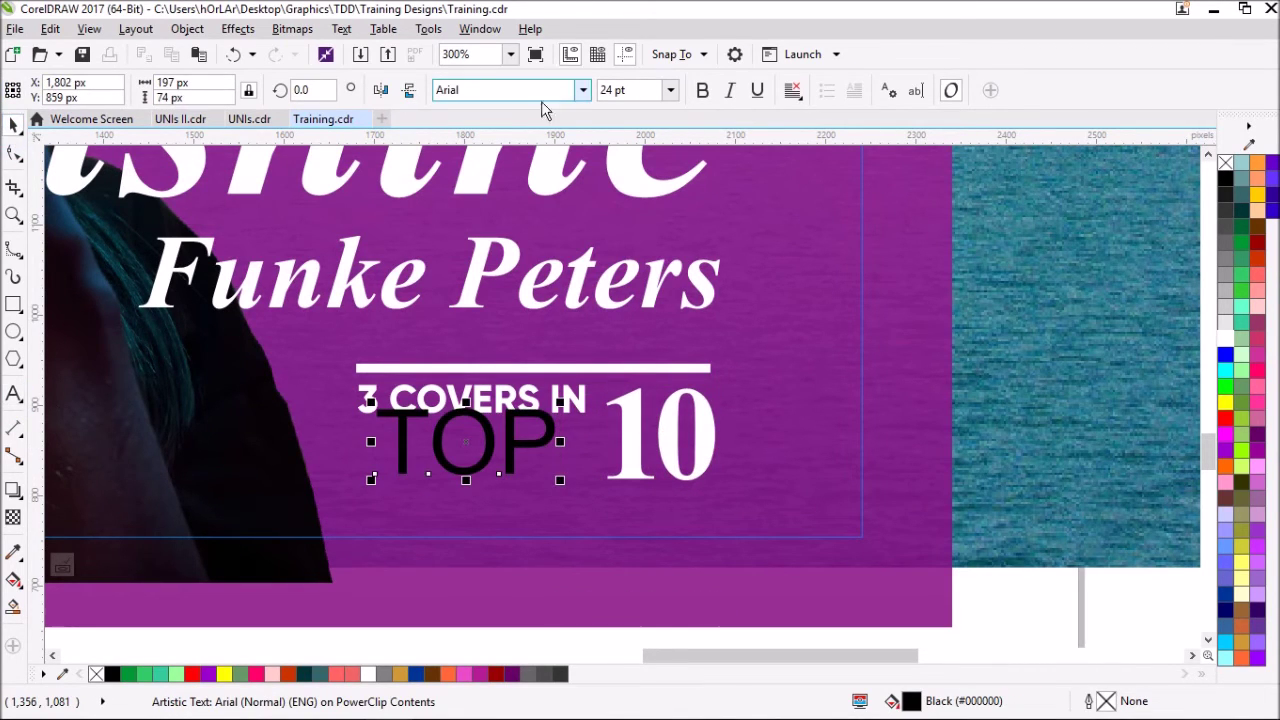
left_click(582, 90)
left_click(530, 203)
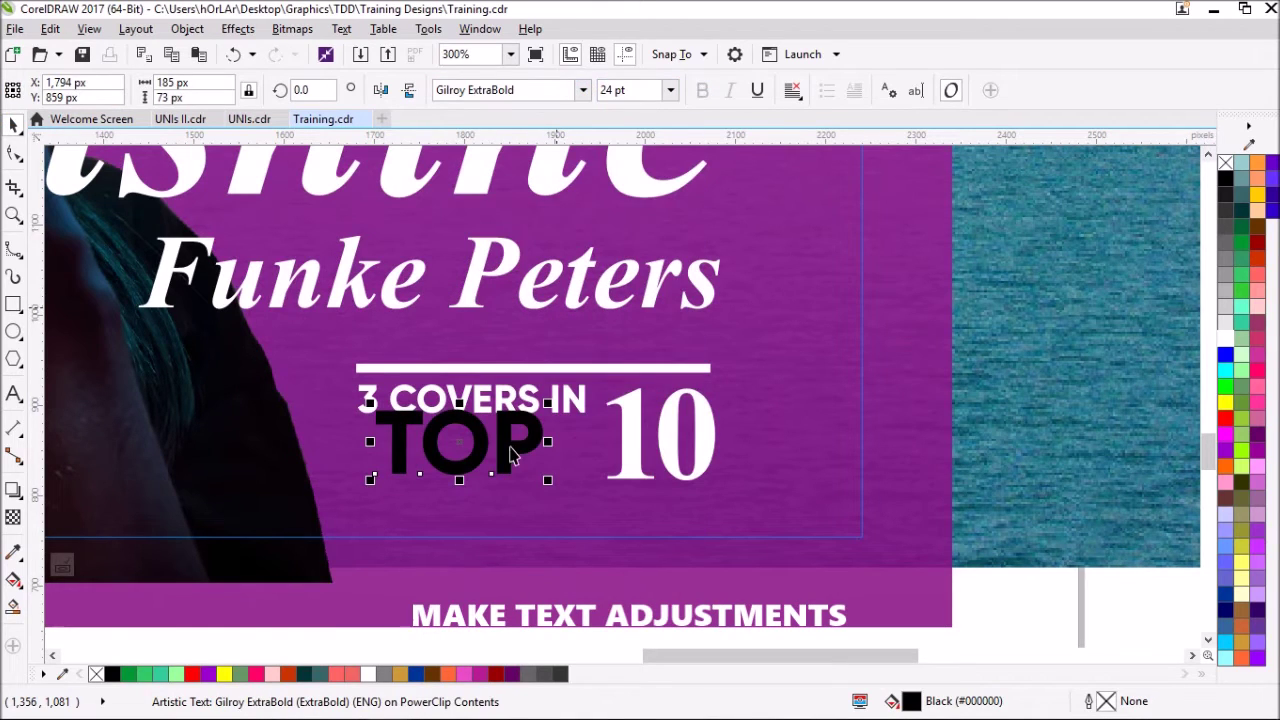
left_click(1225, 340)
left_click_drag(492, 474, 582, 520)
- Shrink 3 COVERS IN slightly, set TOP's width to 219 px, and place the 10 beside TOP
left_click(580, 408)
left_click_drag(597, 420, 561, 415)
left_click(430, 468)
double_click(185, 82)
type("2")
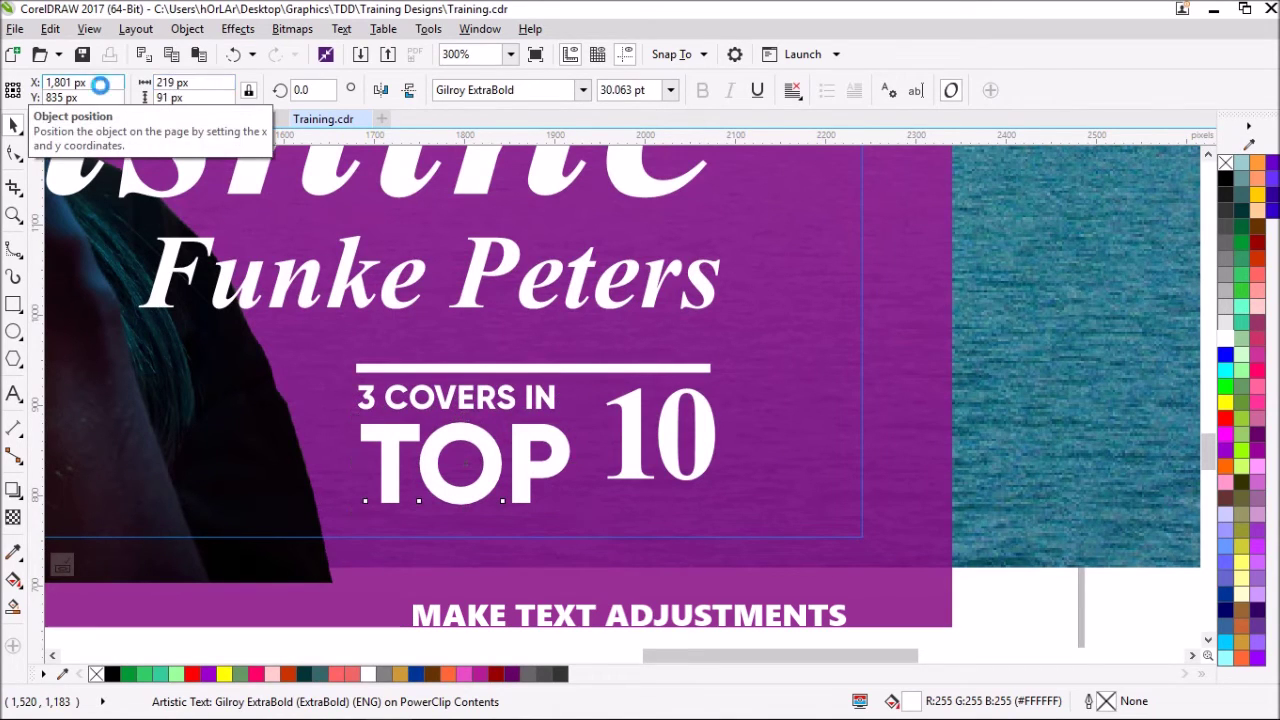
type("19")
key("Return")
left_click(434, 414, "shift")
left_click(440, 420)
left_click(531, 432)
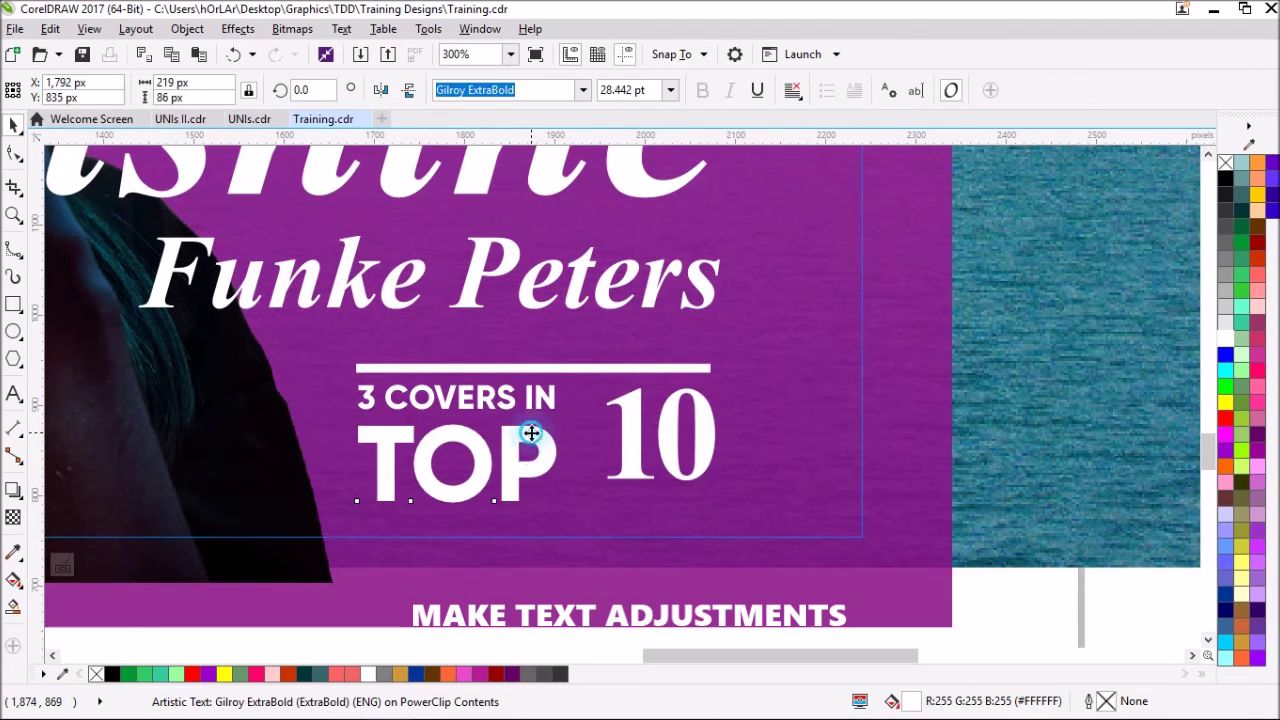
left_click_drag(623, 410, 584, 410)
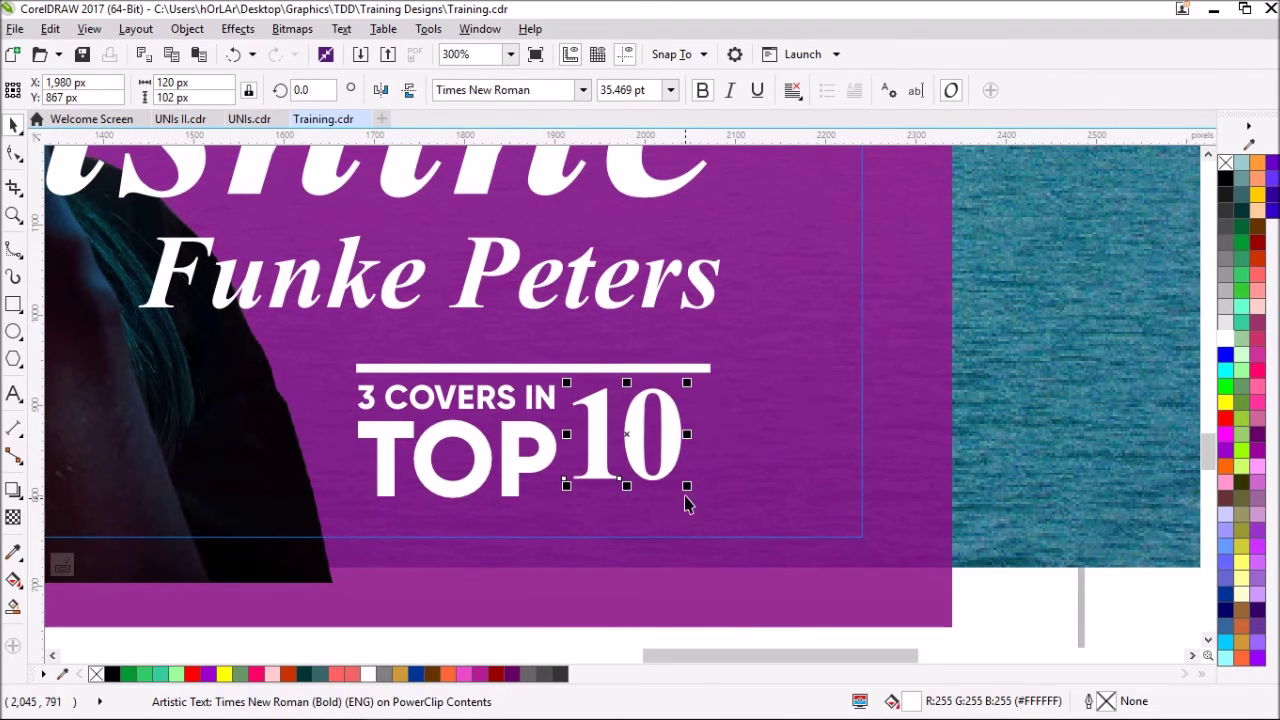
left_click(612, 370)
- Duplicate the white bar, align it to TOP's bottom edge and centre it with the upper bar
key("ctrl+d")
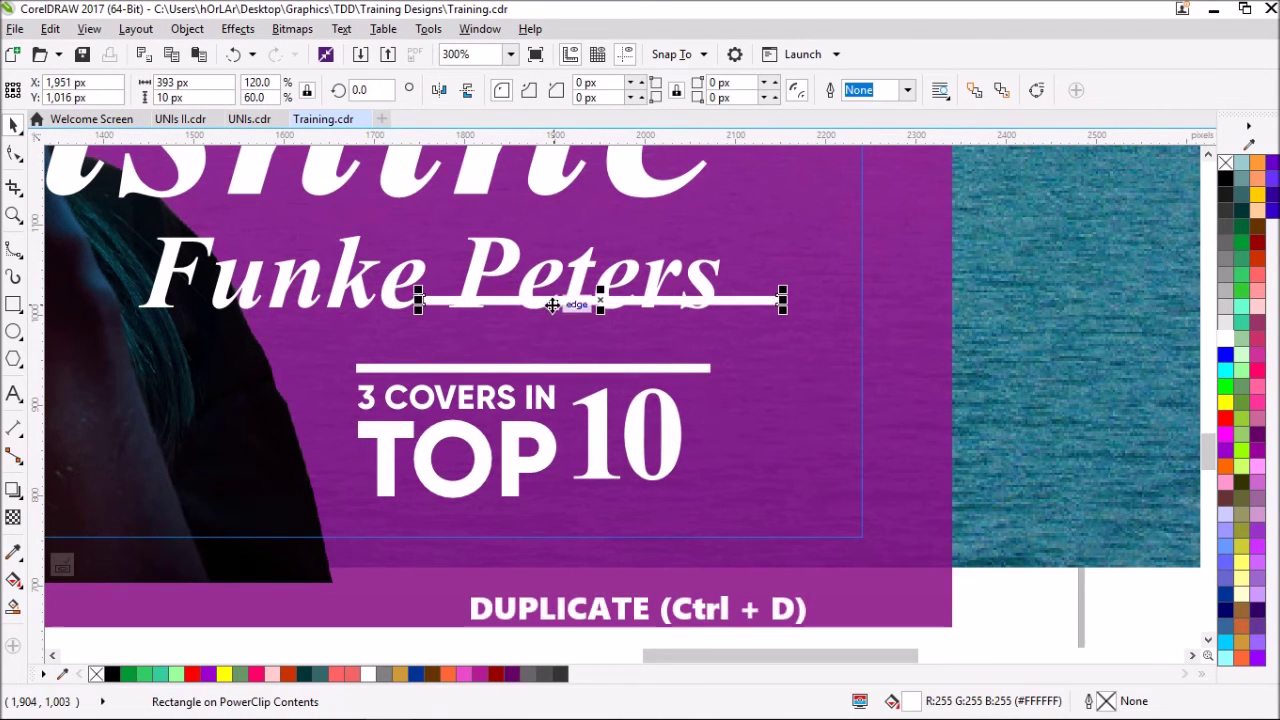
left_click_drag(551, 300, 503, 487)
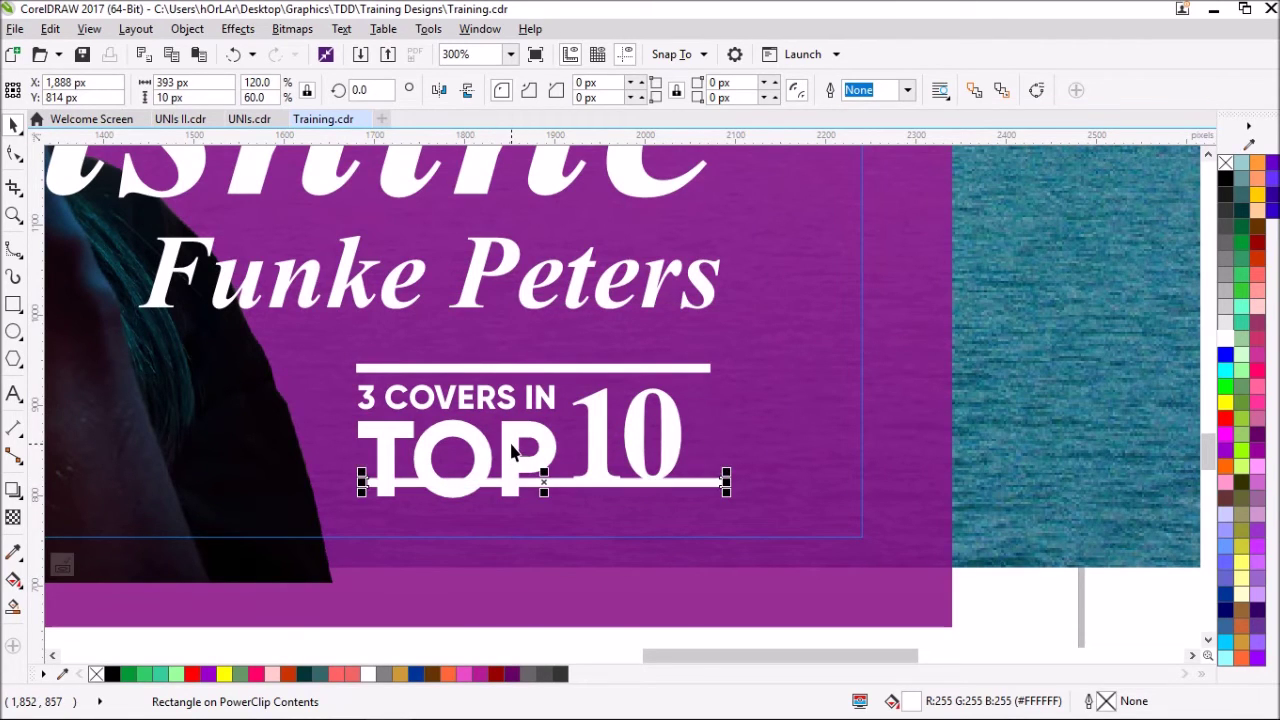
left_click(510, 450, "shift")
key("b")
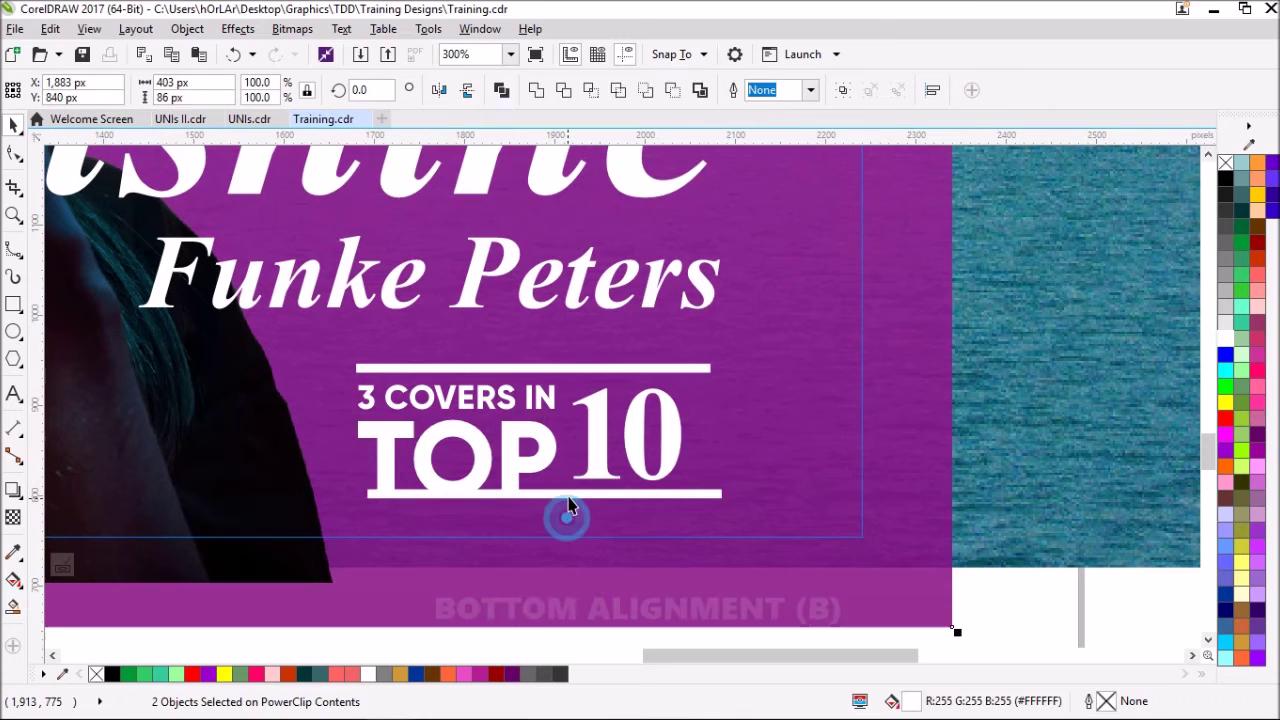
left_click(567, 496)
left_click(571, 368, "shift")
key("c")
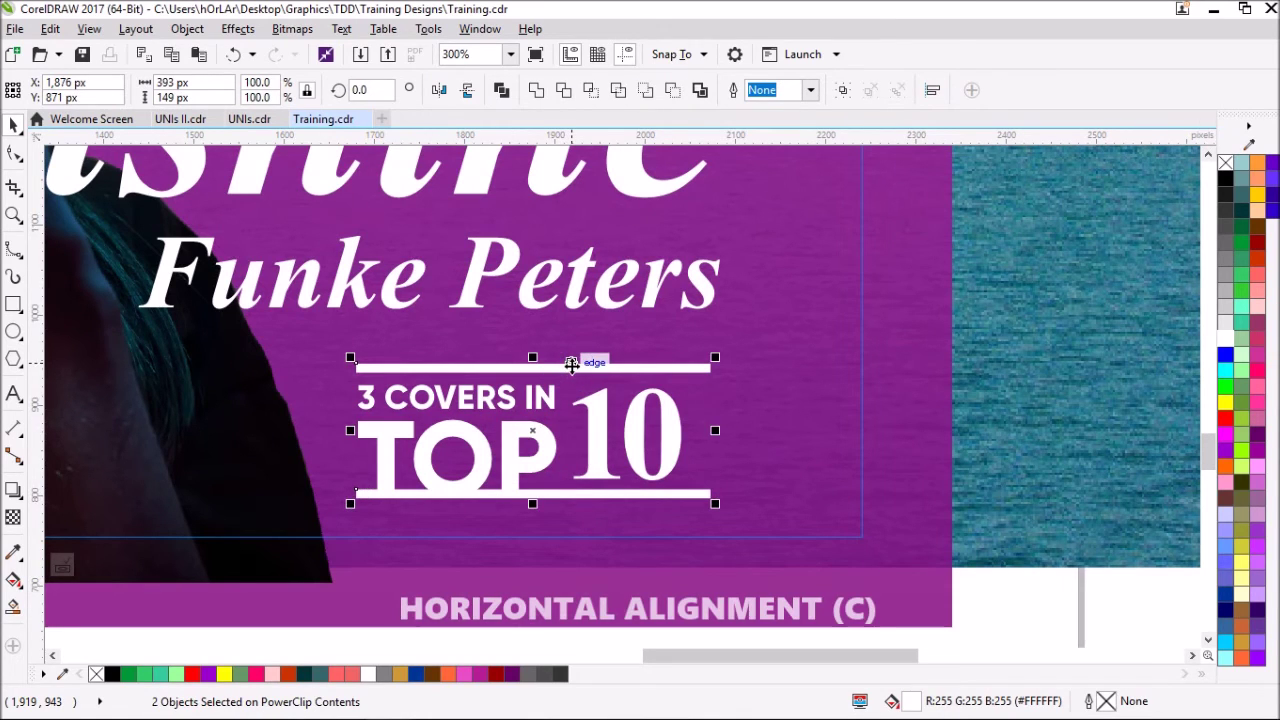
- Shorten both white bars to matching lengths
left_click(556, 500)
left_click(553, 492)
left_click_drag(394, 443, 492, 440)
left_click_drag(763, 439, 735, 444)
left_click(757, 314)
left_click_drag(757, 314, 735, 440)
key("Escape")
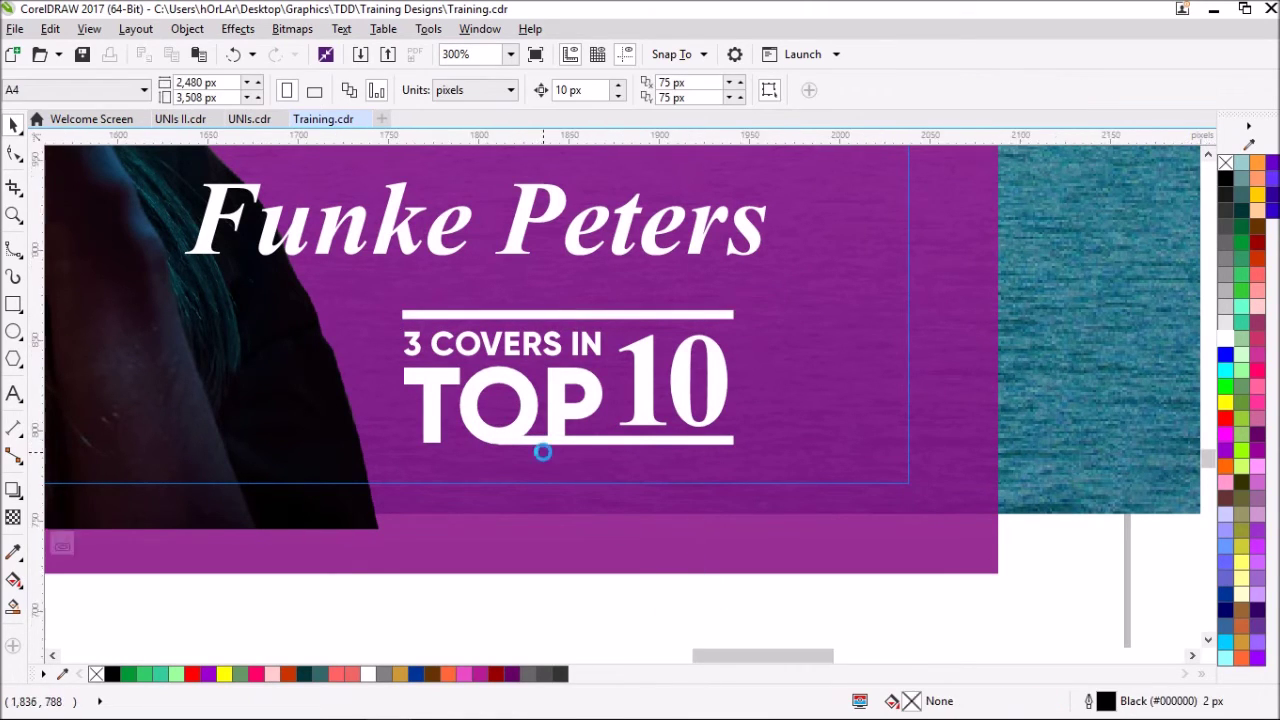
- Marquee-select the two bars, 3 COVERS IN, TOP and 10, and group them with Ctrl+G
scroll(543, 449, "up", 4)
scroll(583, 457, "down", 3)
left_click_drag(878, 600, 592, 326)
left_click_drag(729, 425, 700, 403)
left_click(748, 441, "shift")
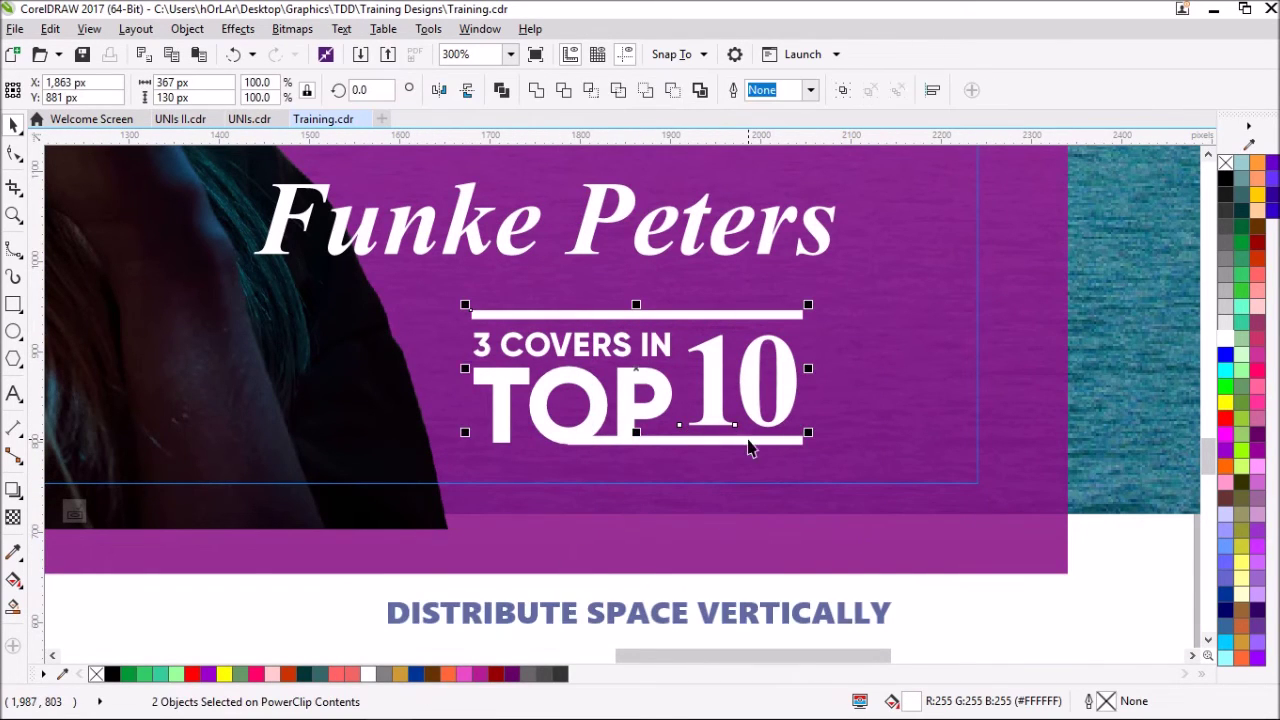
left_click(840, 604)
left_click_drag(840, 604, 437, 277)
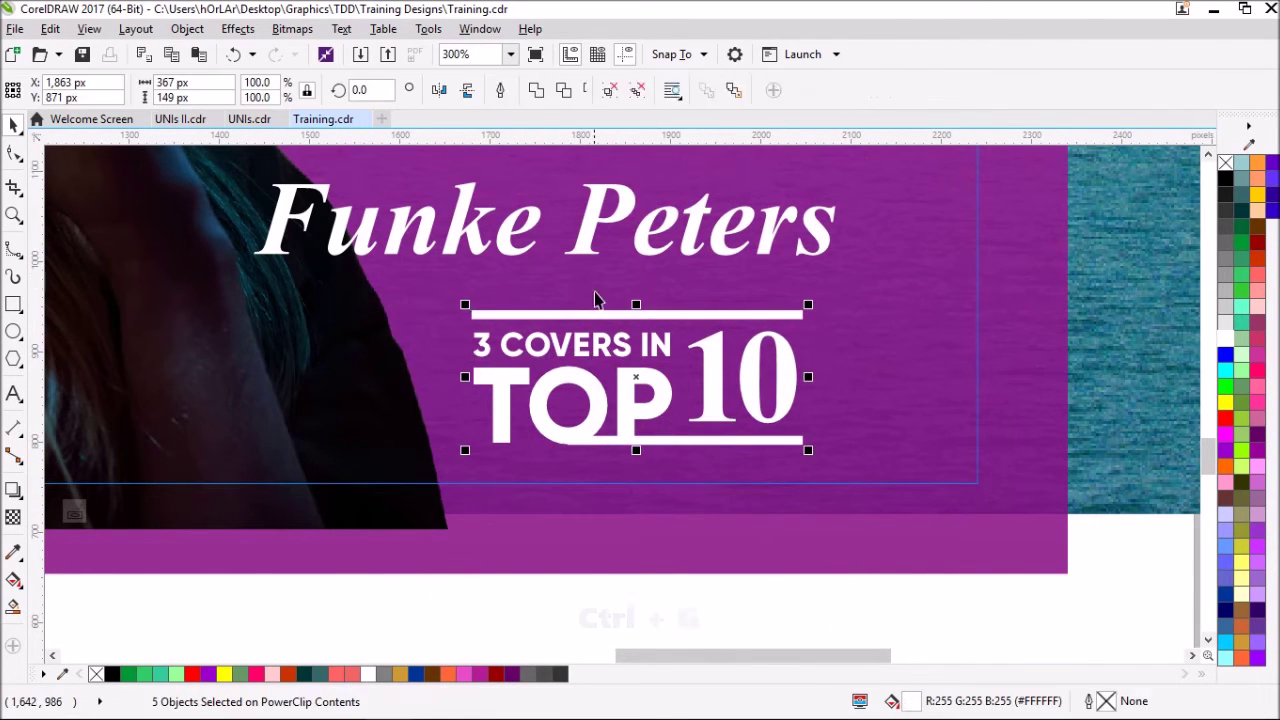
key("ctrl+g")
scroll(591, 299, "down", 2)
scroll(585, 260, "down", 1)
left_click(590, 190)
left_click(511, 54)
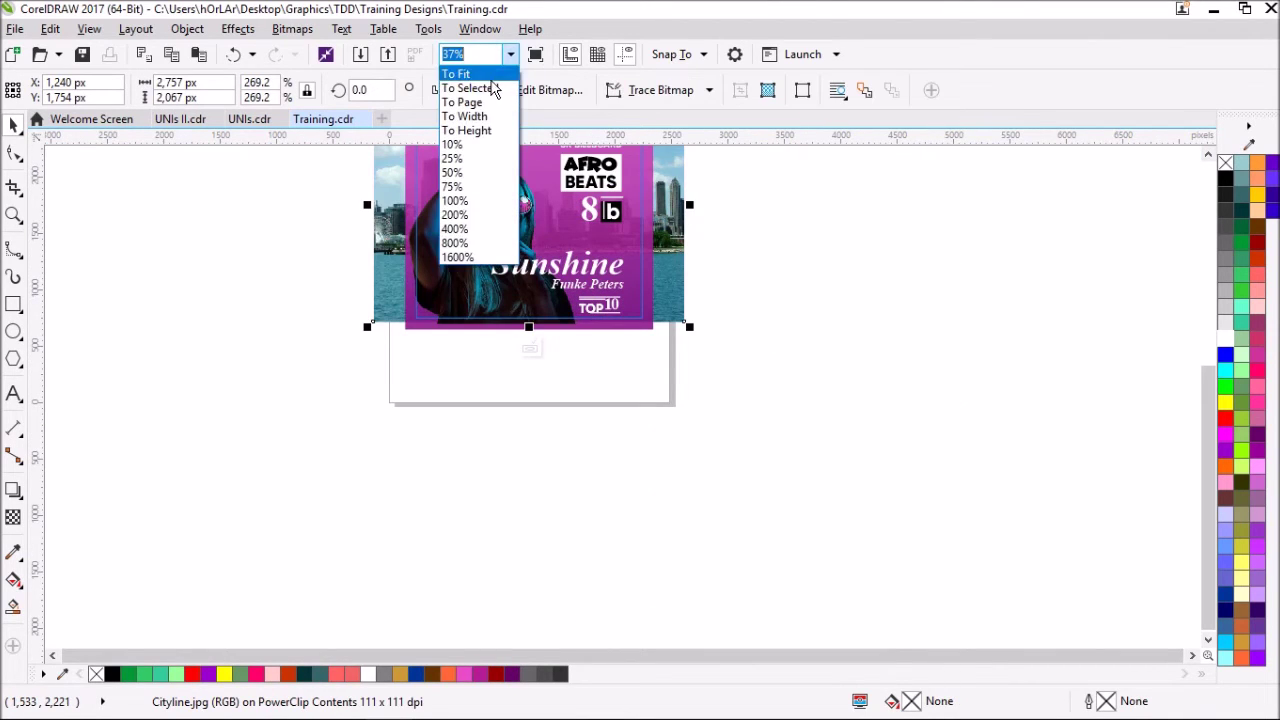
- Try nudging Sunshine and the artist name upward, then undo the nudge
left_click(468, 88)
left_click(991, 378)
left_click(772, 508)
left_click(757, 552, "shift")
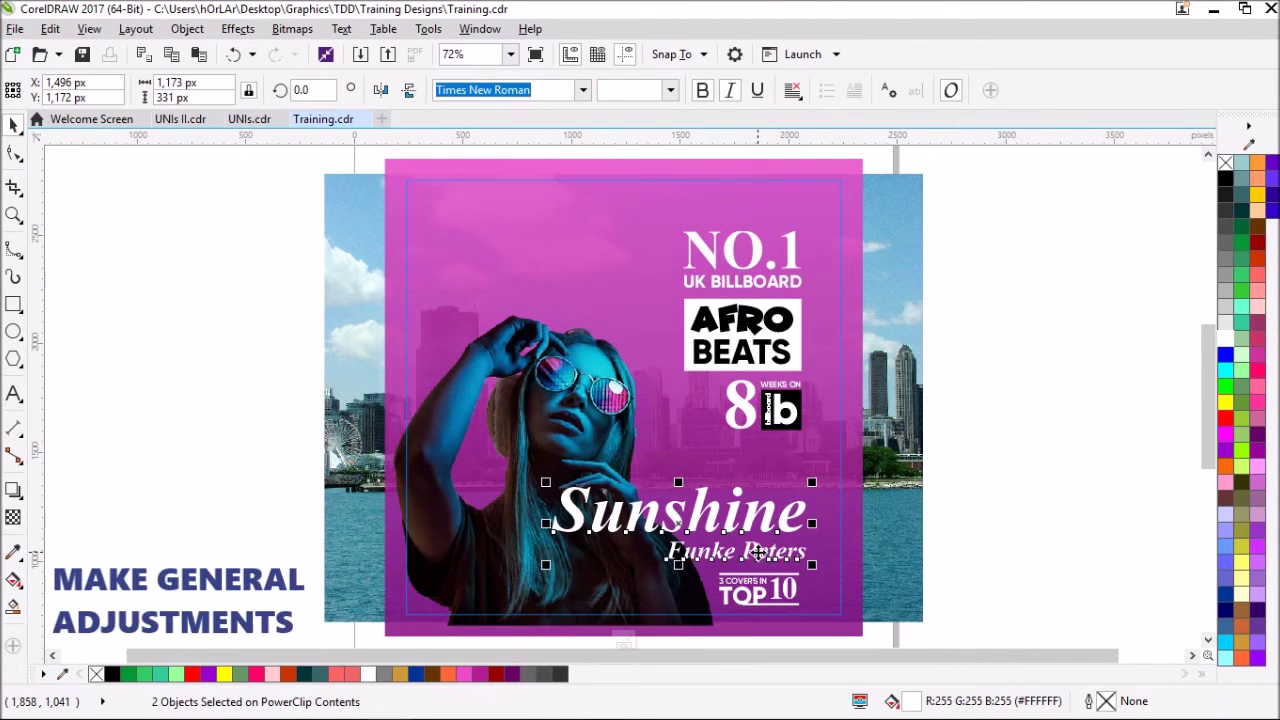
left_click_drag(941, 618, 704, 565)
left_click(719, 523)
left_click(713, 557, "shift")
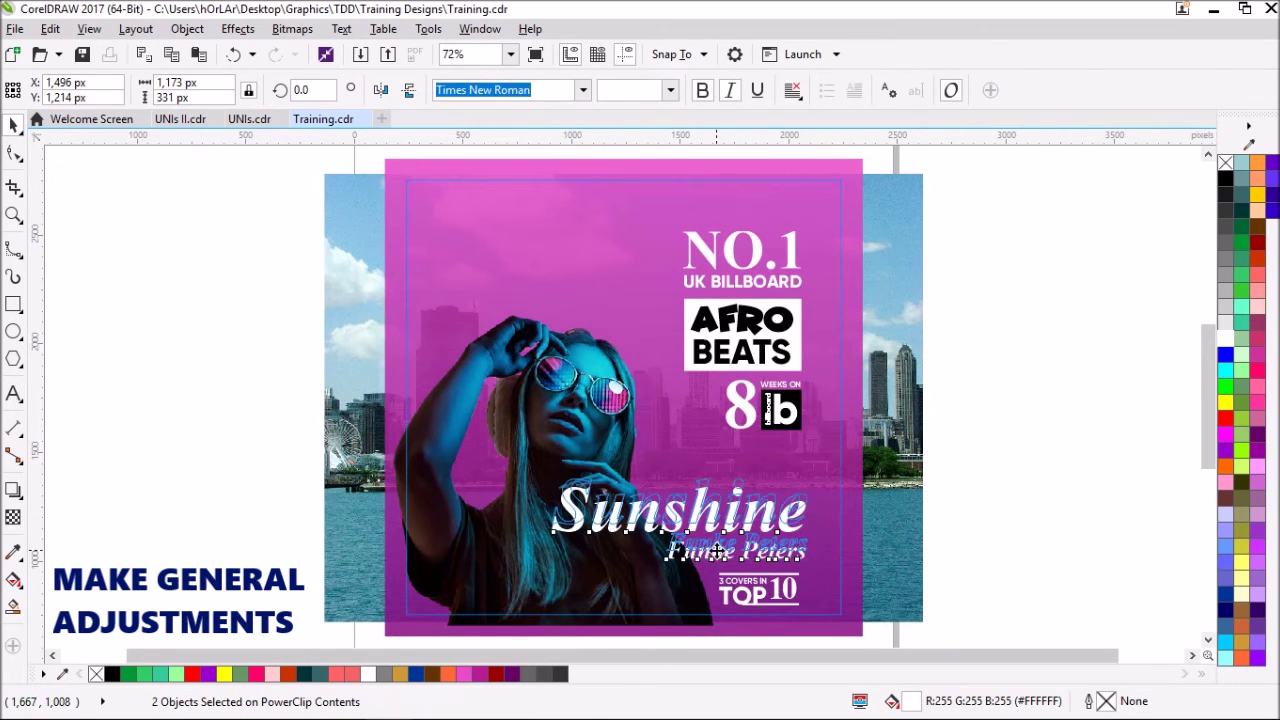
key("Up")
key("ctrl+z")
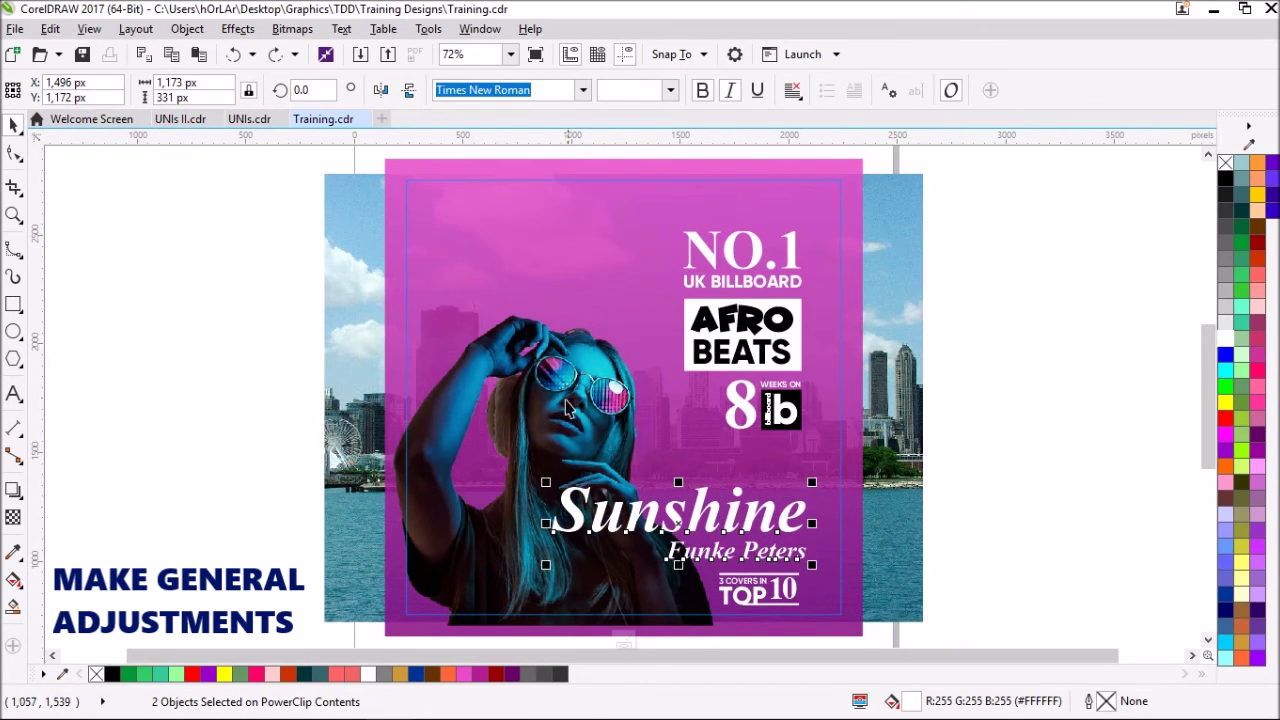
- Nudge the woman photo into its final position, then fit the whole page in view
left_click(570, 385)
key("Up")
key("Up")
key("Down")
left_click(166, 206)
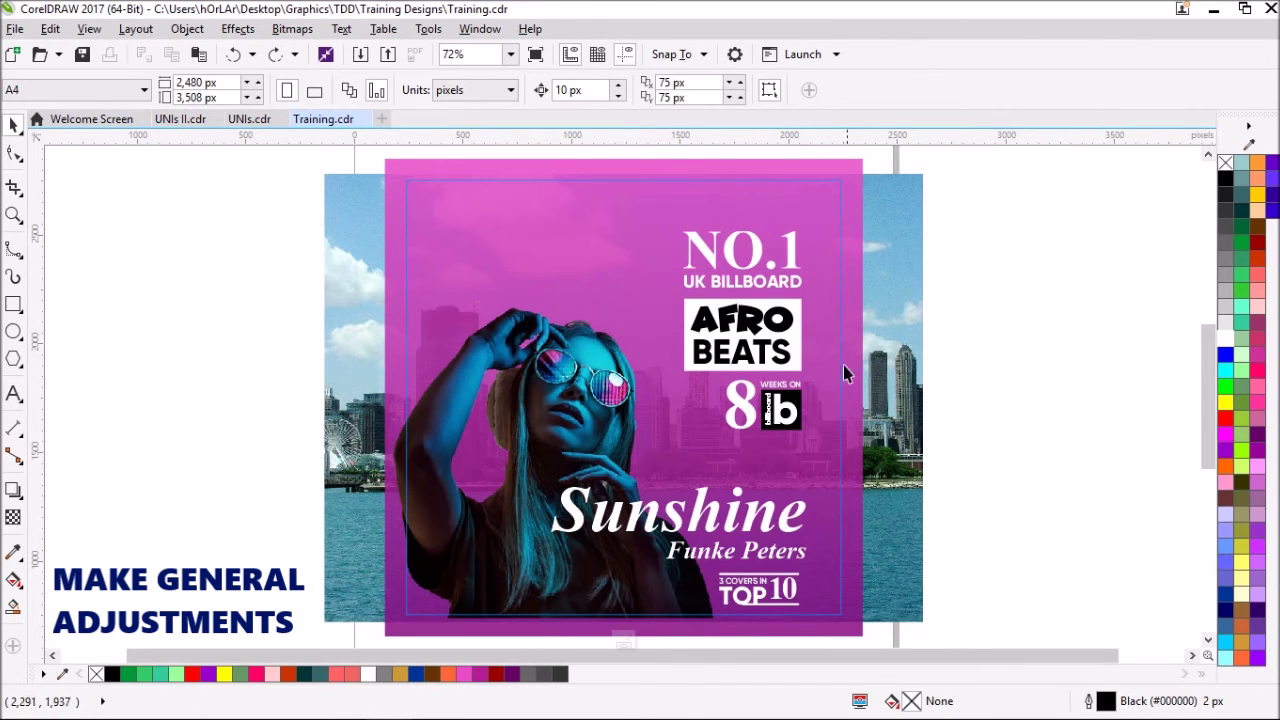
key("shift+F4")
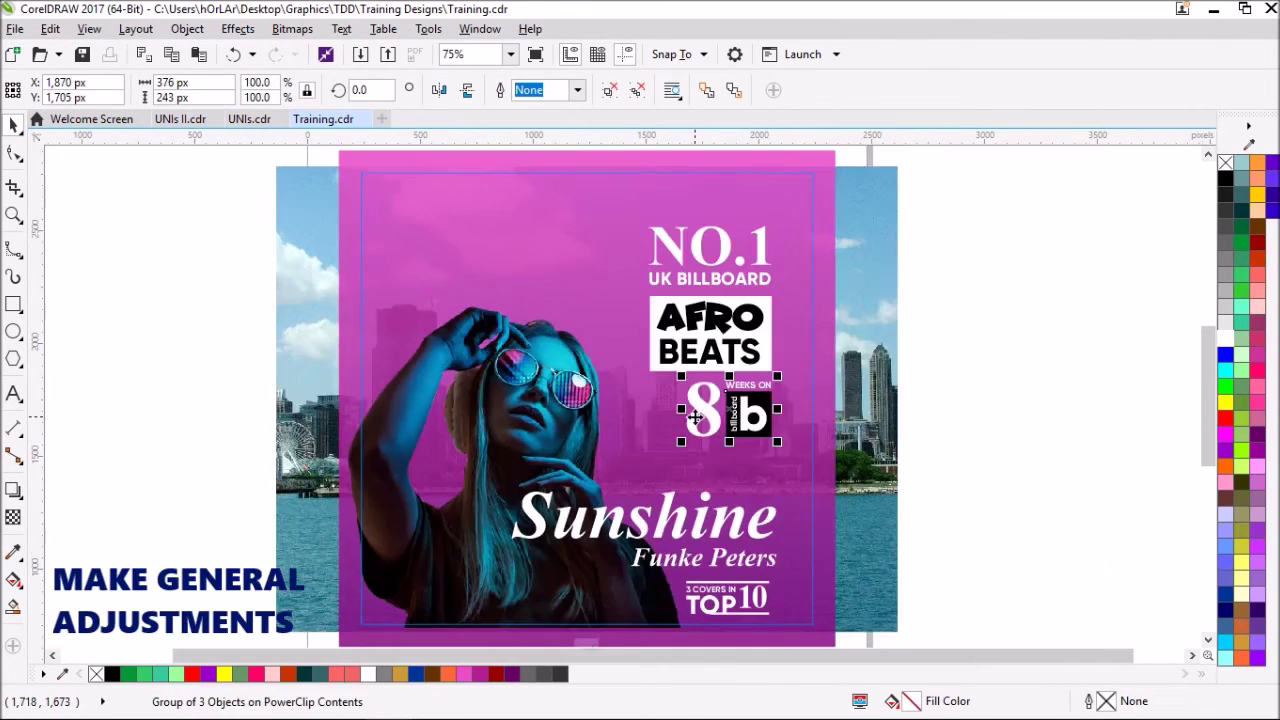
left_click(920, 380)
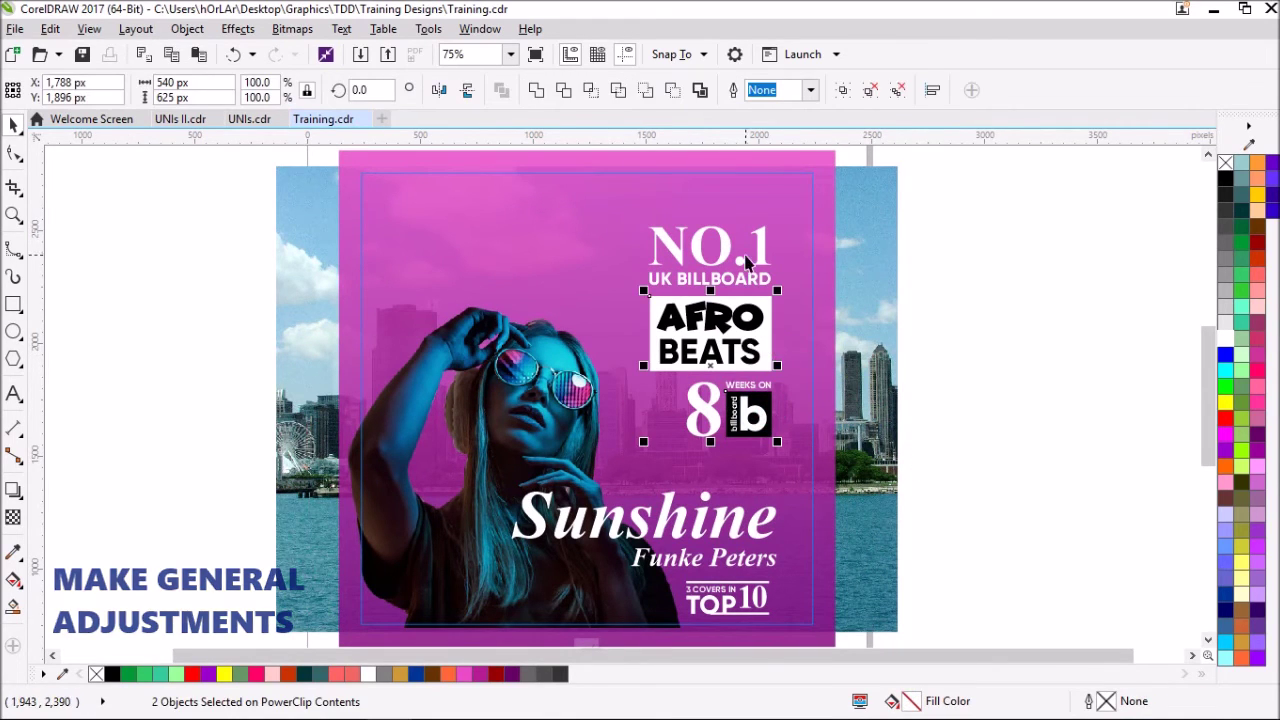
- Check the NO.1, UK BILLBOARD, AFRO BEATS badge and billboard logo objects by selecting them
left_click_drag(955, 296, 605, 200)
left_click(767, 335)
key("Escape")
left_click(766, 425)
left_click(251, 306)
- Import the SHIFTLOGOWHITE image from the quick access locations
left_click(361, 54)
left_click(686, 283)
left_click(686, 317)
- Import the SHIFT Inc. logo and shrink it to a small size at the top-left
key("Return")
left_click(375, 188)
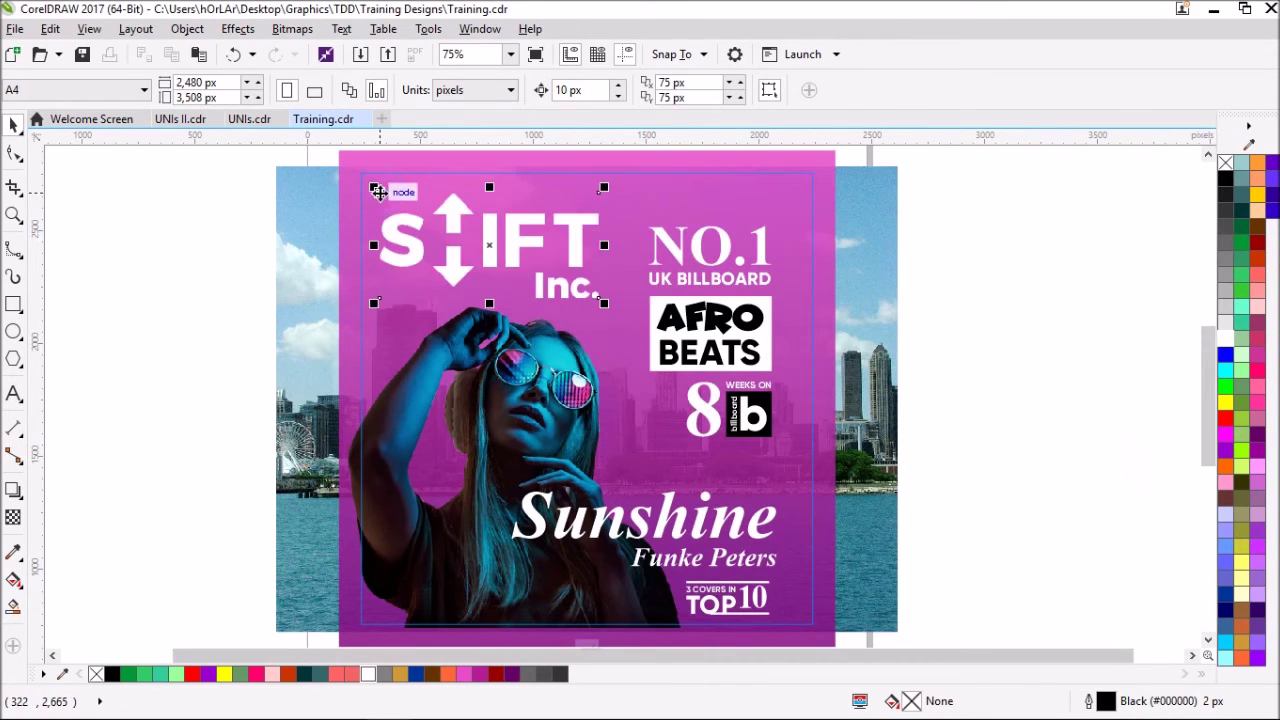
left_click_drag(604, 302, 396, 212)
scroll(396, 212, "up", 3)
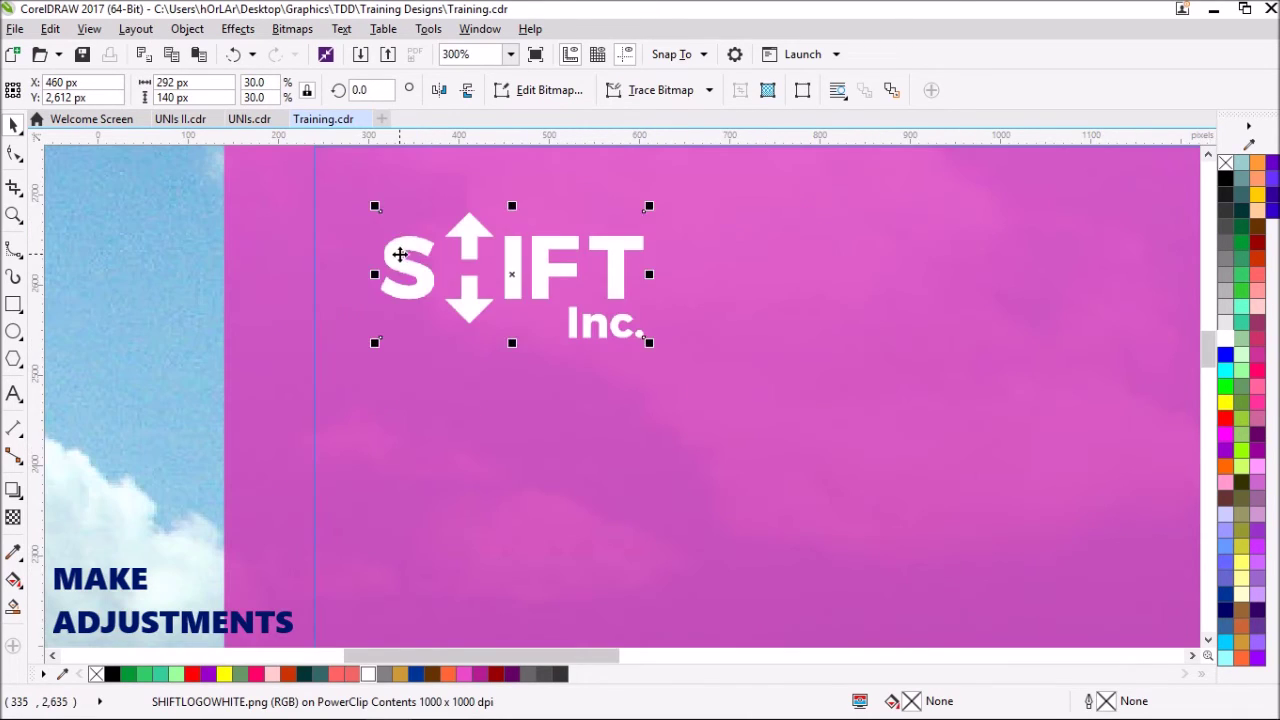
scroll(400, 251, "down", 3)
left_click(466, 193)
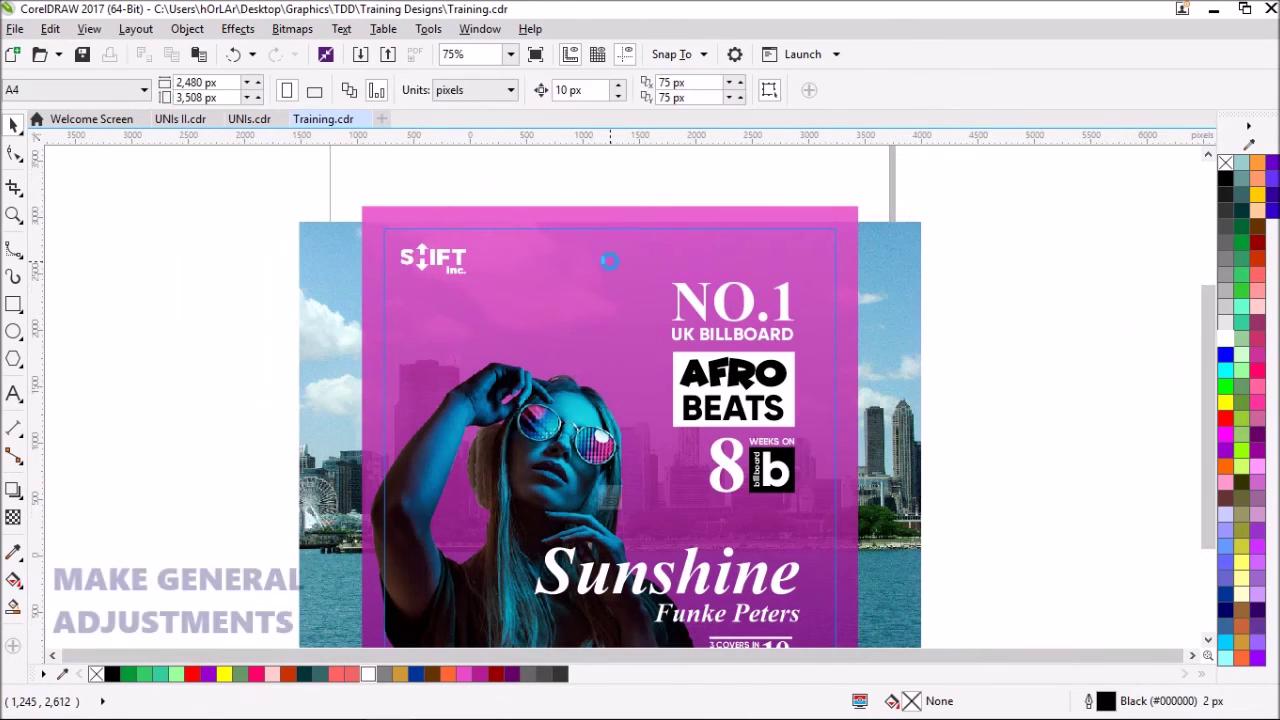
scroll(959, 456, "down", 1)
left_click_drag(959, 457, 616, 208)
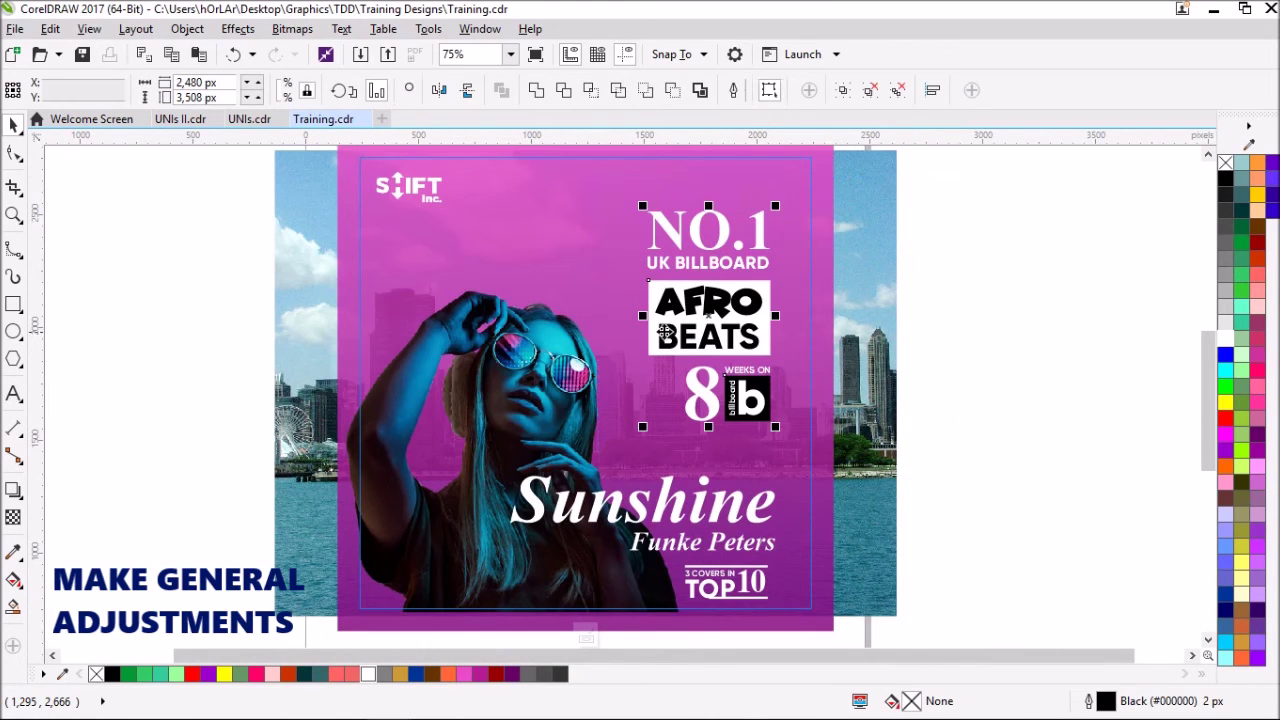
left_click_drag(649, 342, 647, 345)
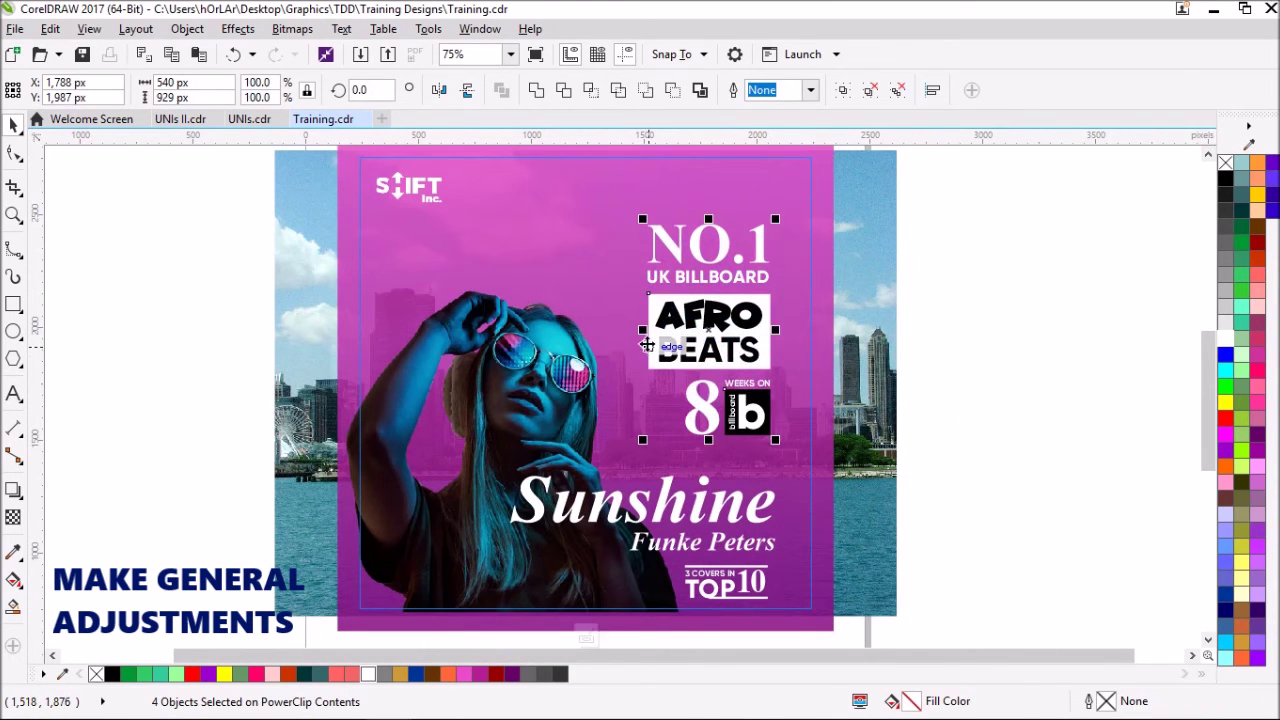
left_click(937, 315)
left_click_drag(931, 559, 489, 468)
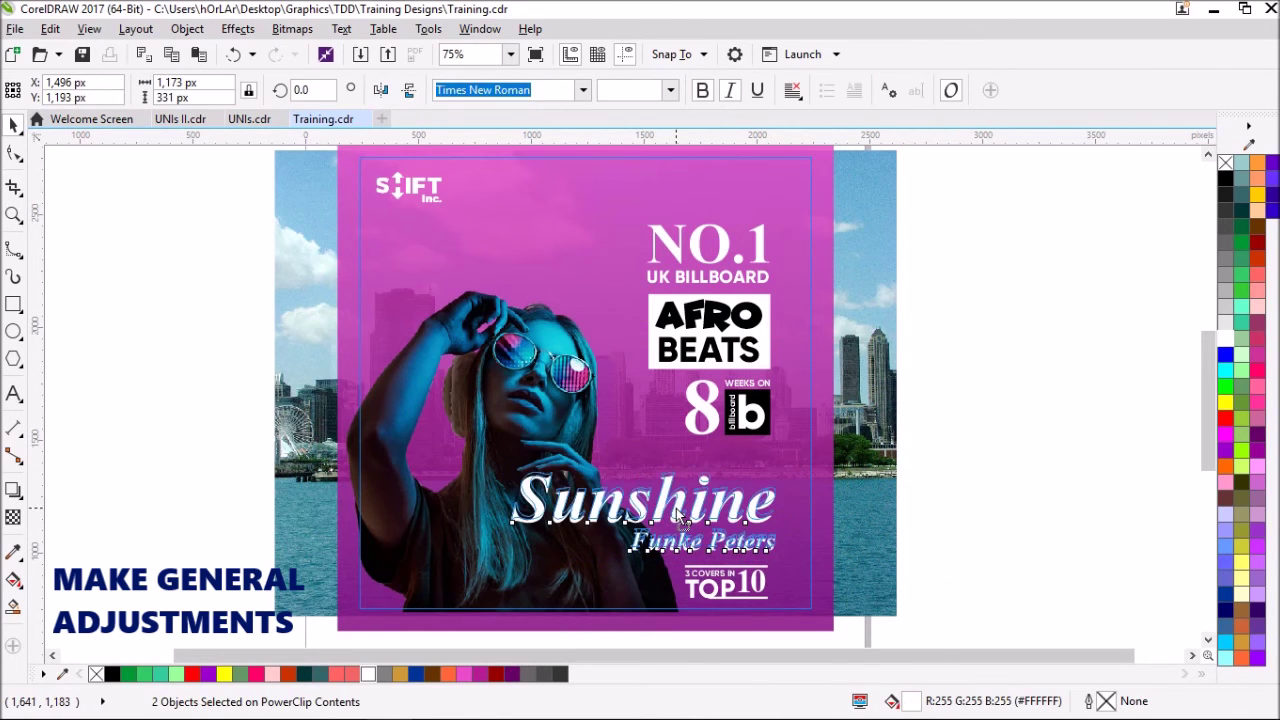
left_click_drag(678, 510, 678, 502)
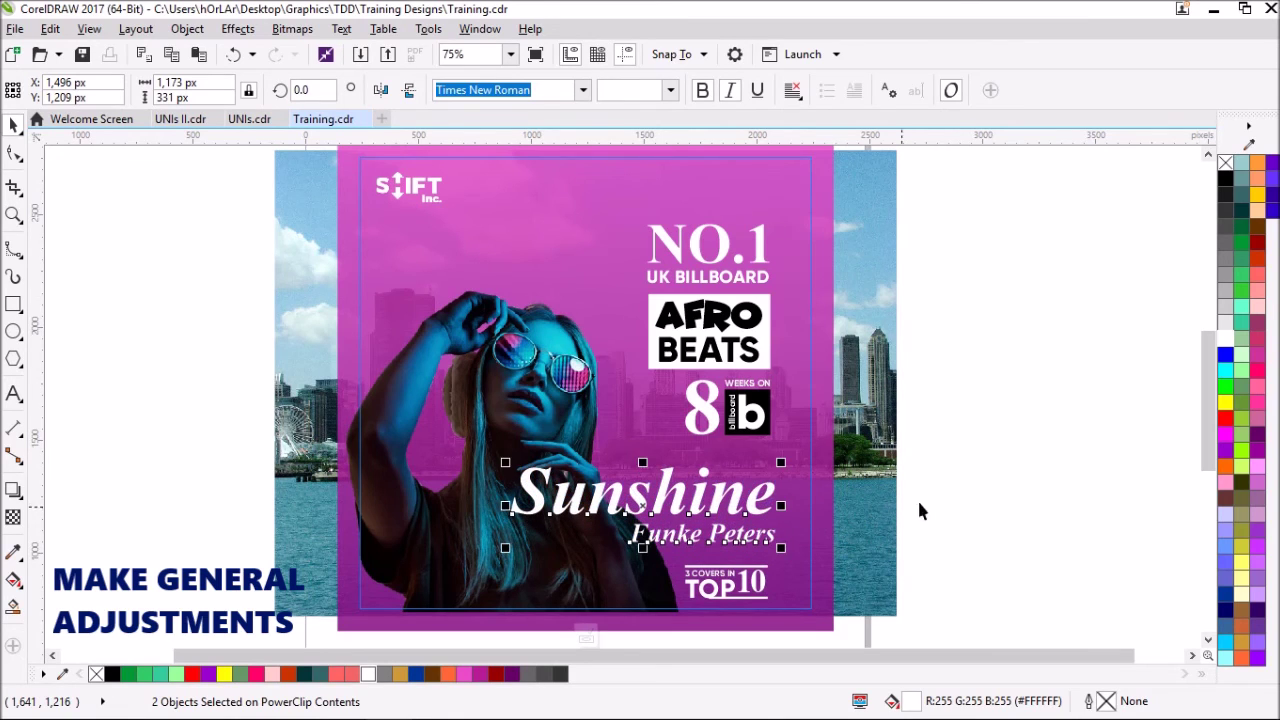
left_click(919, 504)
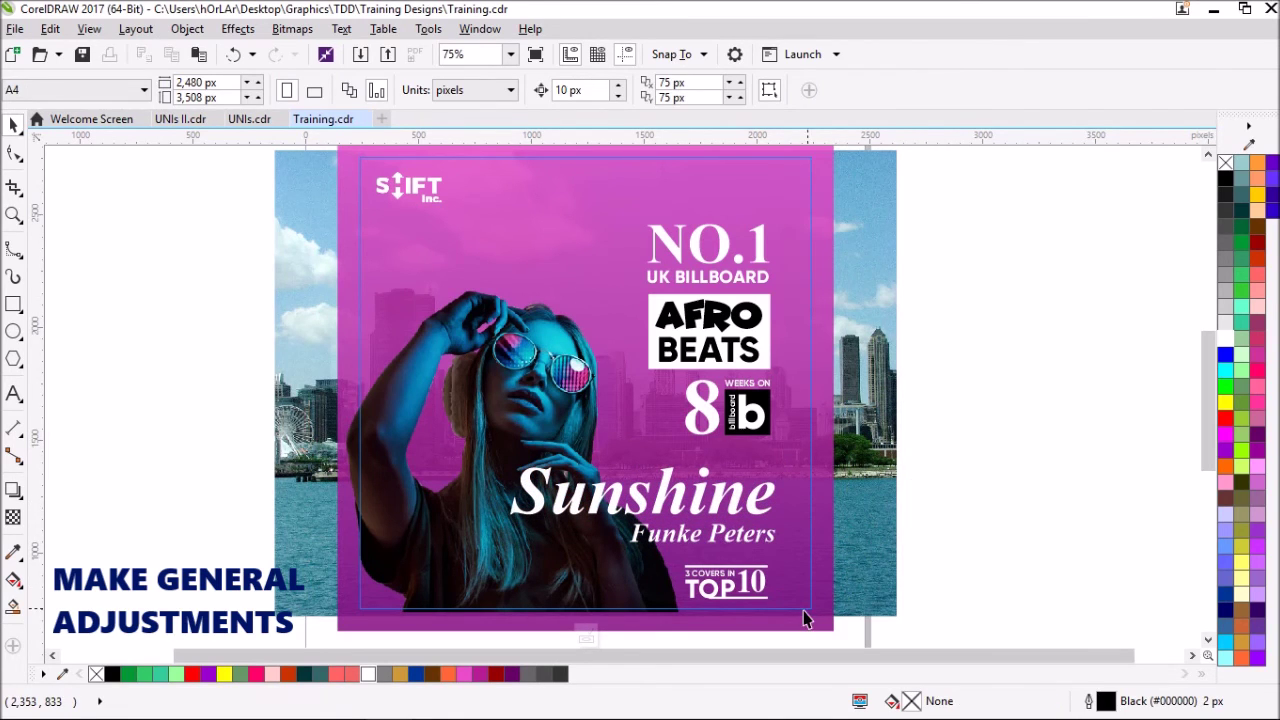
left_click(755, 585)
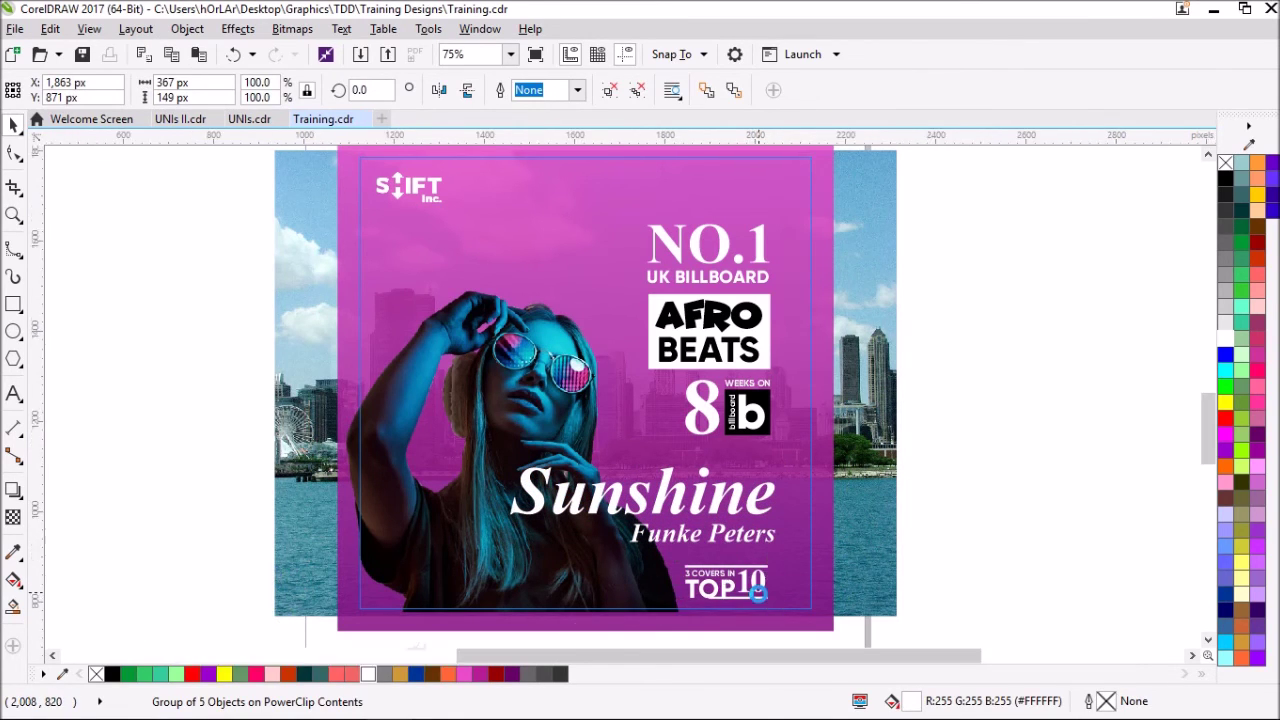
scroll(757, 583, "up", 2)
left_click_drag(763, 580, 781, 548)
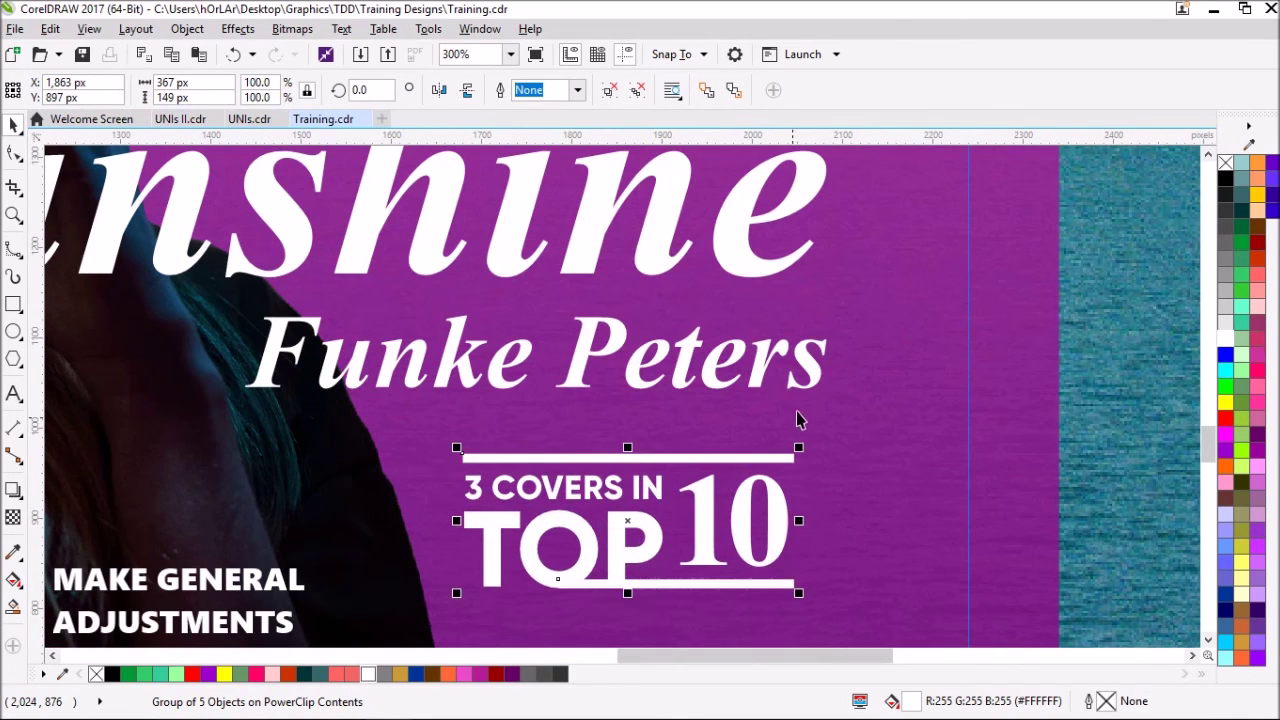
left_click(812, 385, "shift")
scroll(650, 486, "down", 2)
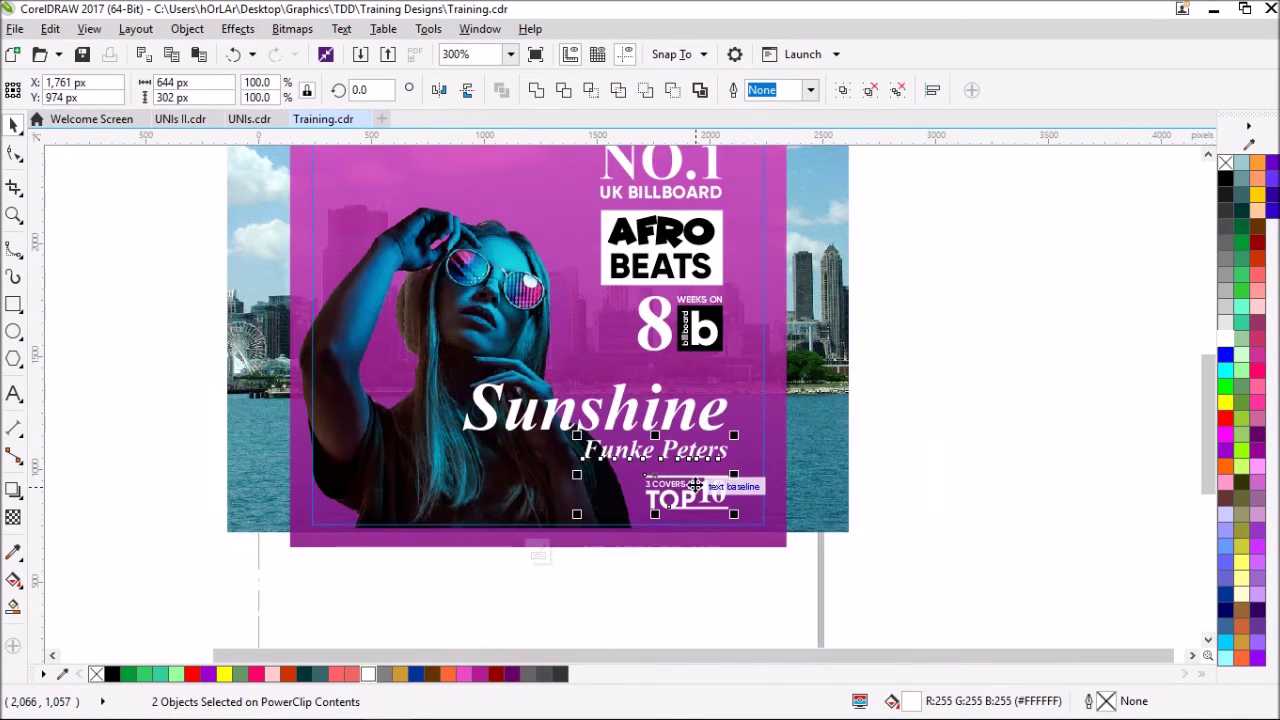
scroll(535, 237, "down", 1)
scroll(535, 237, "up", 1)
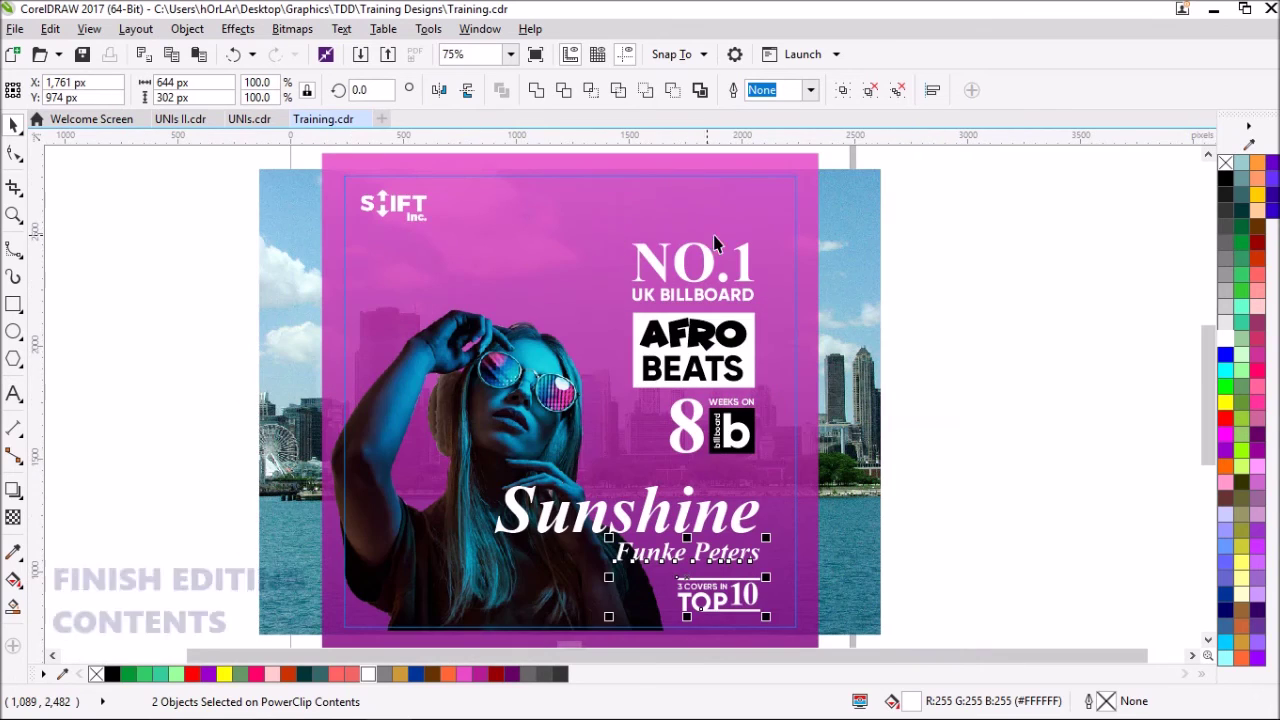
- Finish editing the PowerClip and remove the outline from the poster frame
left_click(895, 228, "ctrl")
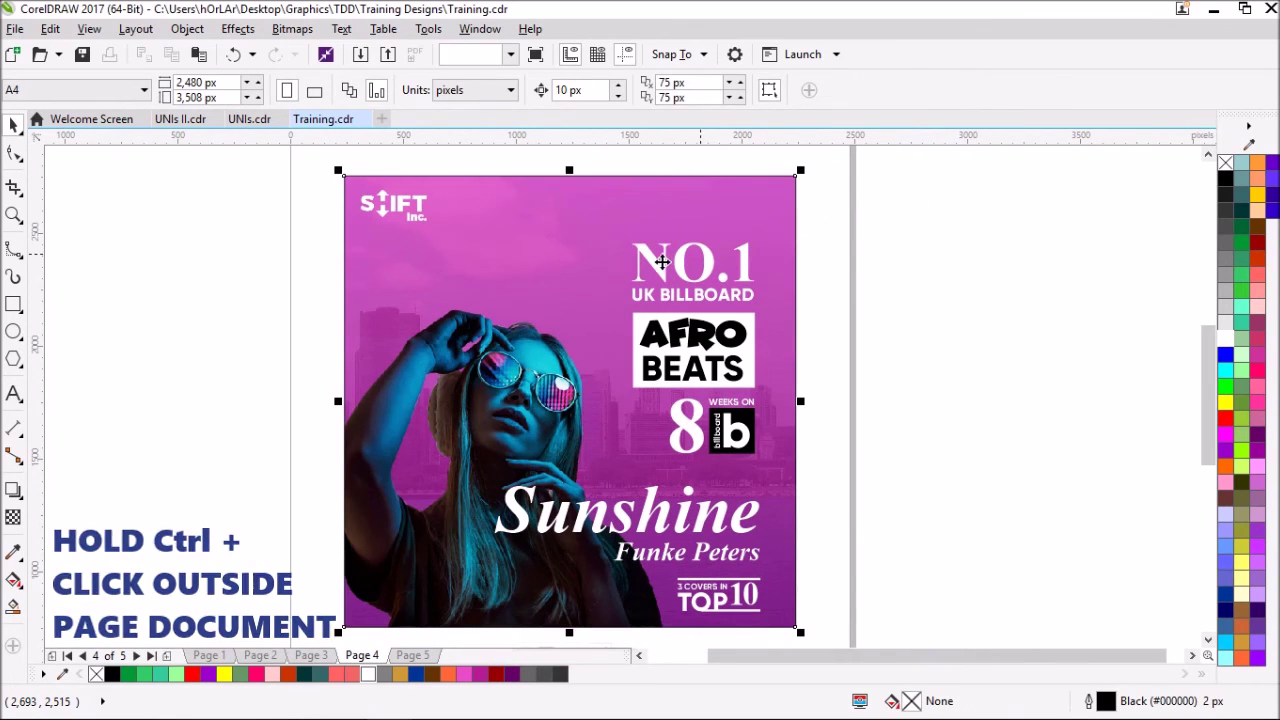
right_click(1225, 162)
left_click(808, 298)
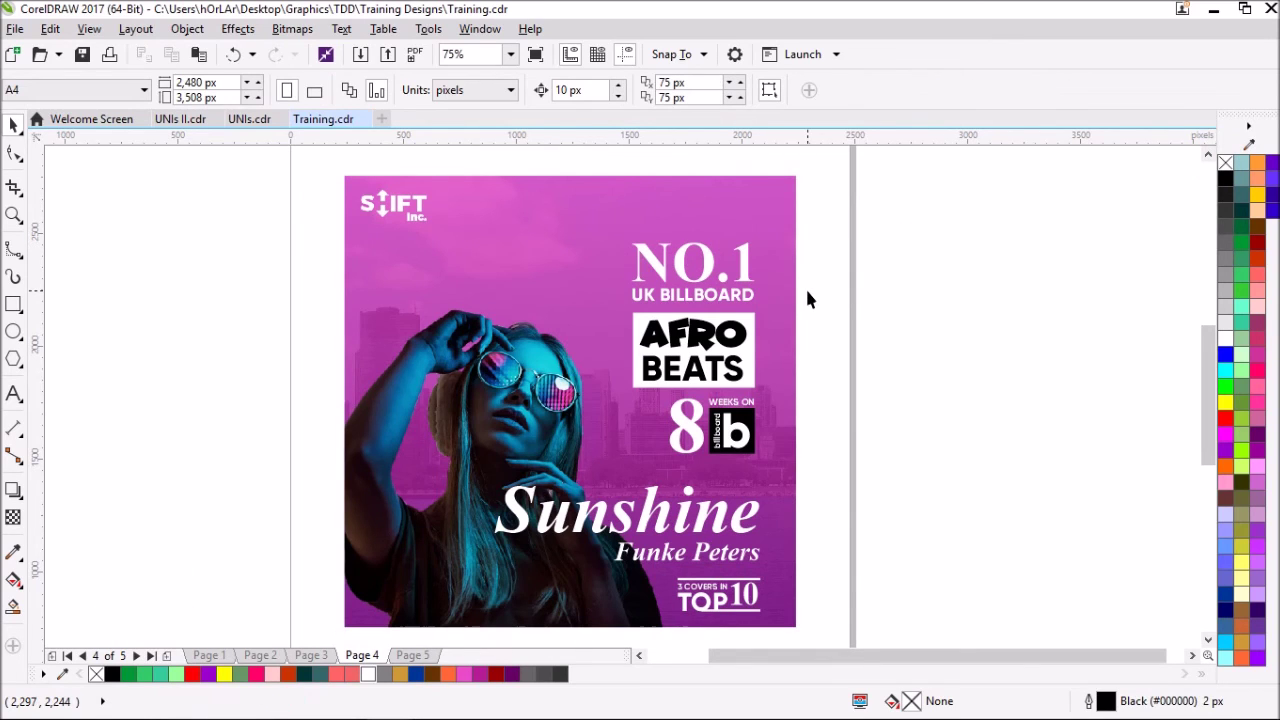
- Export the poster as a JPEG named Flyer, accepting the default quality settings
left_click(388, 54)
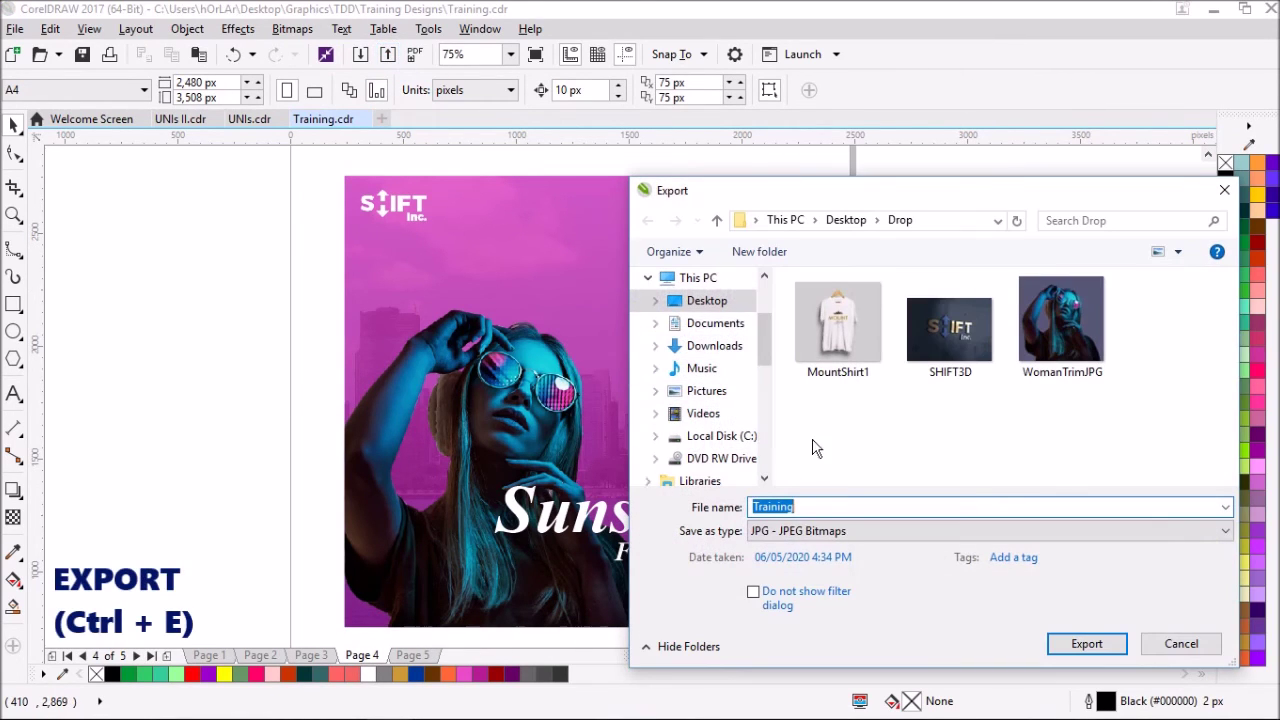
type("Flyer")
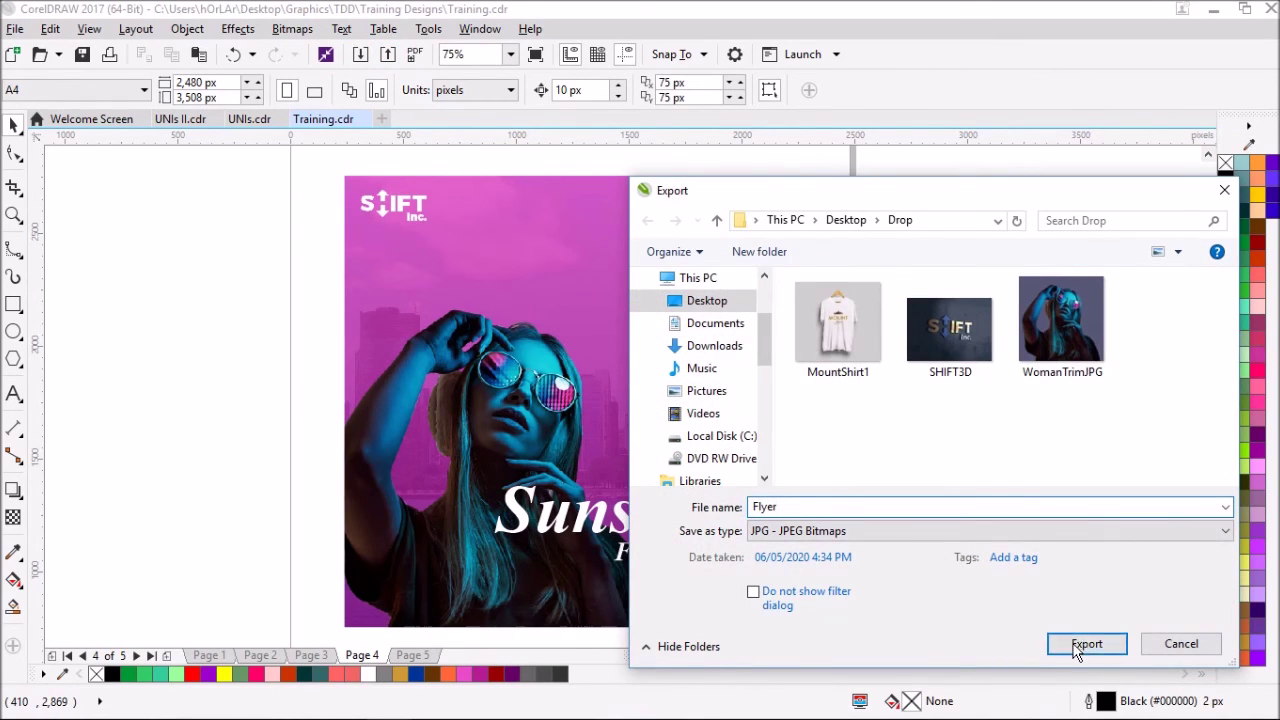
left_click(1085, 645)
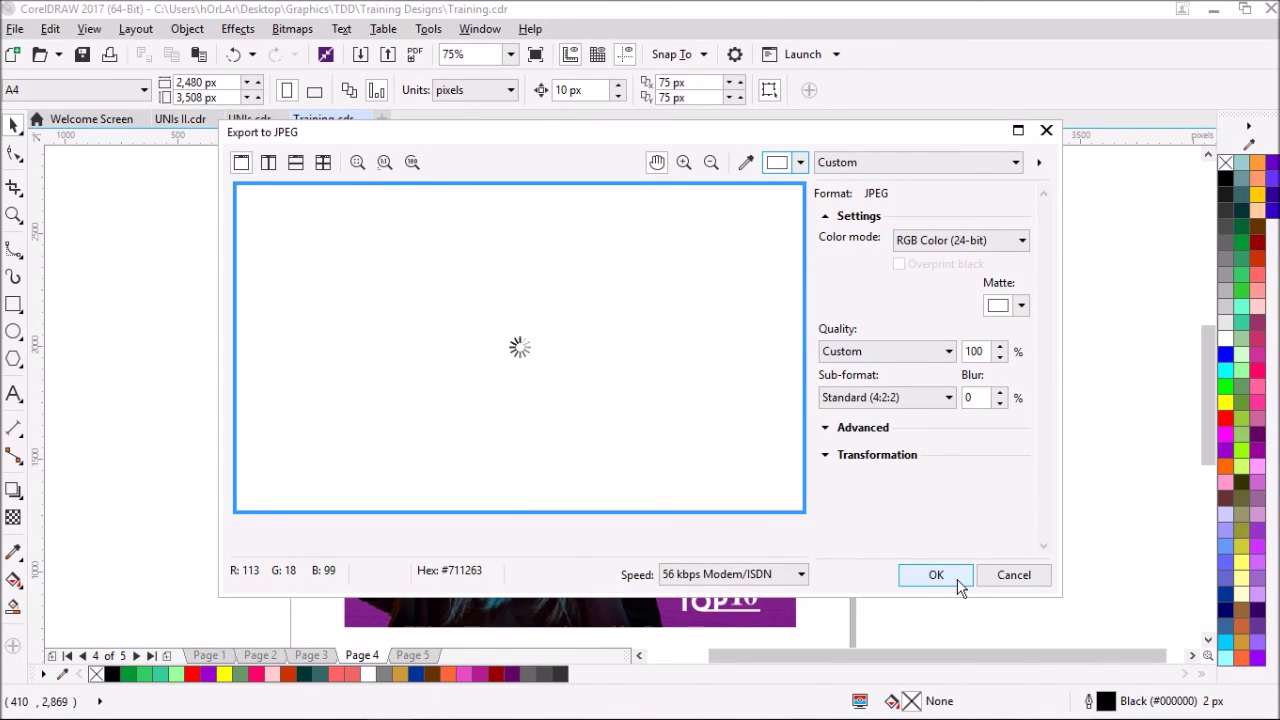
left_click(935, 575)
- Open the exported Flyer.jpg from File Explorer in the image viewer
key("super+e")
left_click(633, 207)
double_click(633, 207)
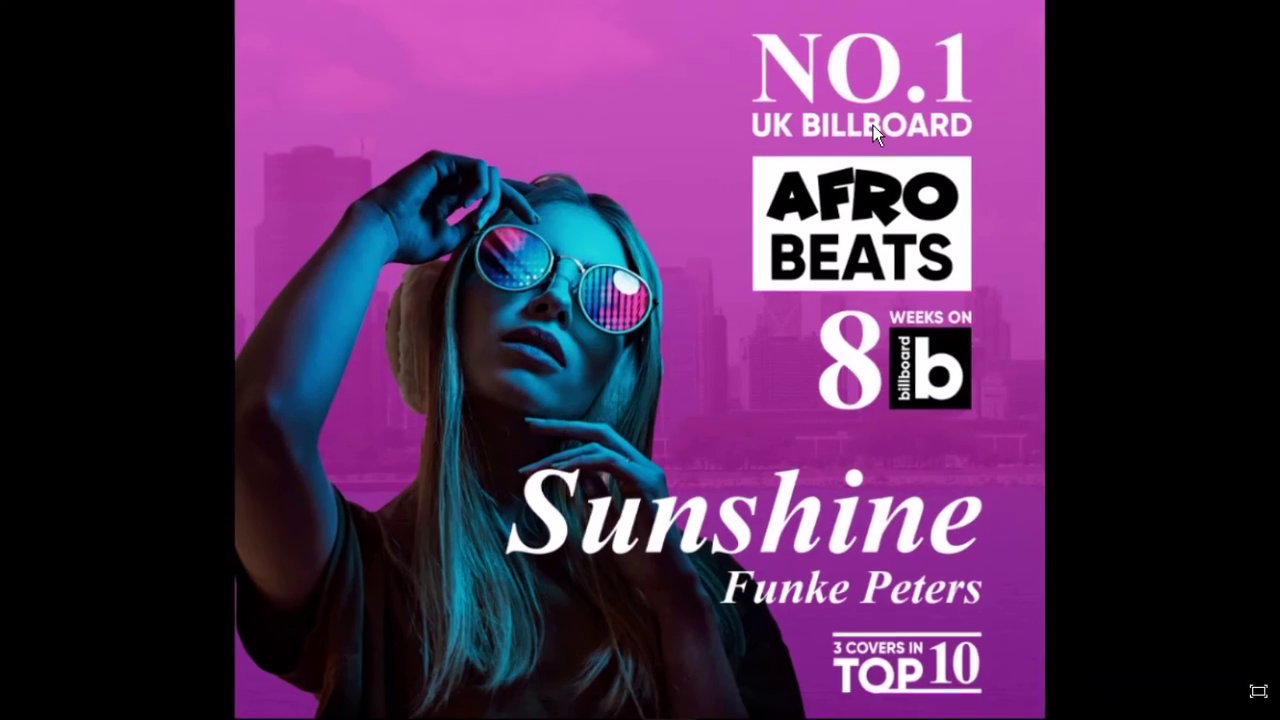